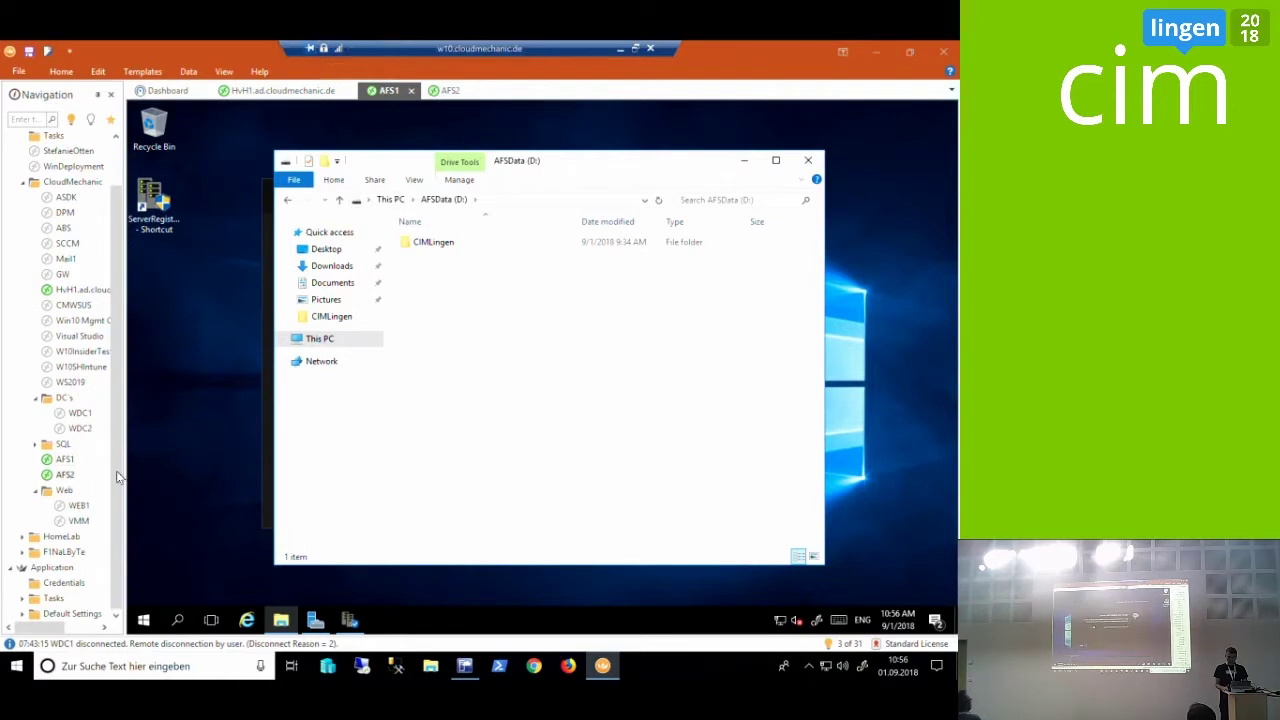
Confirm AFS2's AFSData (D:) drive is empty in File Explorer, then minimize the session
left_click(281, 620)
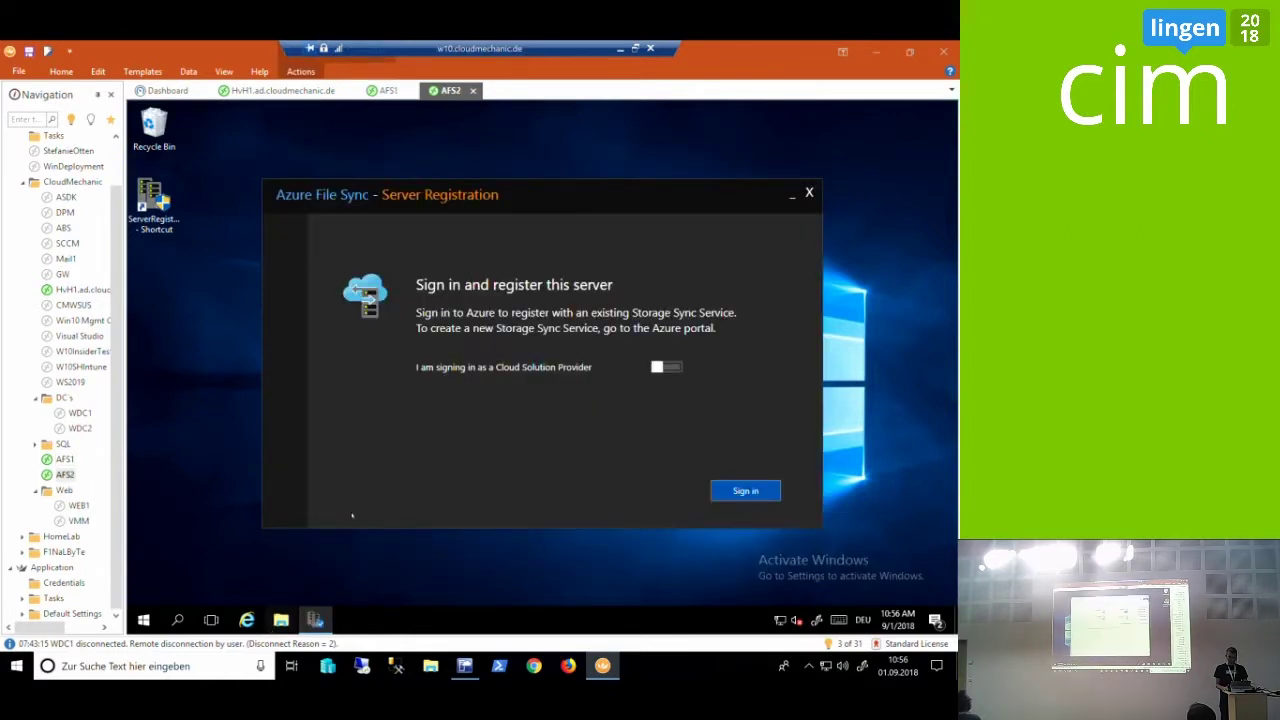
left_click(320, 321)
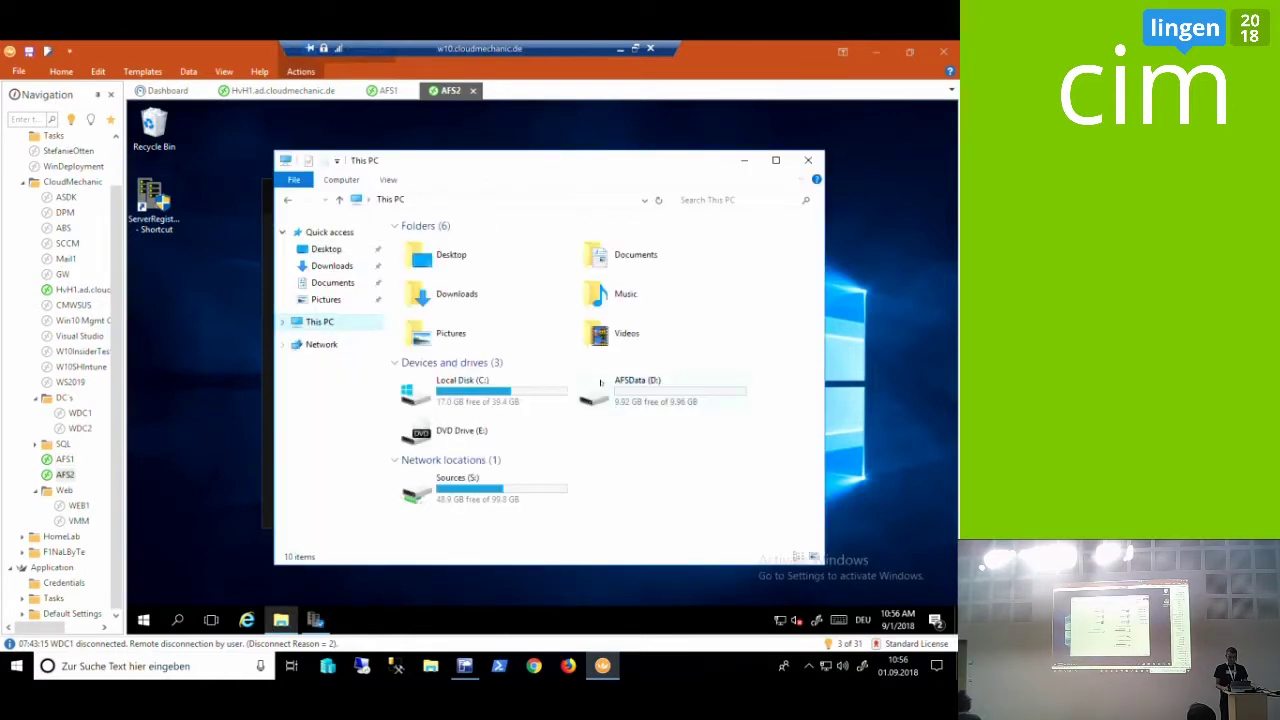
double_click(625, 385)
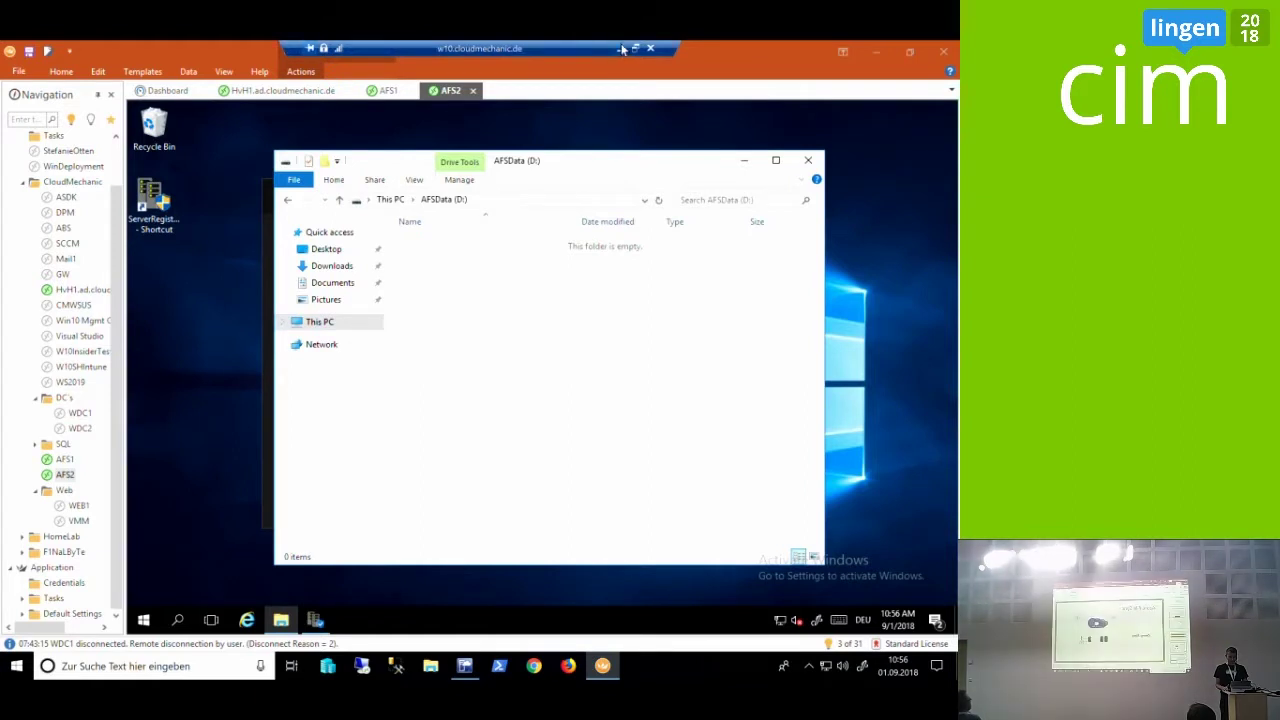
left_click(620, 48)
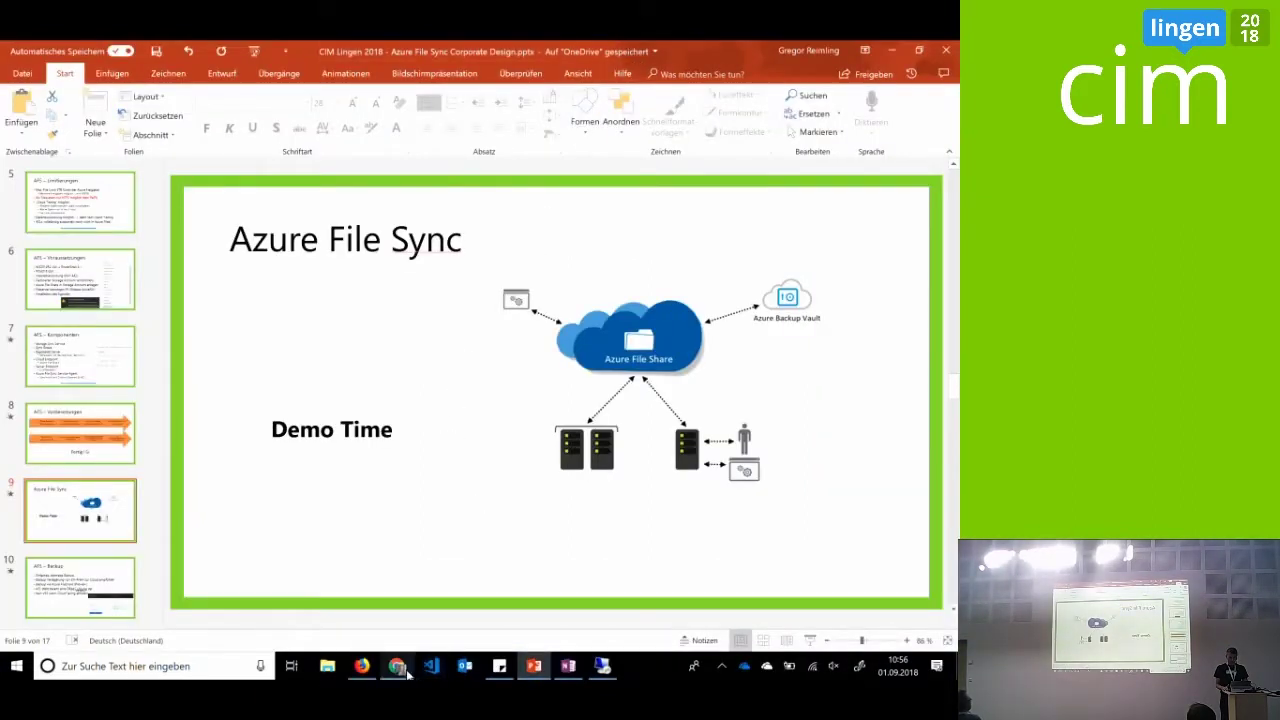
Return to the Azure portal in Firefox and open the cimlingen storage account
mouse_move(406, 660)
left_click(414, 624)
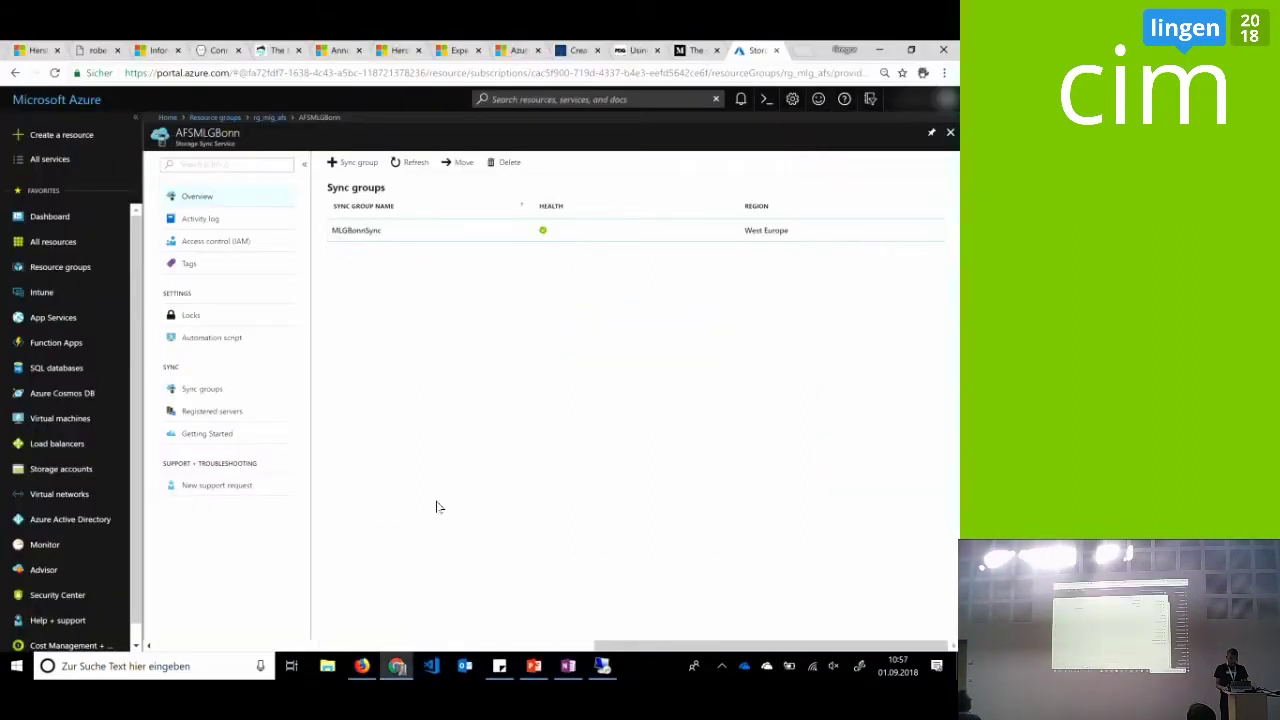
mouse_move(364, 665)
left_click(366, 617)
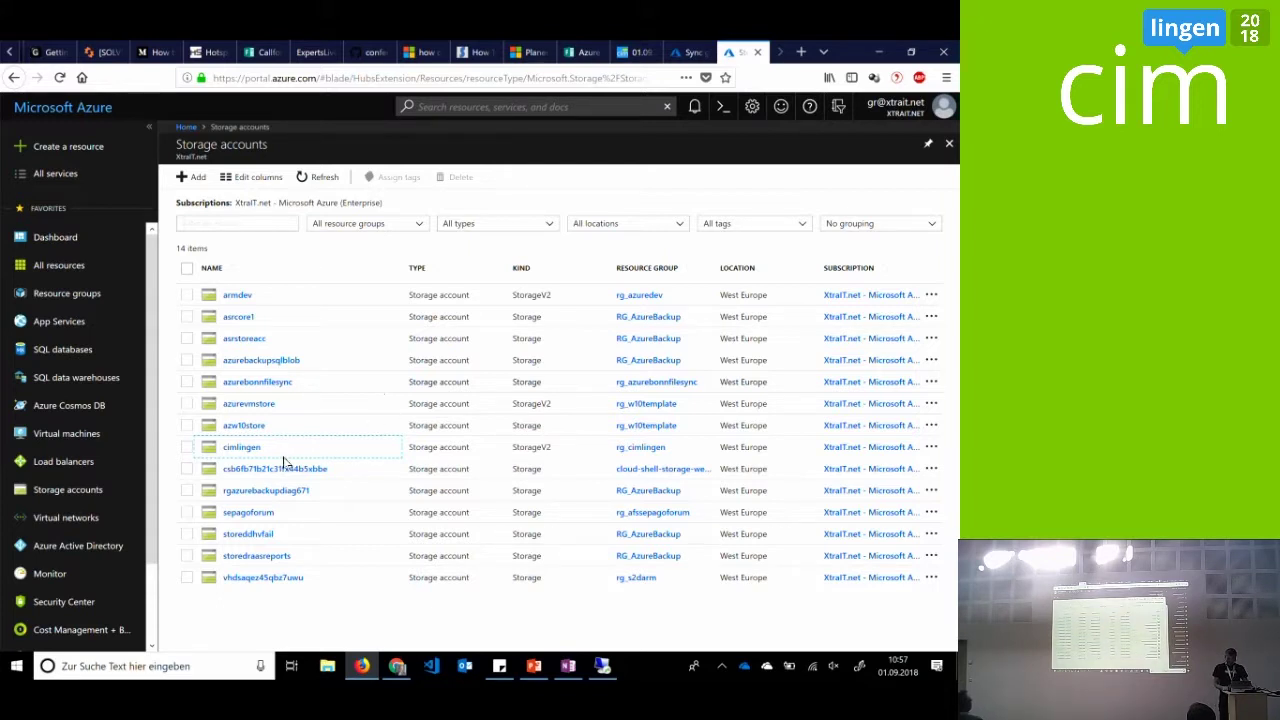
left_click(250, 452)
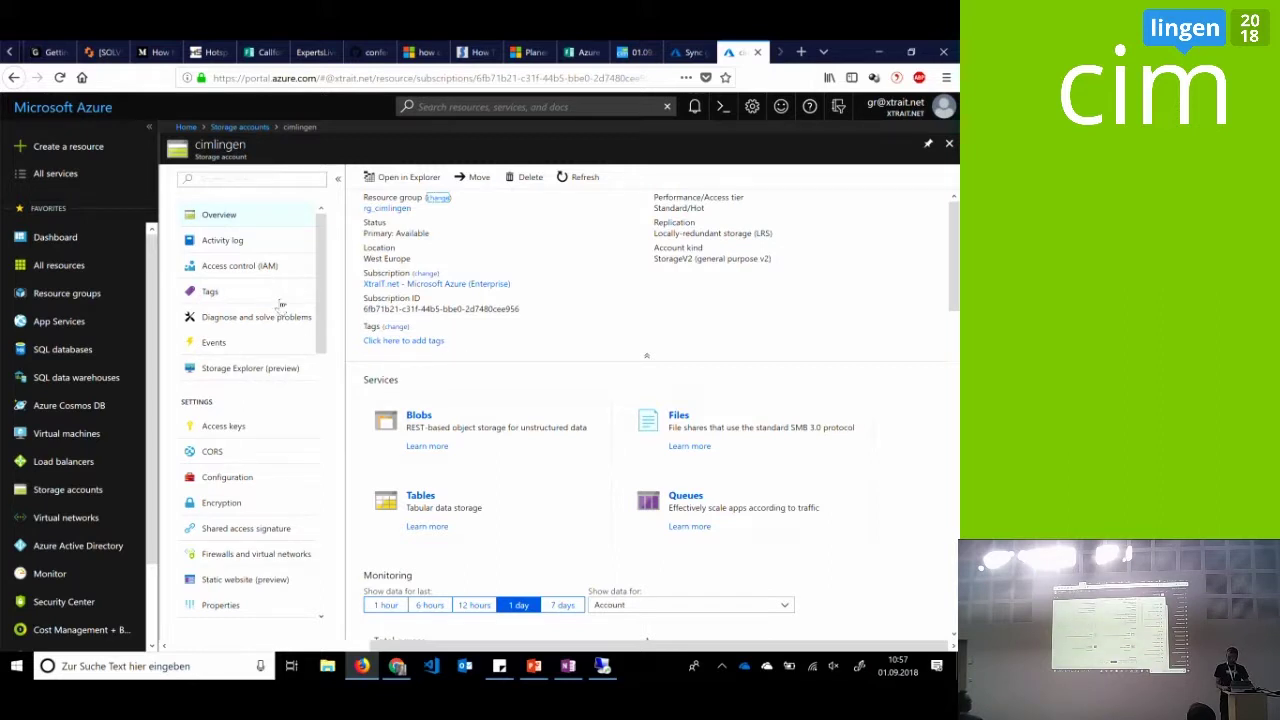
Confirm the cimlingen file share under Files holds no files, then start creating a resource
left_click(678, 415)
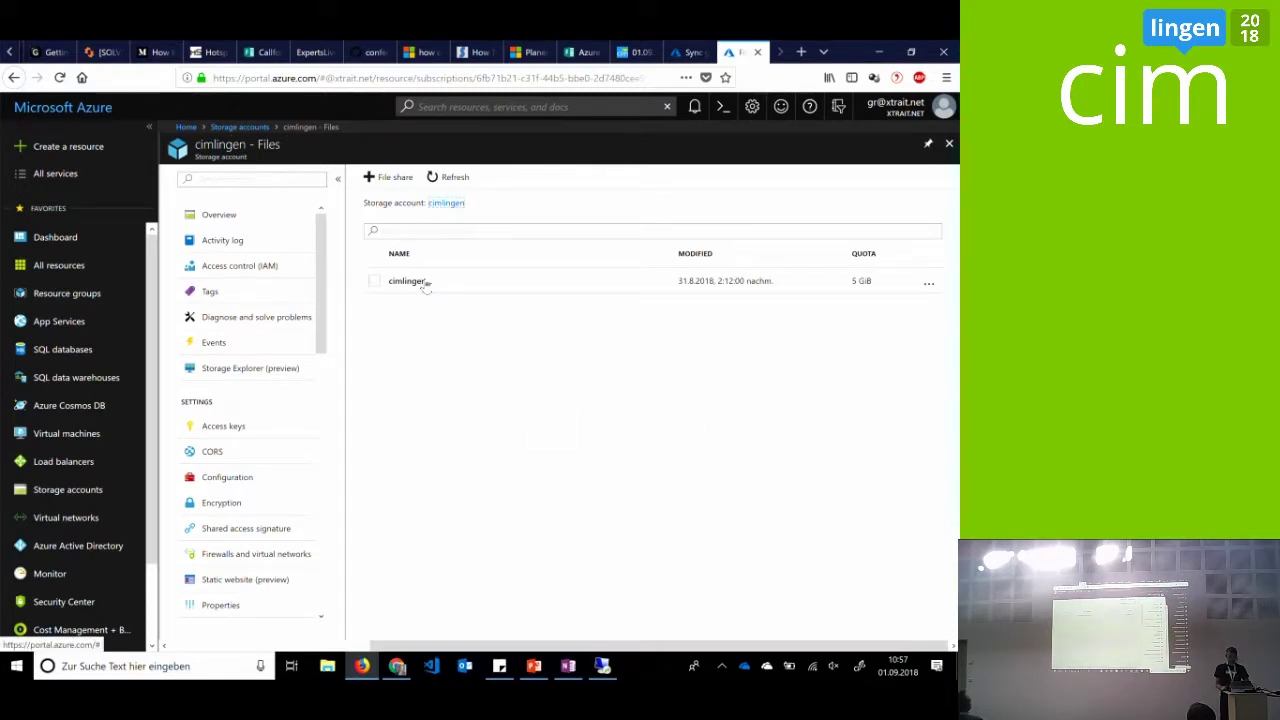
left_click(424, 283)
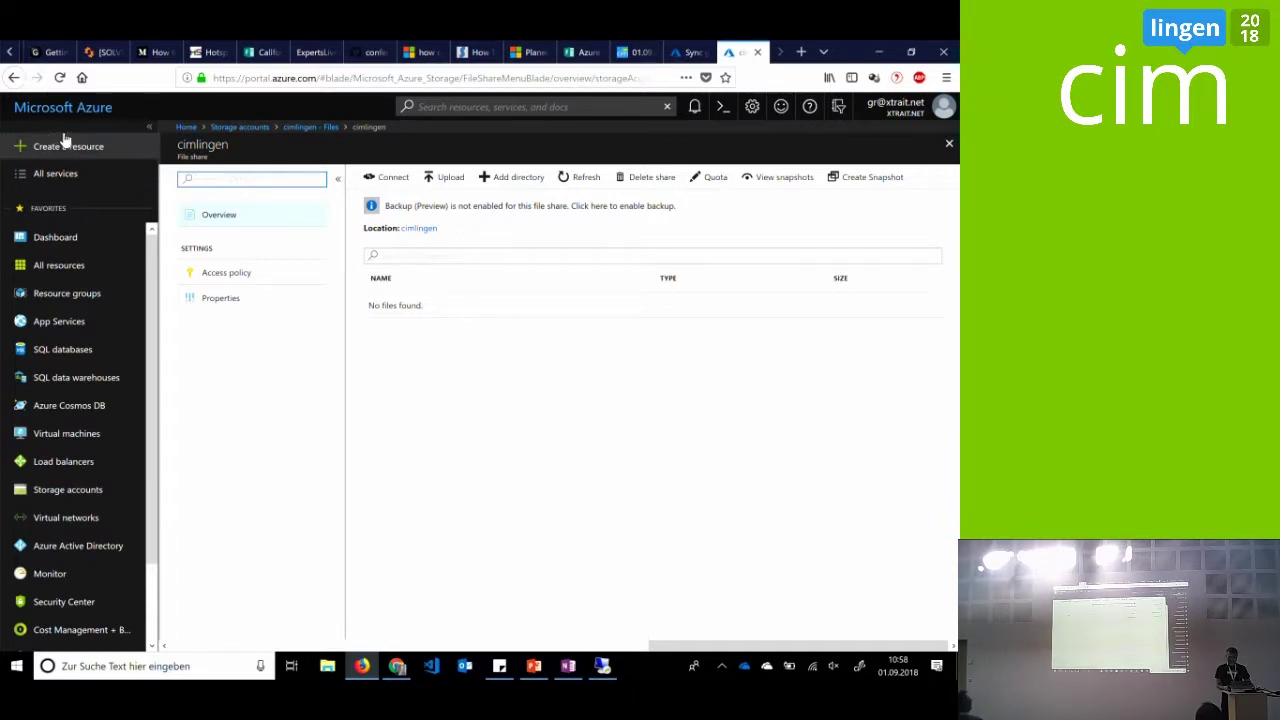
left_click(64, 146)
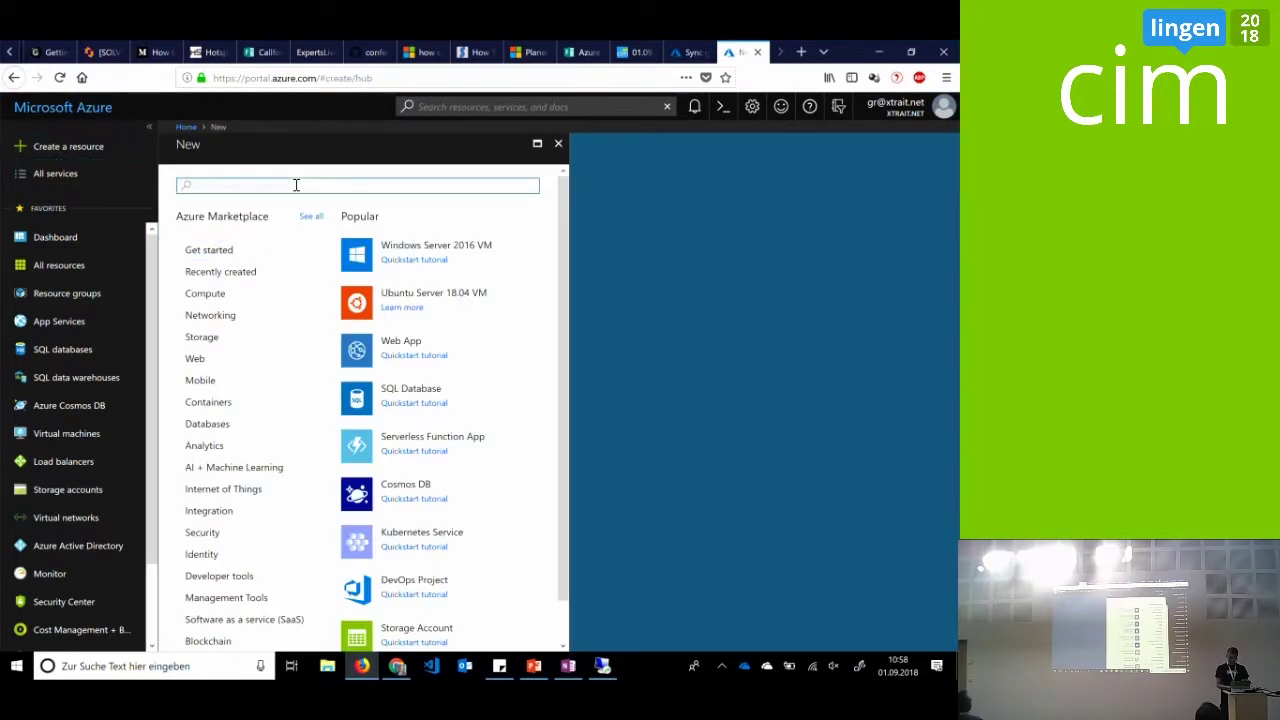
Start an Azure File Sync deployment from the Marketplace, then discard it and return to the dashboard
type("azure file sync")
key("Return")
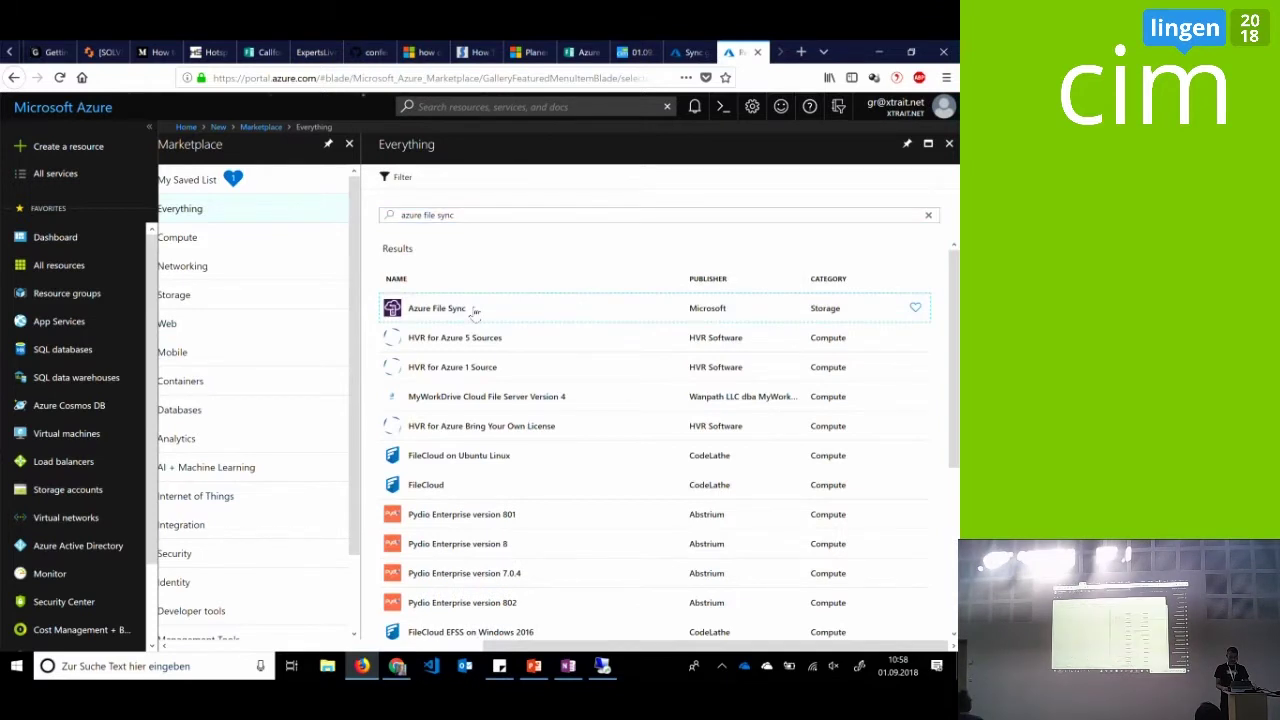
left_click(476, 312)
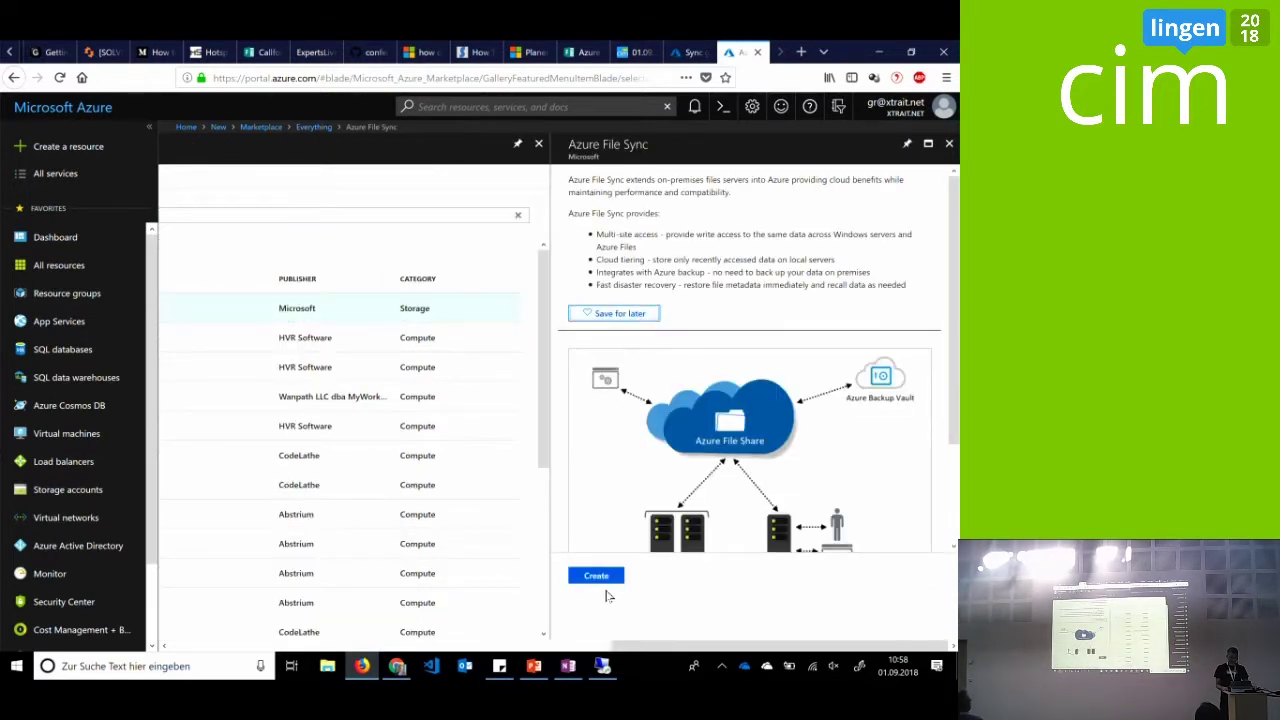
left_click(605, 578)
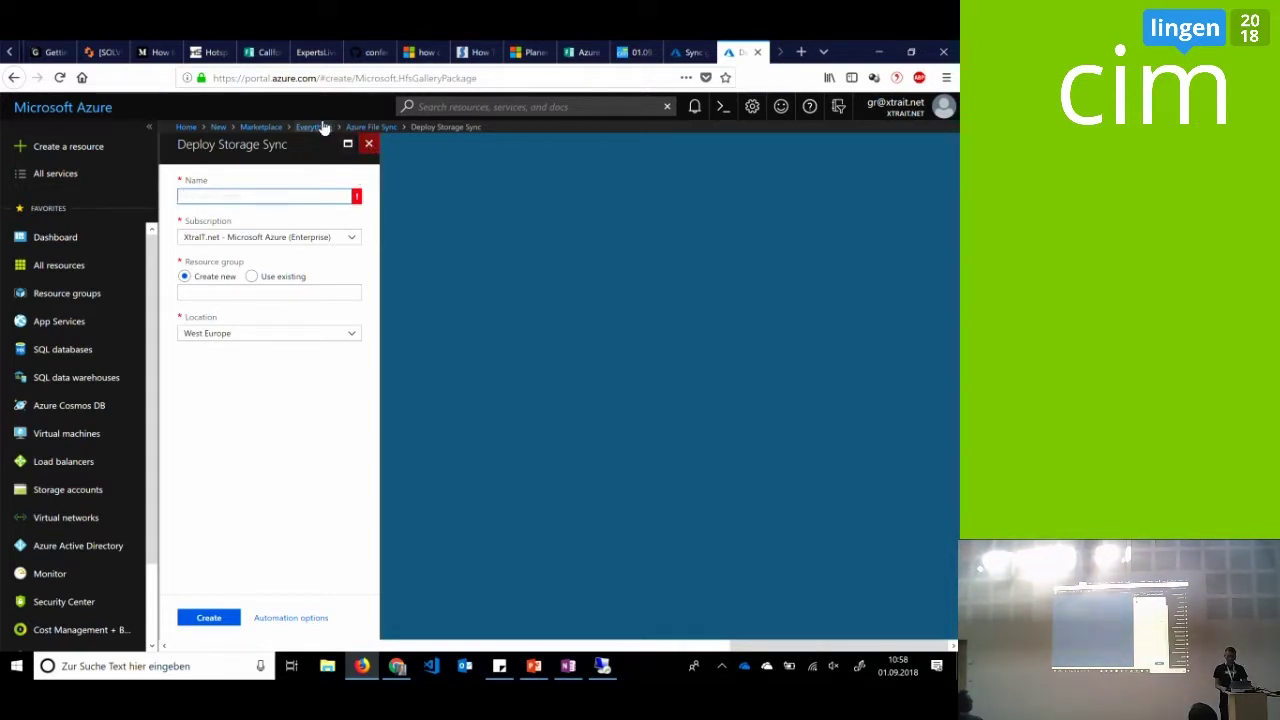
left_click(85, 110)
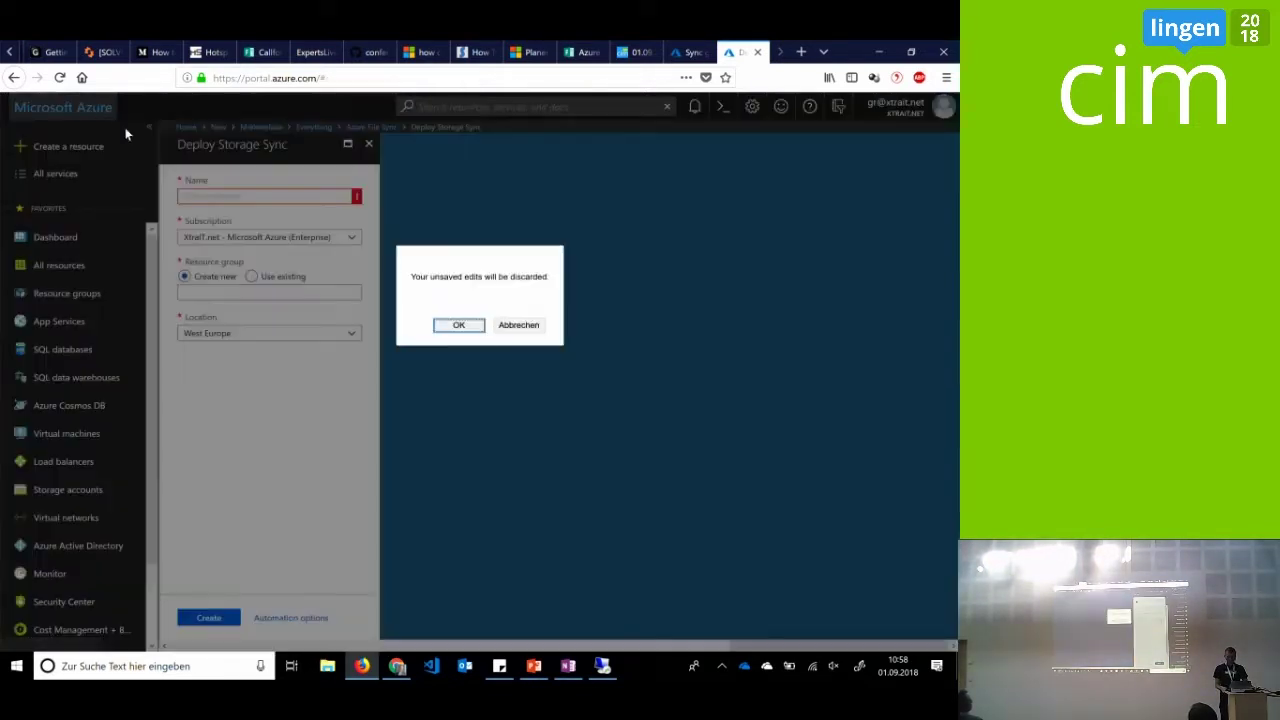
left_click(452, 326)
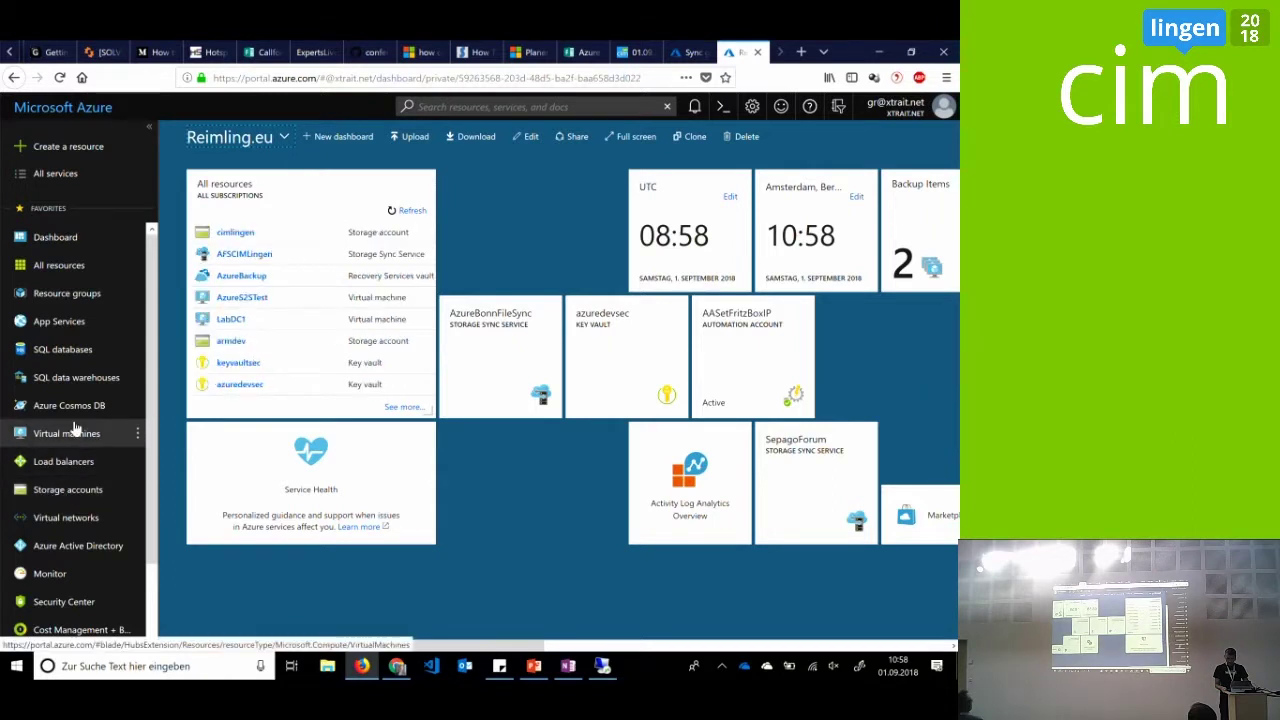
Go to AFSCIMLingen in rg_cimlingen, review Getting Started, and start a new sync group
left_click(100, 294)
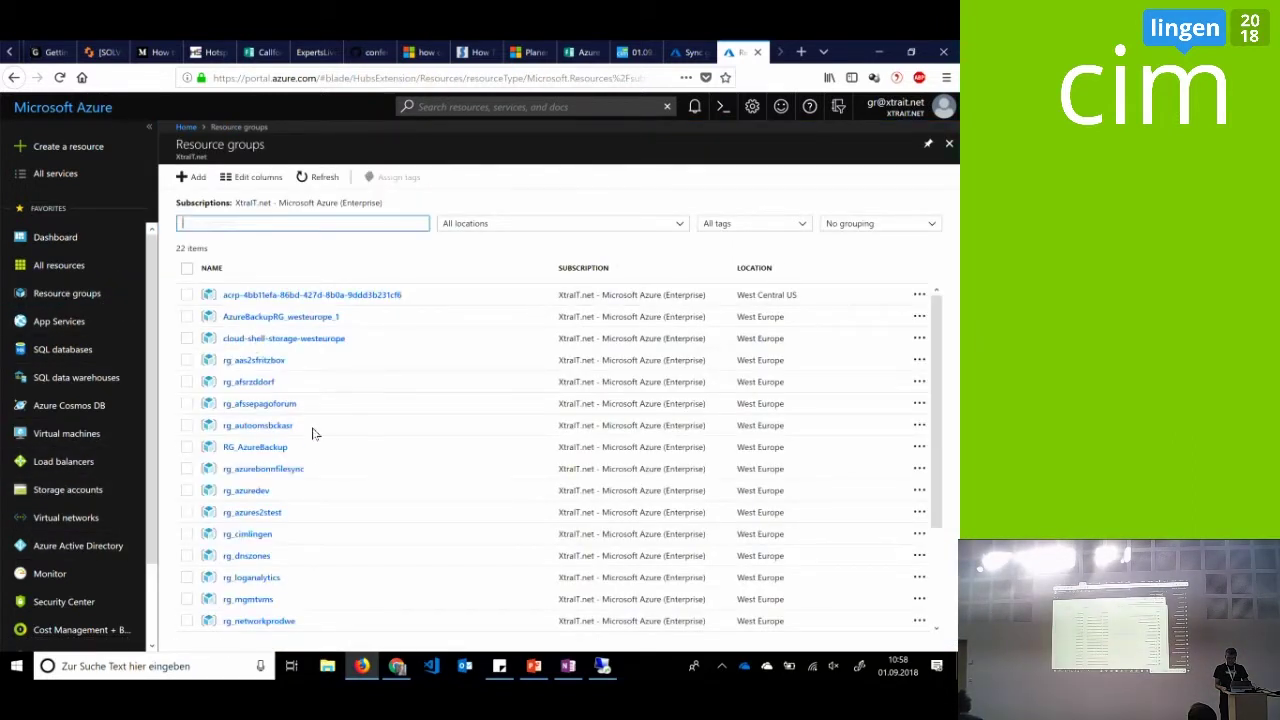
scroll(310, 460, "down", 3)
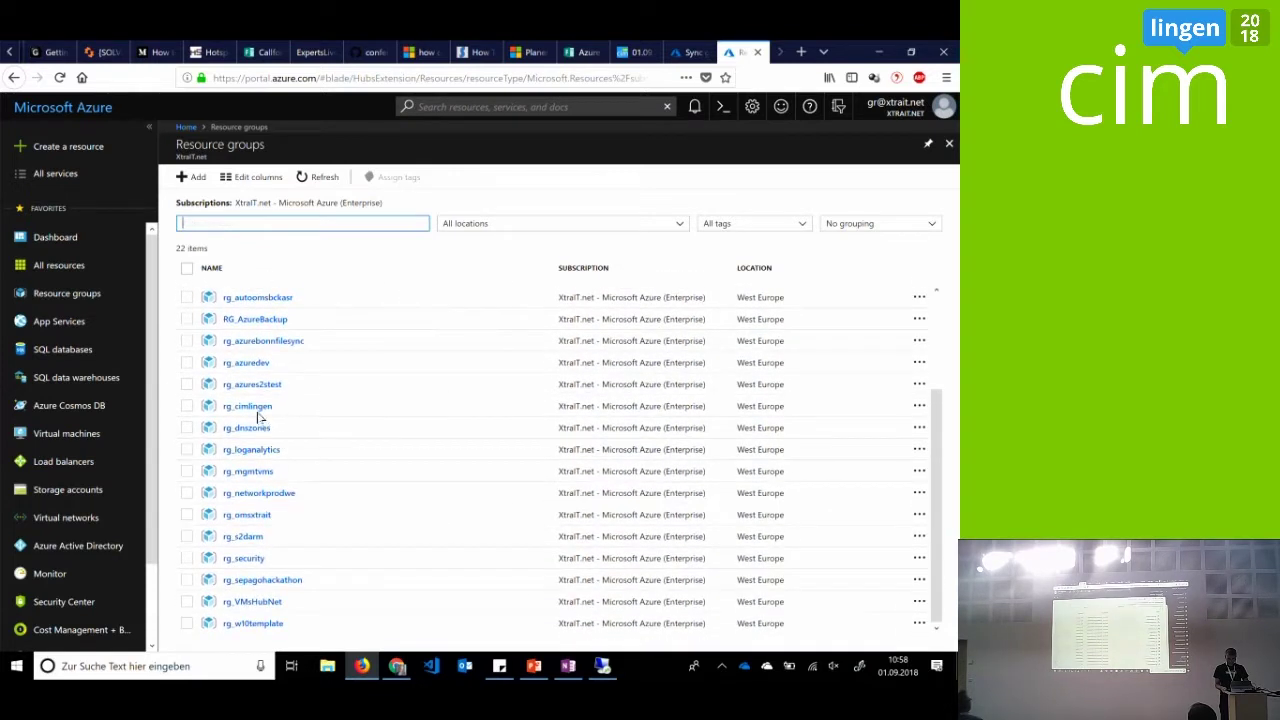
left_click(258, 408)
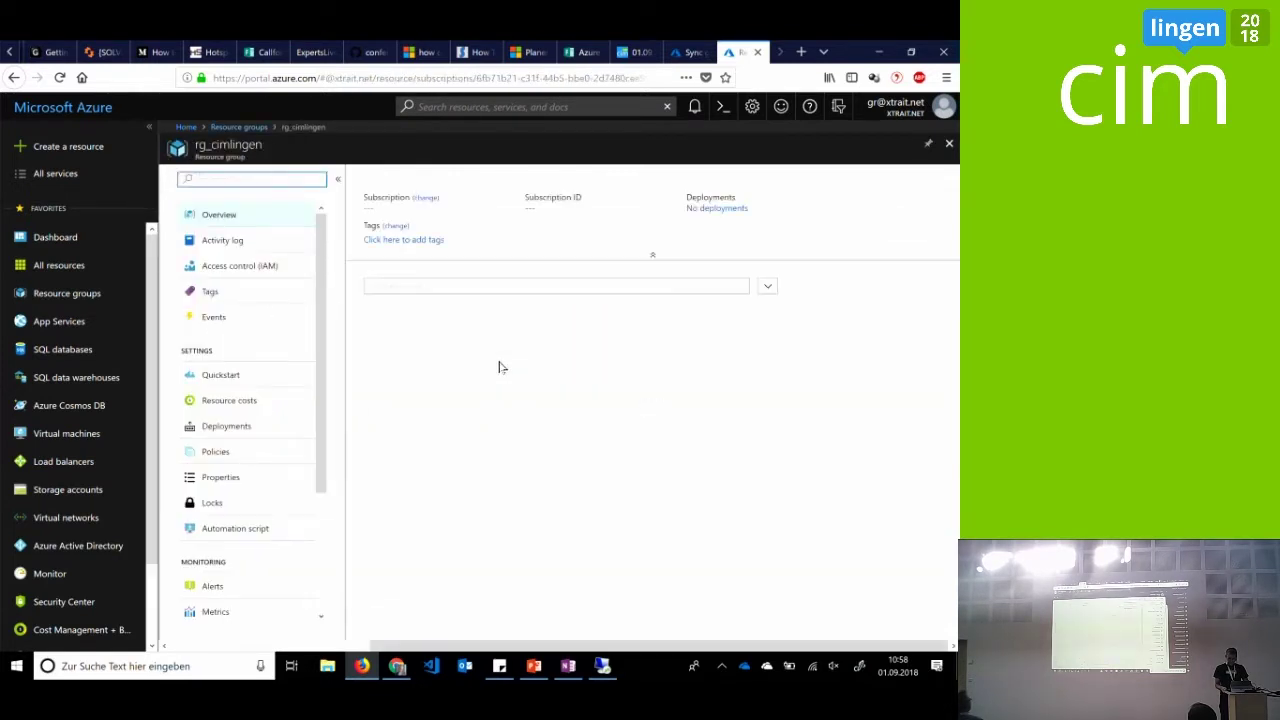
left_click(456, 360)
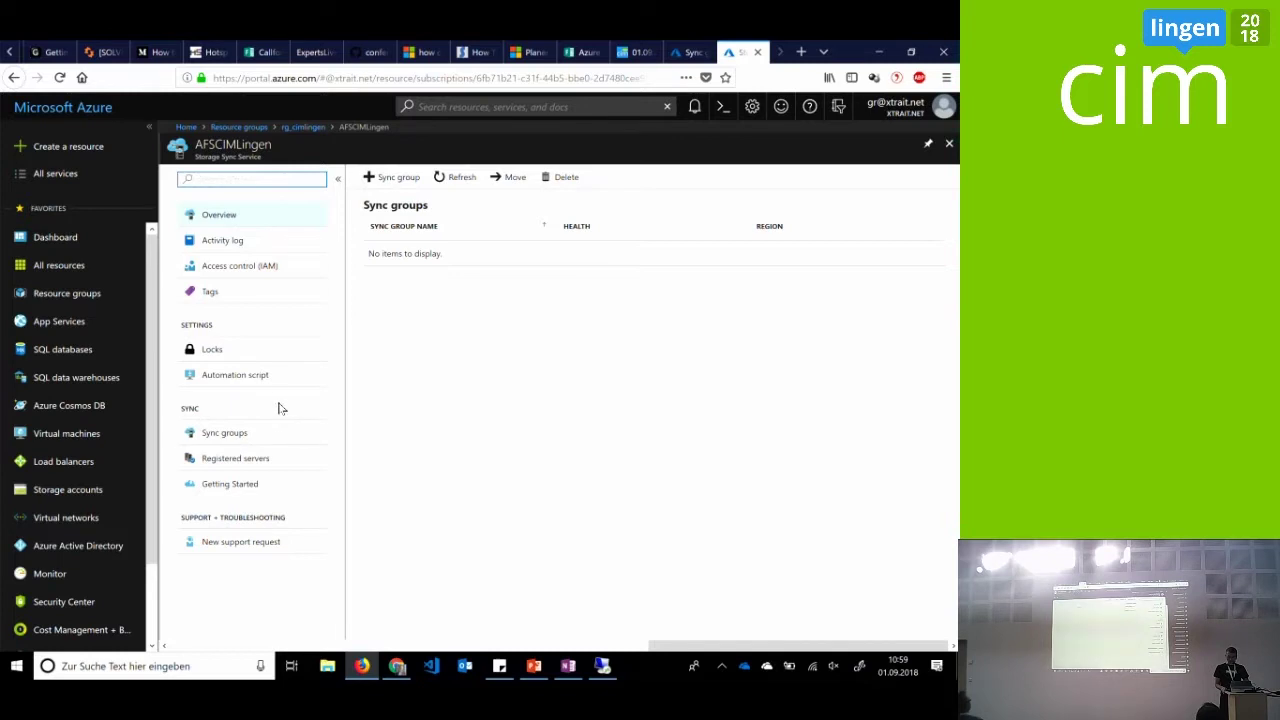
left_click(257, 487)
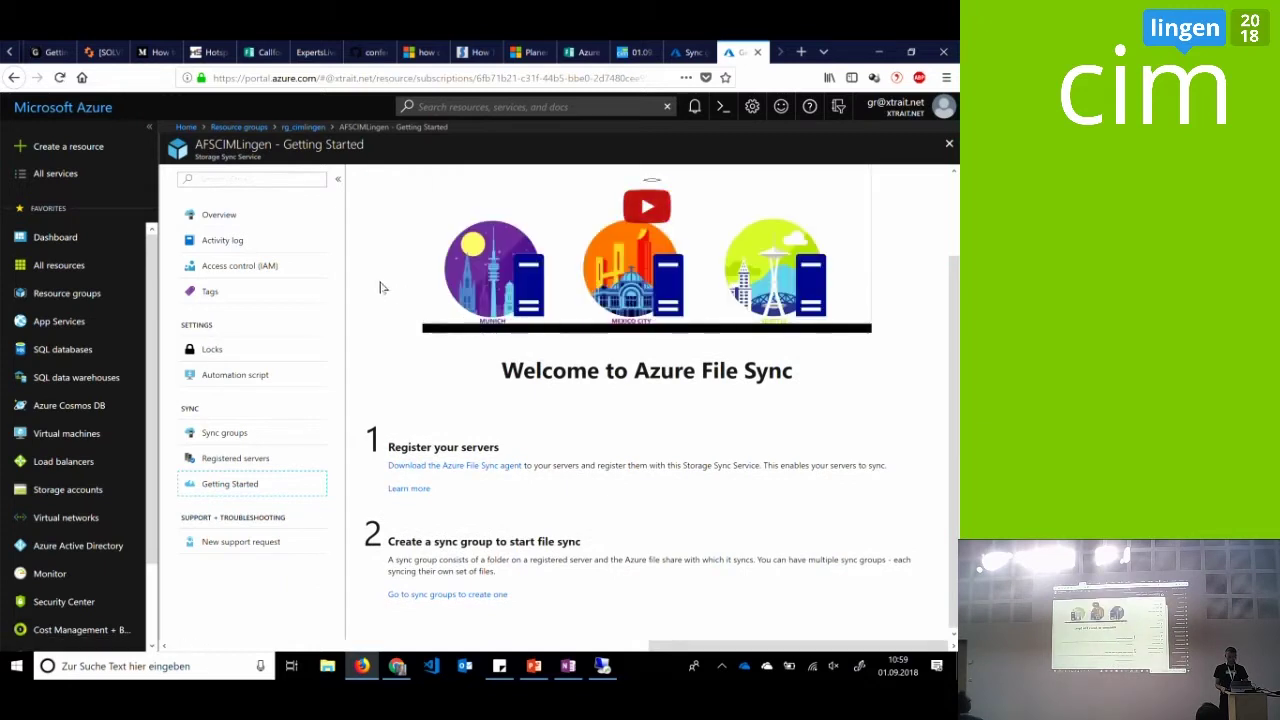
left_click(252, 217)
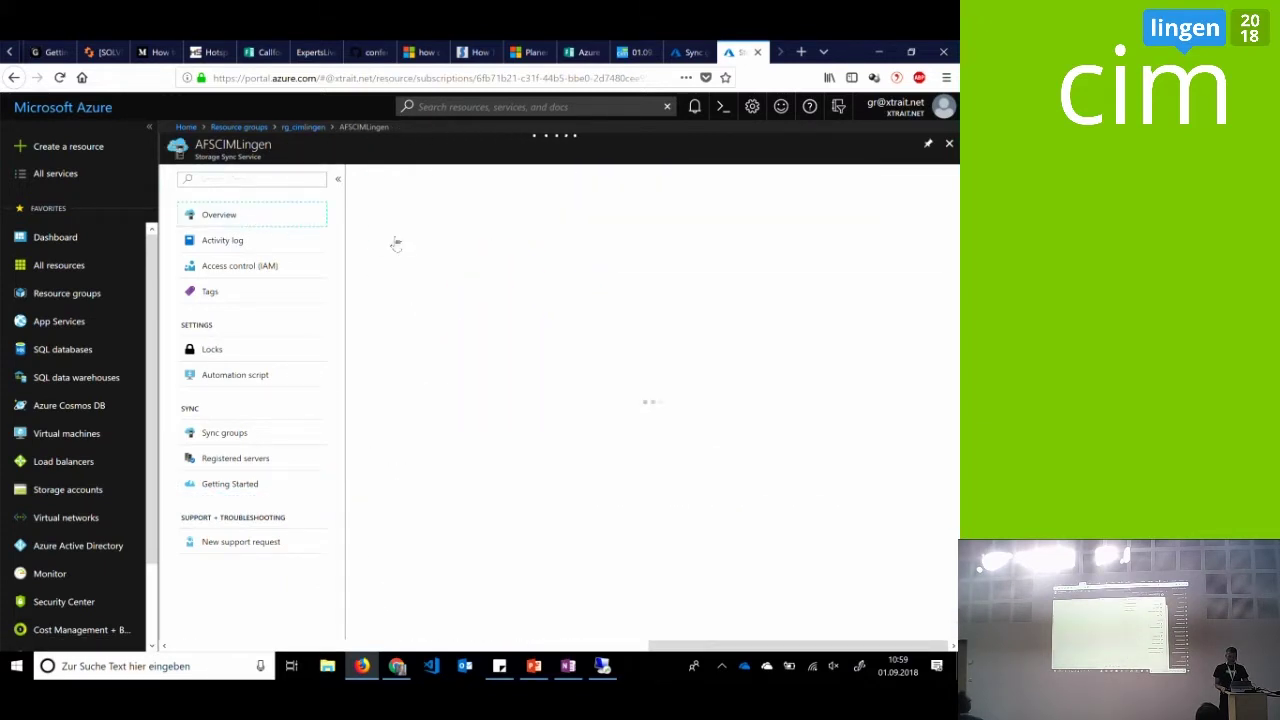
left_click(398, 186)
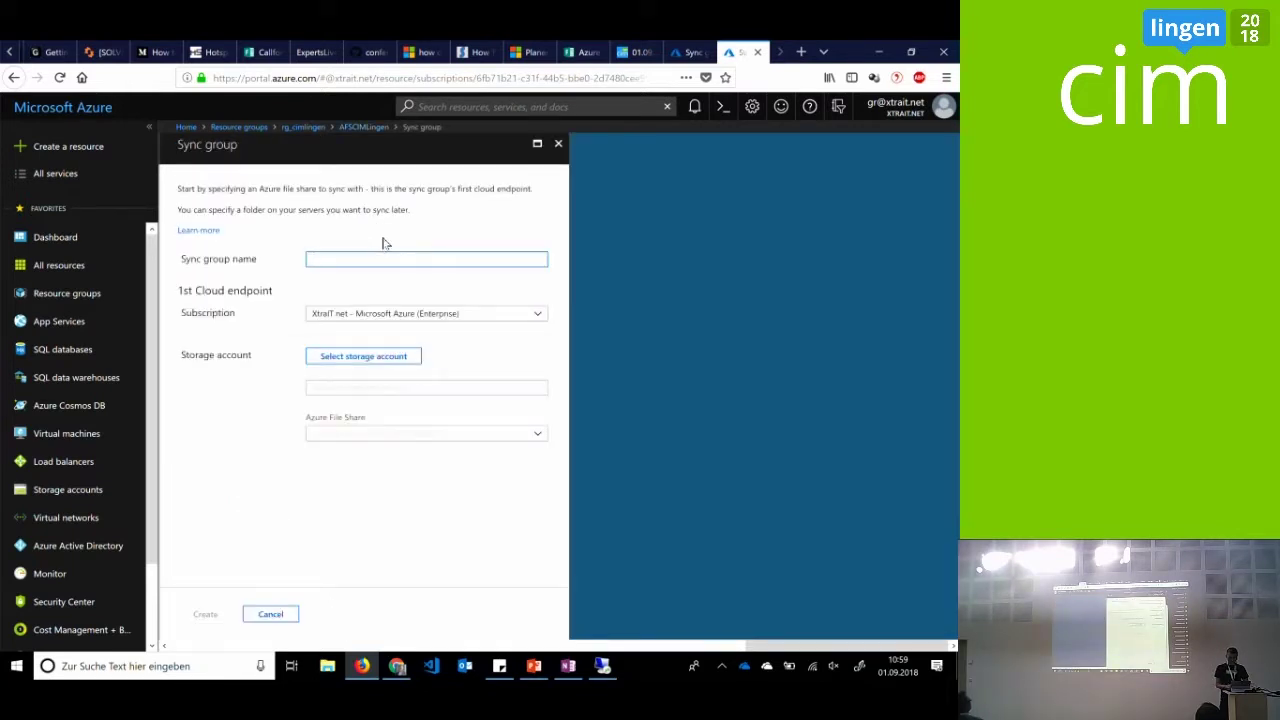
Name the sync group CIMLingen with storage account cimlingen and file share cimlingen
type("CIMLingen")
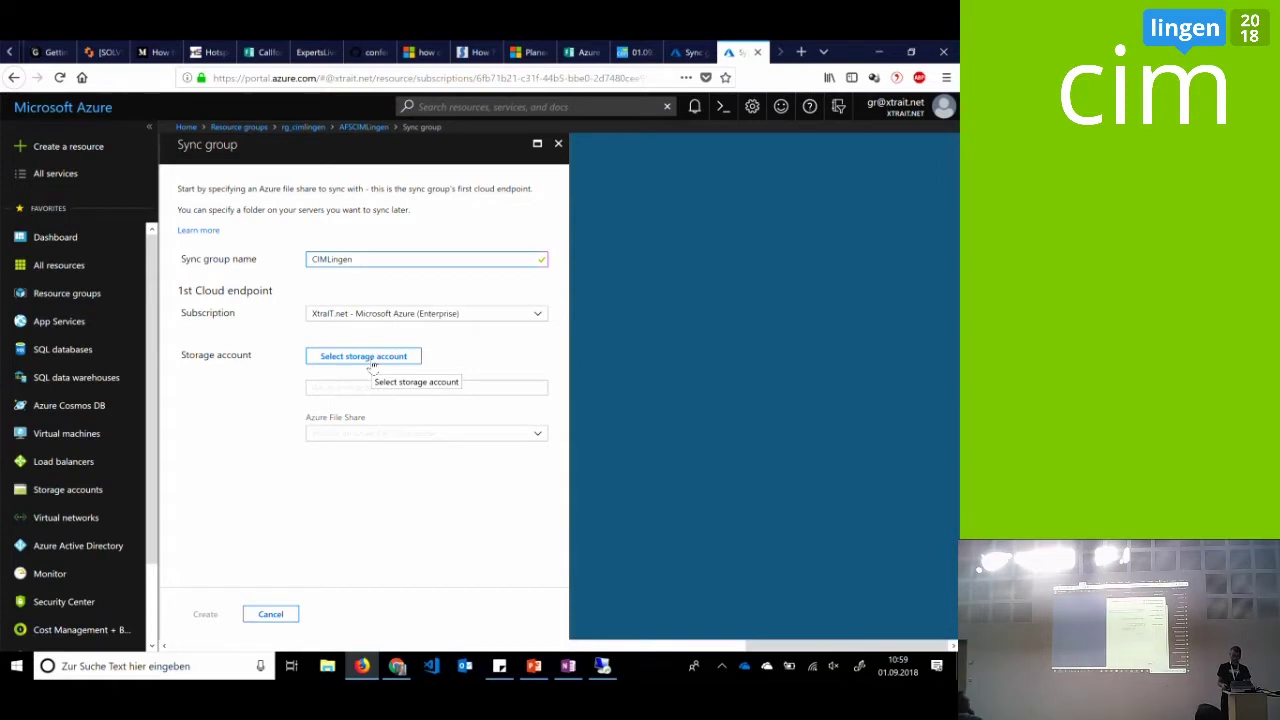
left_click(372, 360)
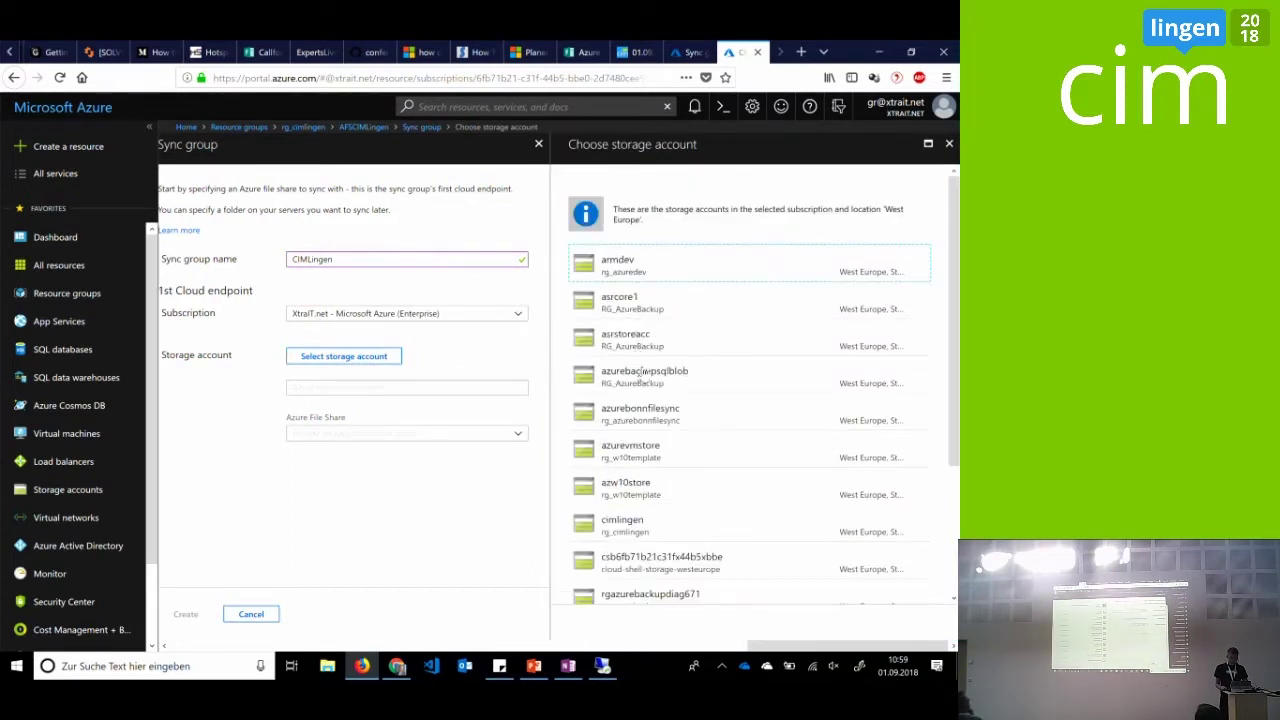
scroll(645, 388, "down", 3)
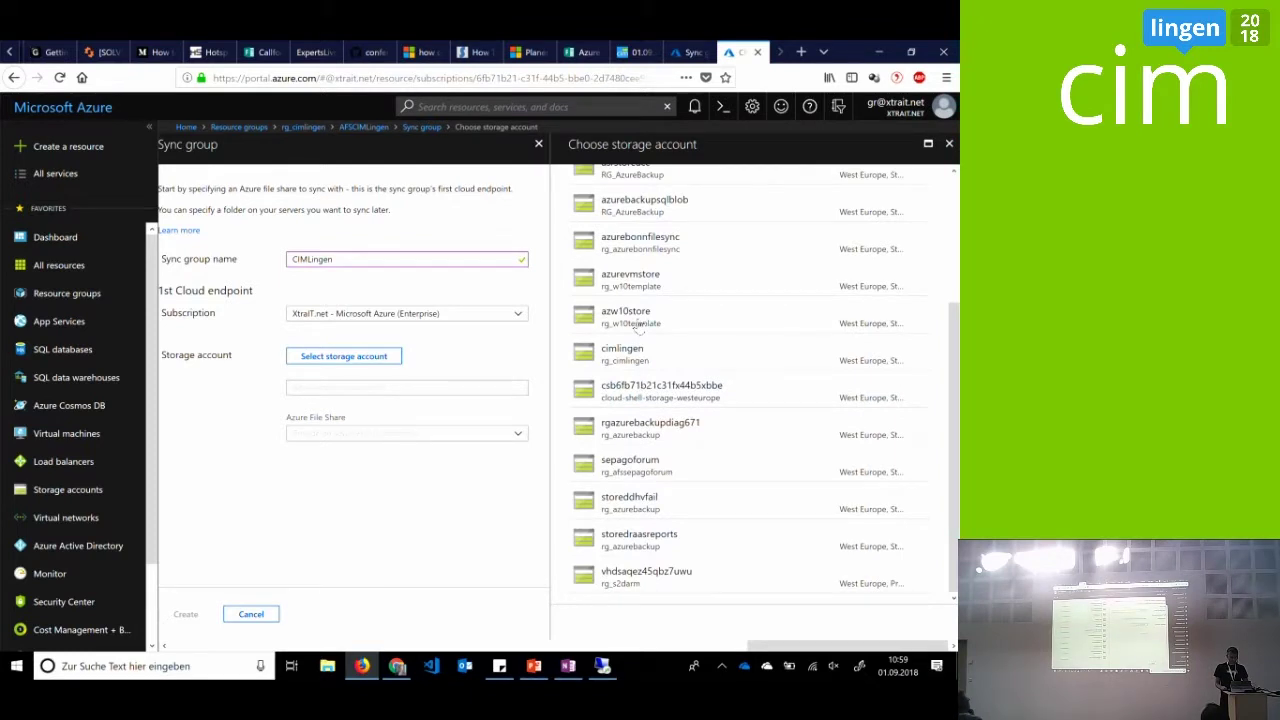
left_click(638, 326)
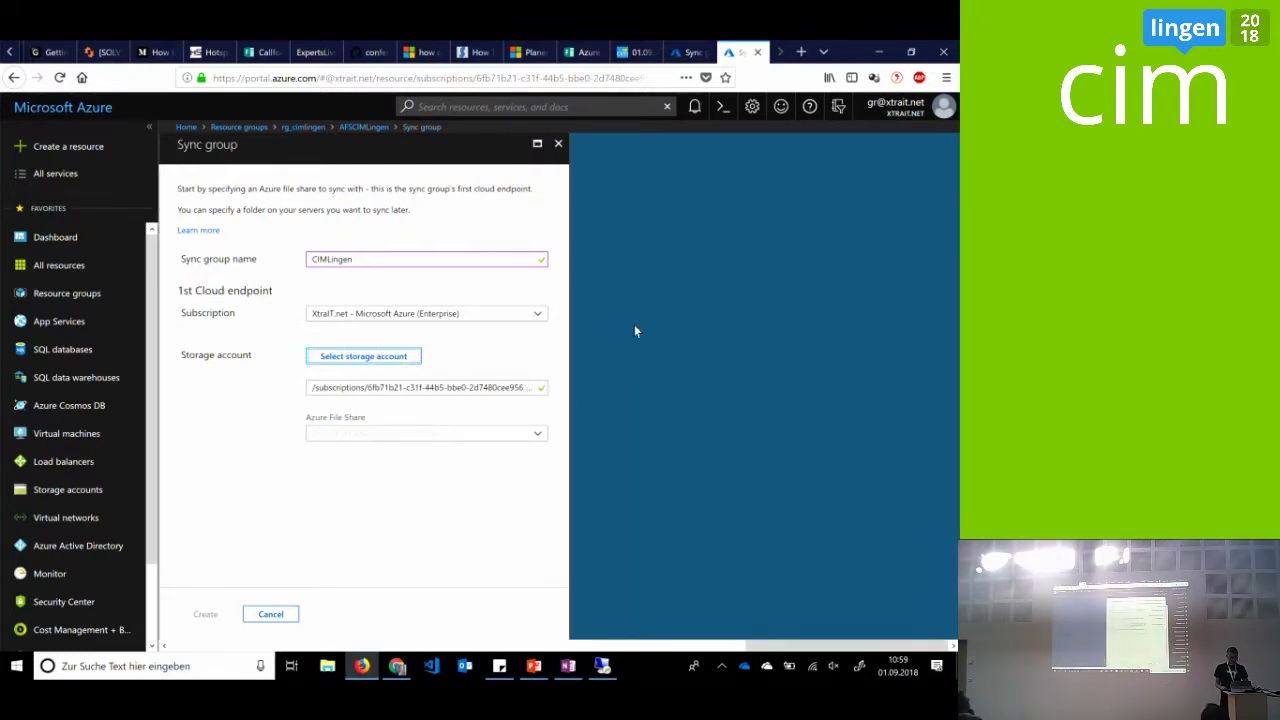
left_click(532, 432)
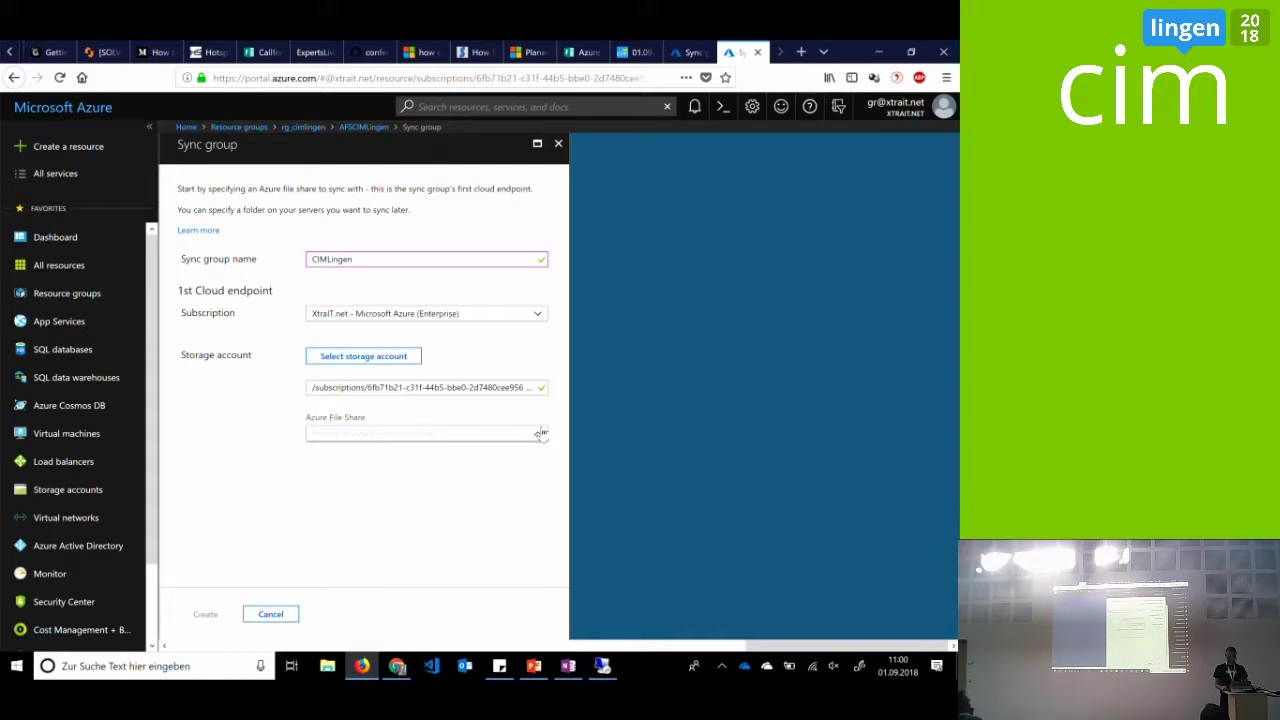
left_click(528, 389)
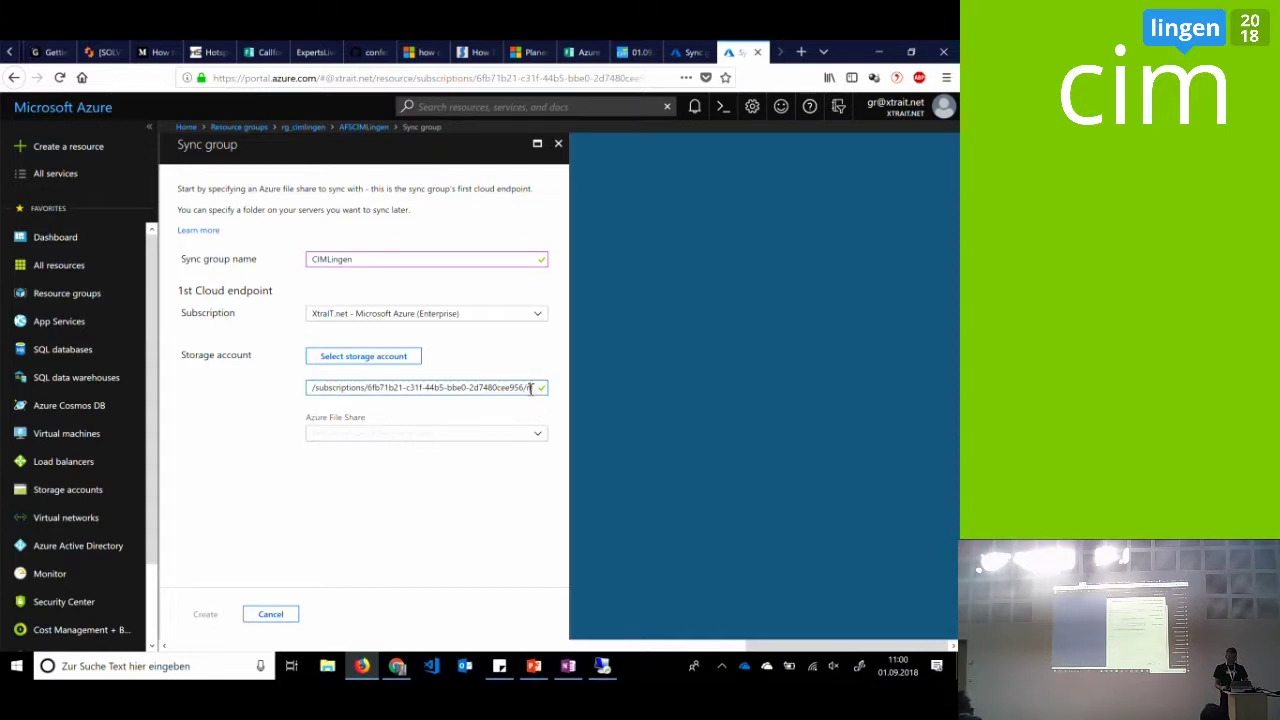
left_click(406, 350)
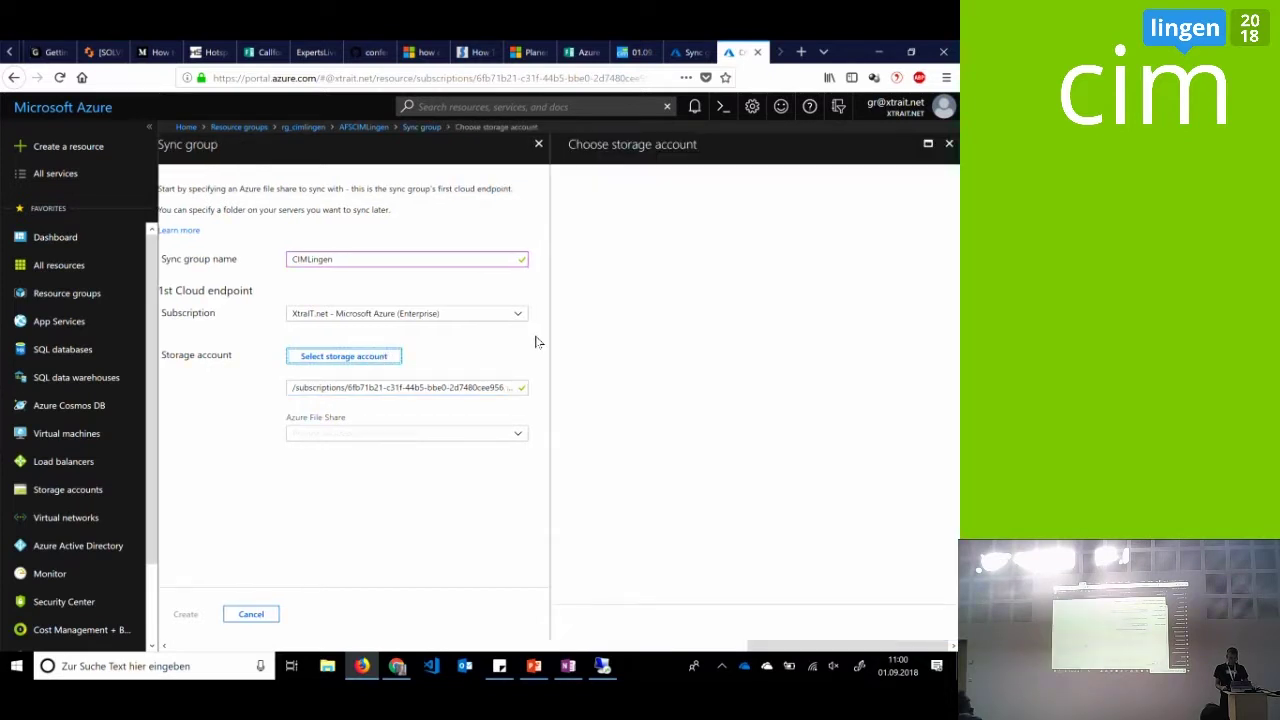
left_click(613, 378)
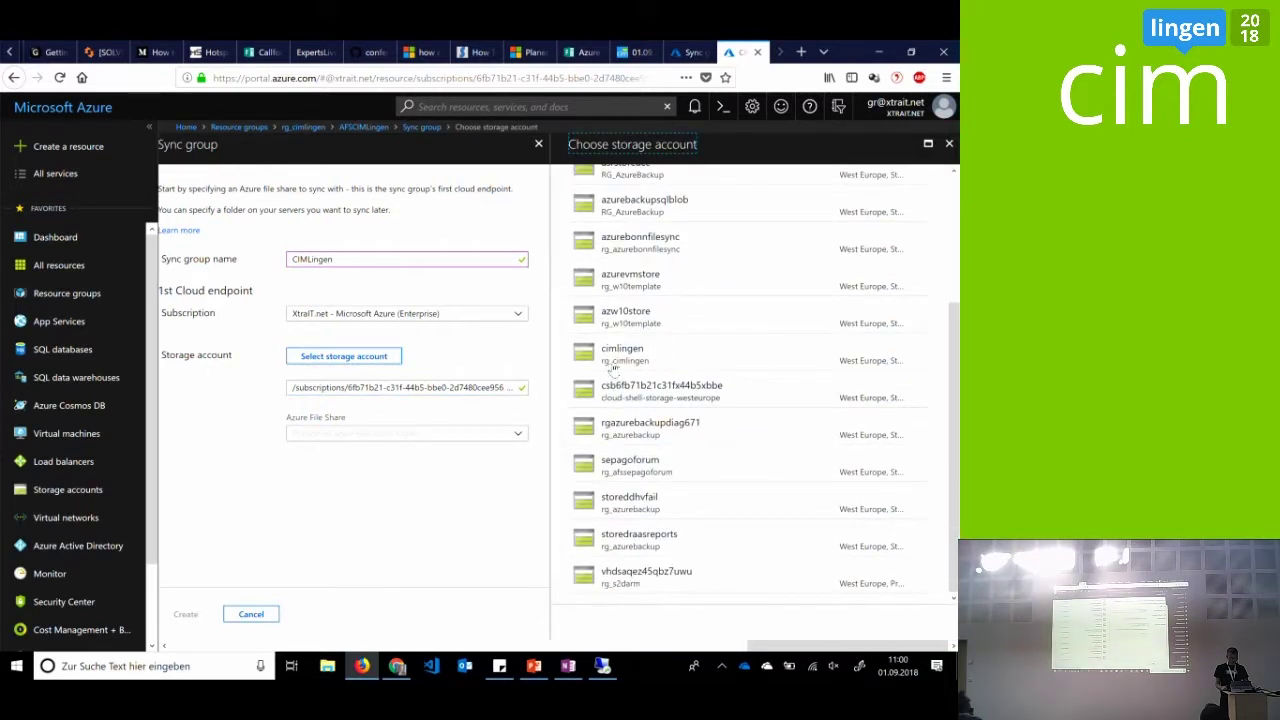
left_click(488, 436)
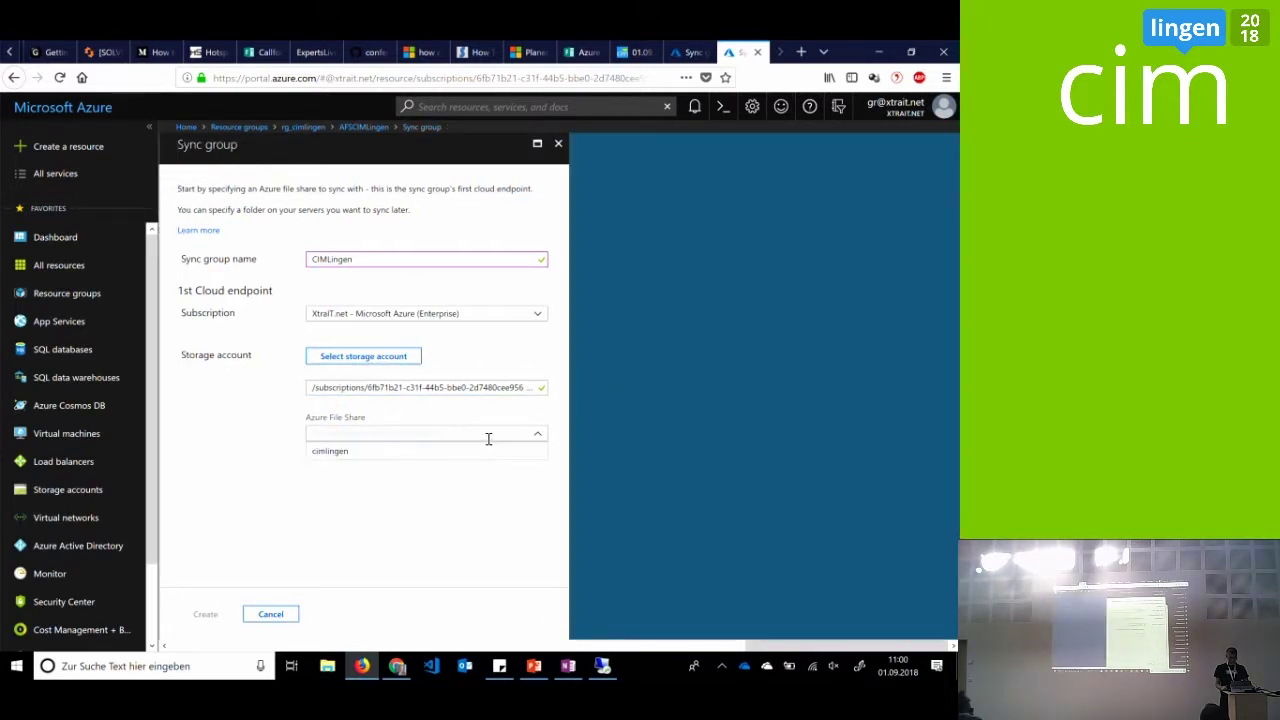
left_click(477, 449)
Create the CIMLingen sync group, open it, and switch to the remote desktop sessions
left_click(205, 615)
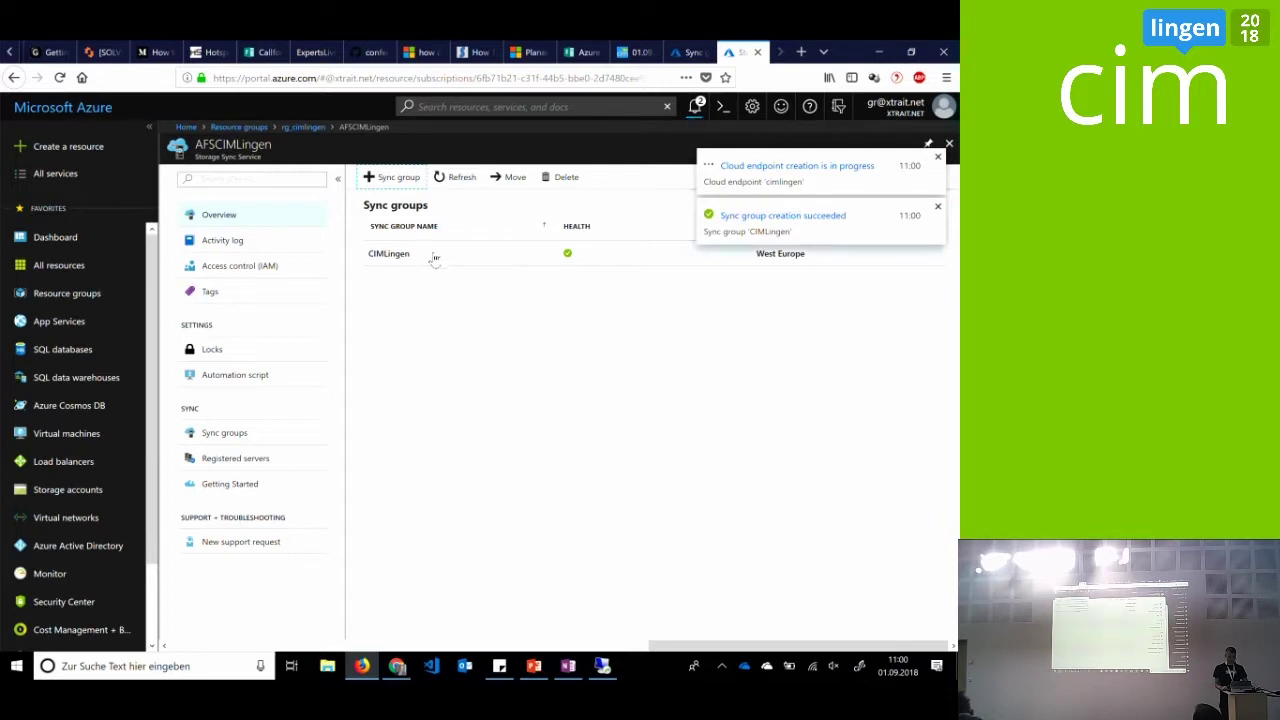
left_click(434, 256)
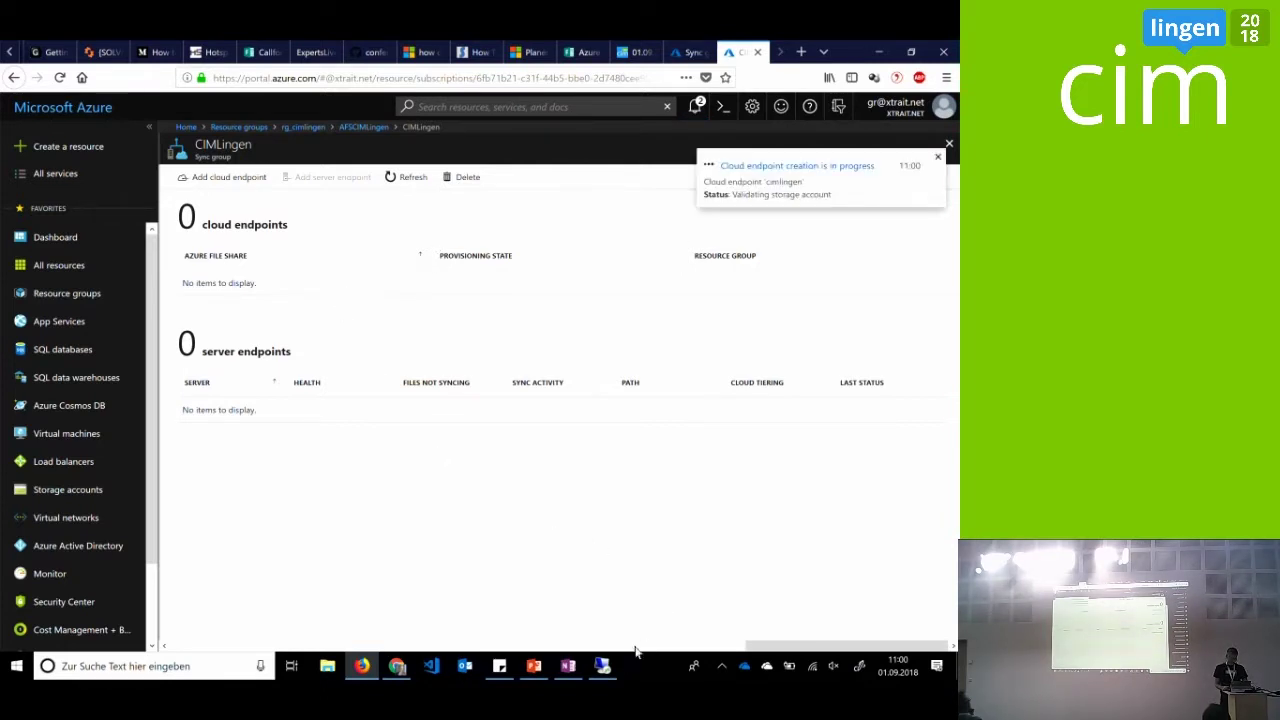
left_click(603, 666)
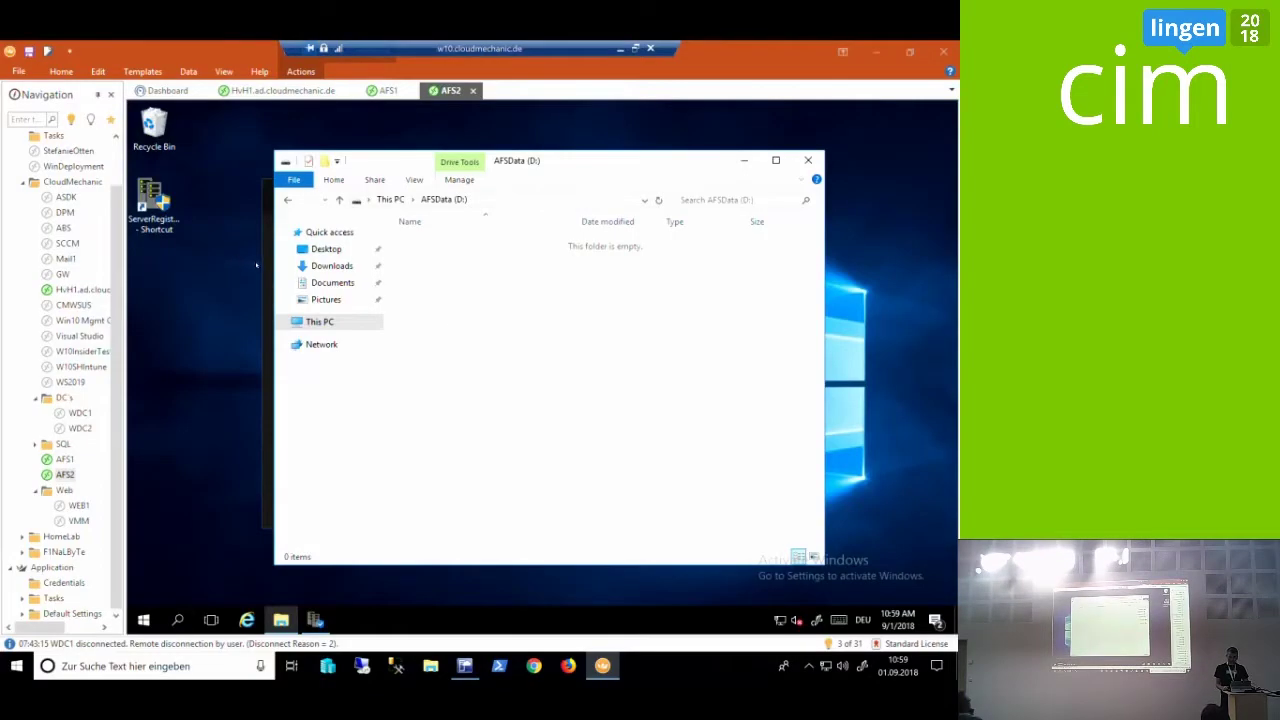
Switch to the AFS1 session, showing the CIMLingen folder on its AFSData (D:) drive
left_click(66, 459)
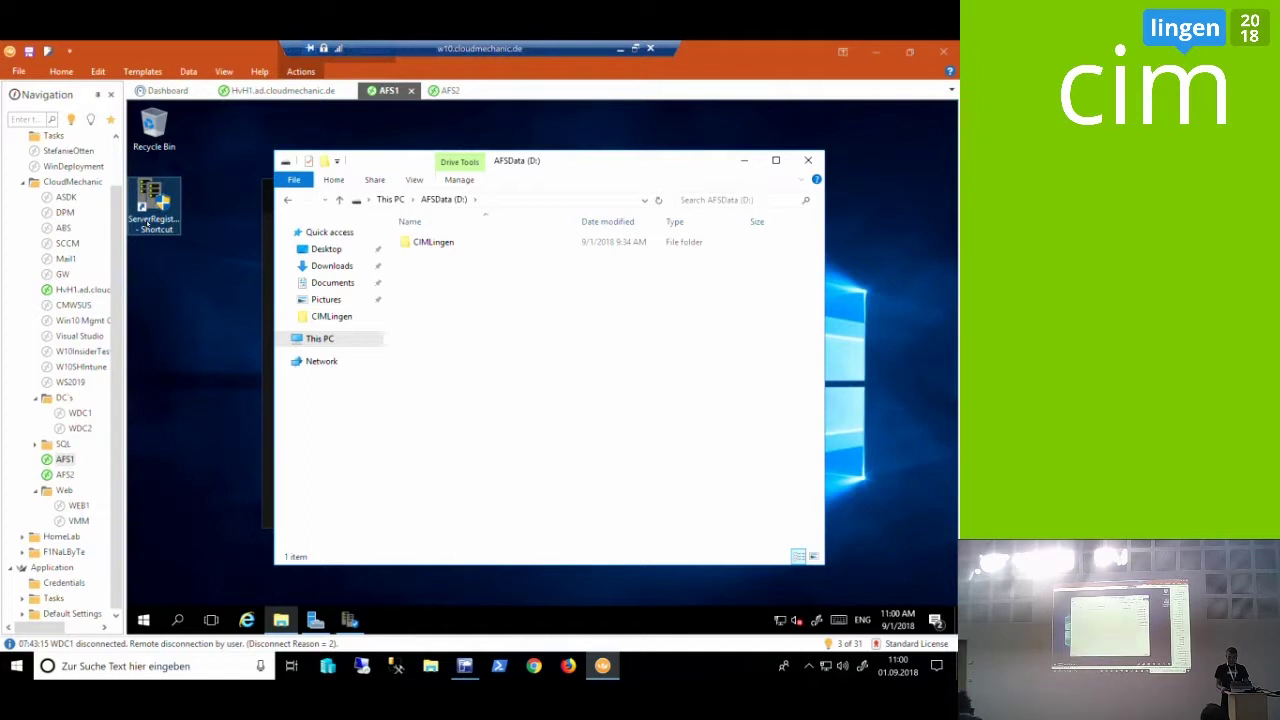
Launch the ServerRegistration tool on AFS1, accept UAC, and begin Azure sign-in
double_click(150, 215)
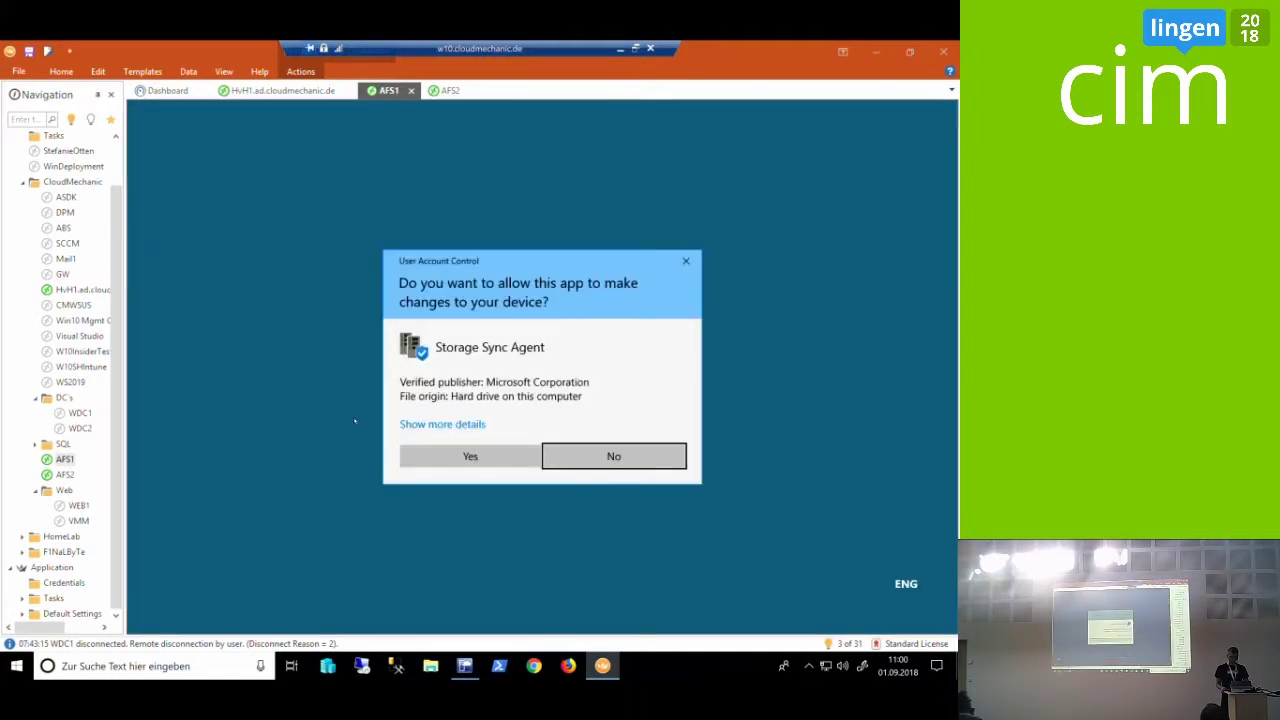
left_click(413, 457)
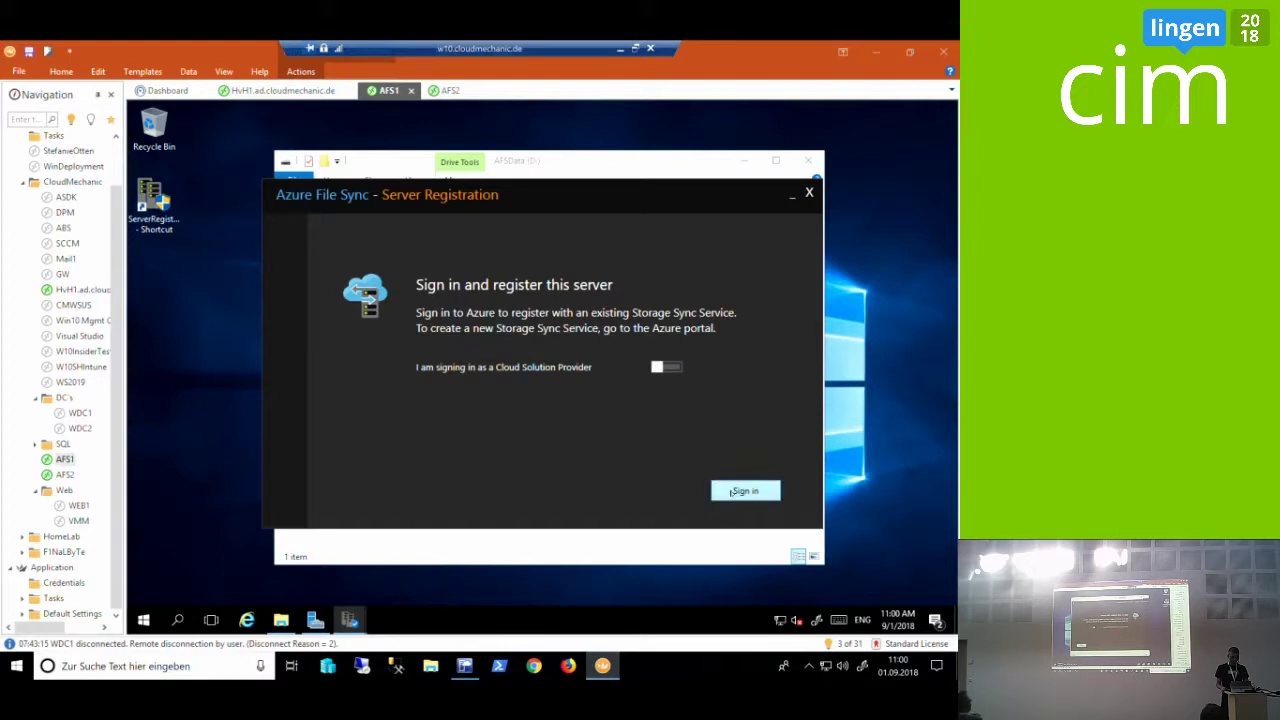
left_click(733, 491)
left_click(745, 491)
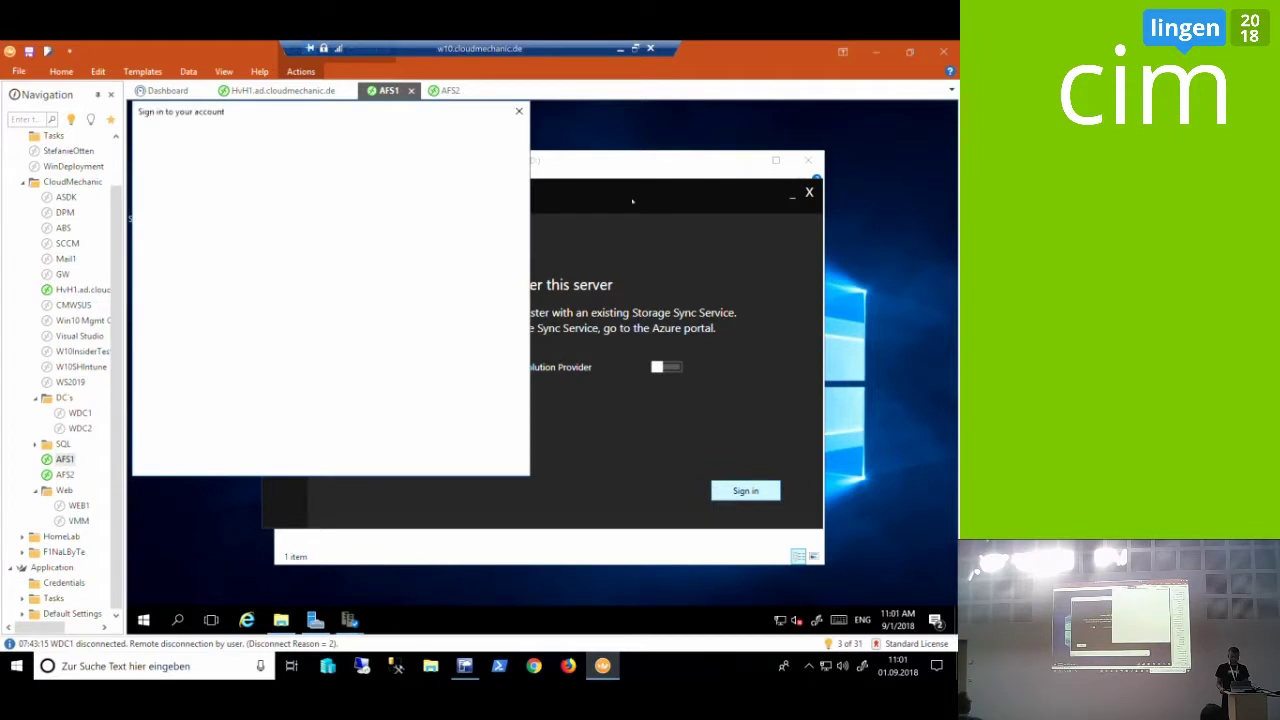
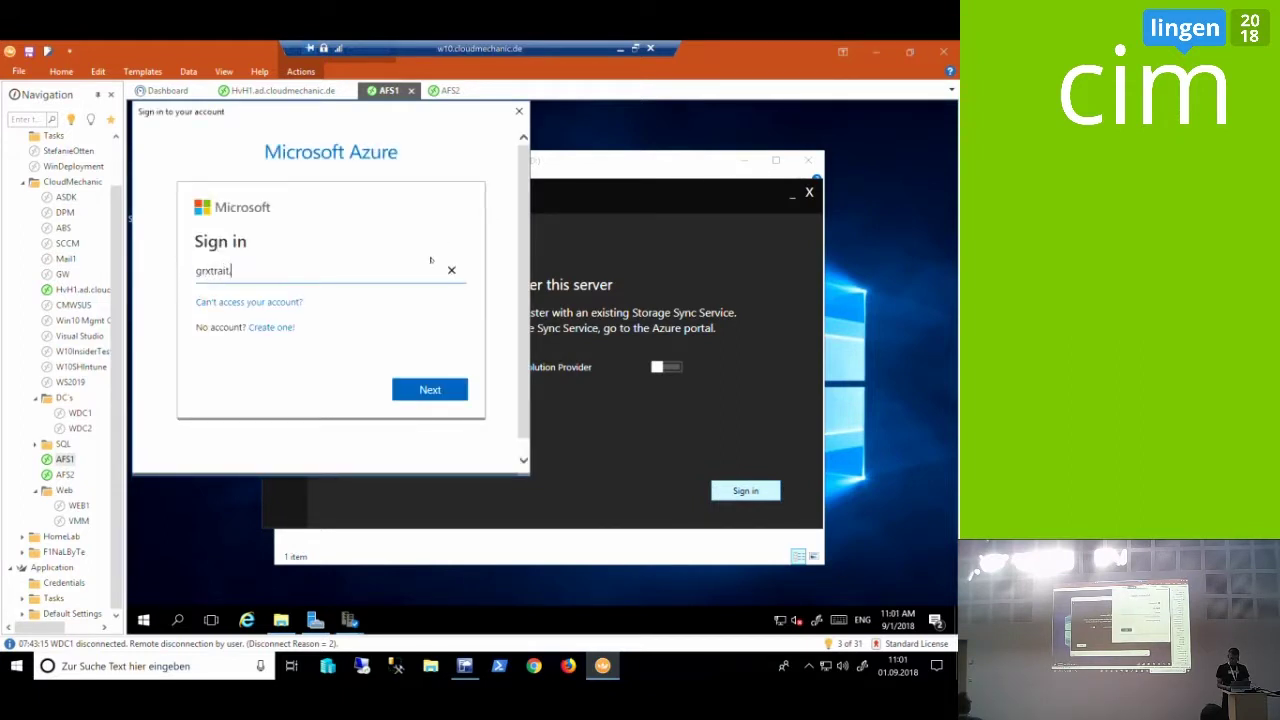
Enter the Azure account e-mail, using an @ sign copied from a sticky note
key("BackSpace")
key("BackSpace")
key("BackSpace")
key("BackSpace")
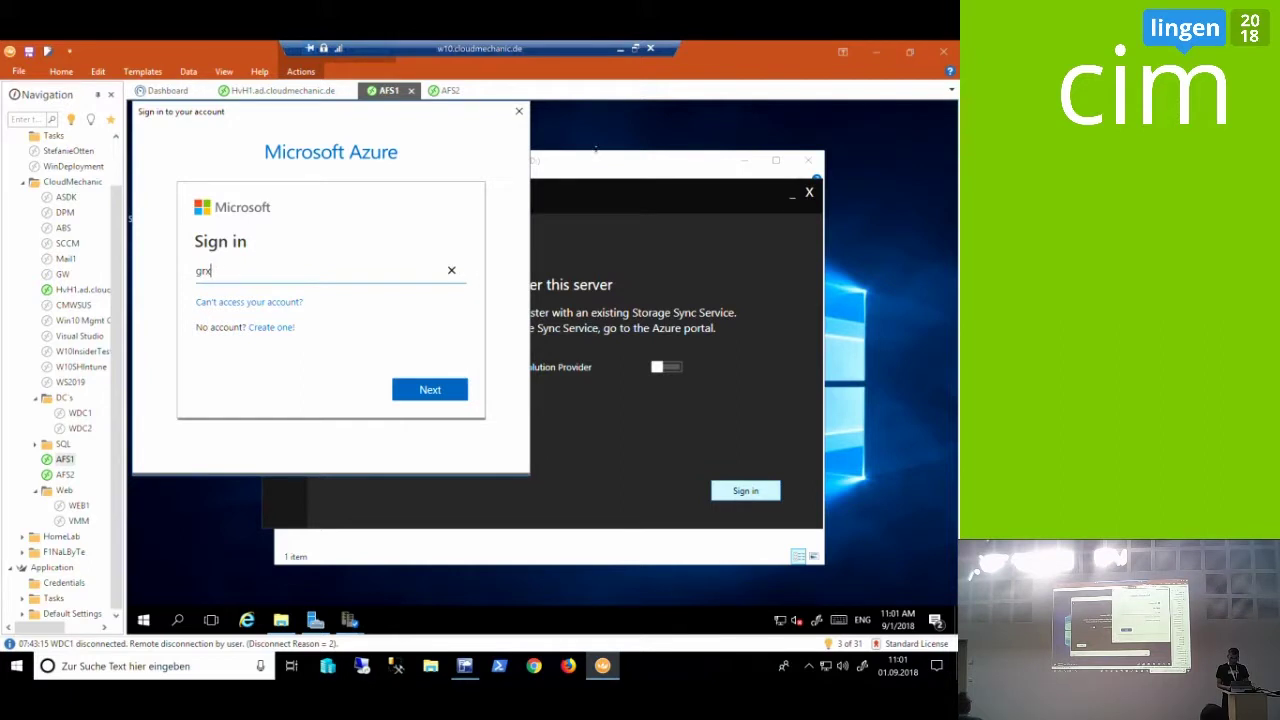
key("alt+Tab")
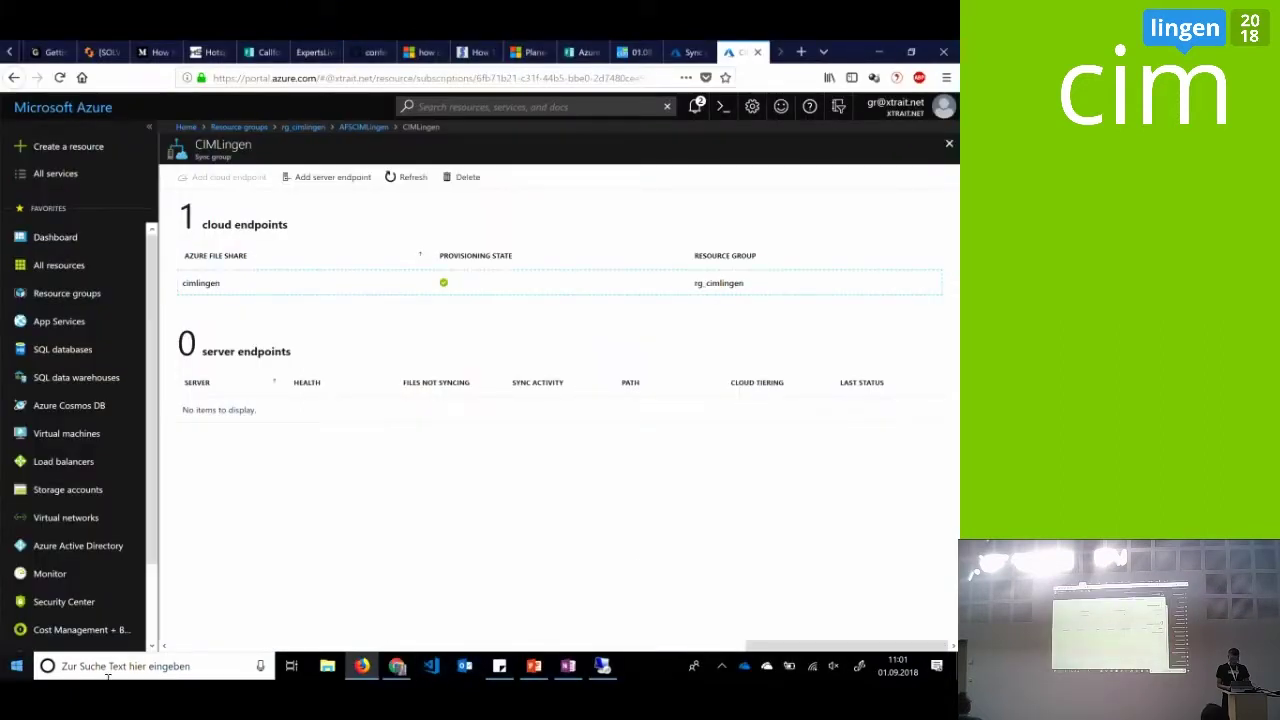
left_click(499, 666)
left_click(650, 559)
type("@")
key("shift+Left")
key("ctrl+c")
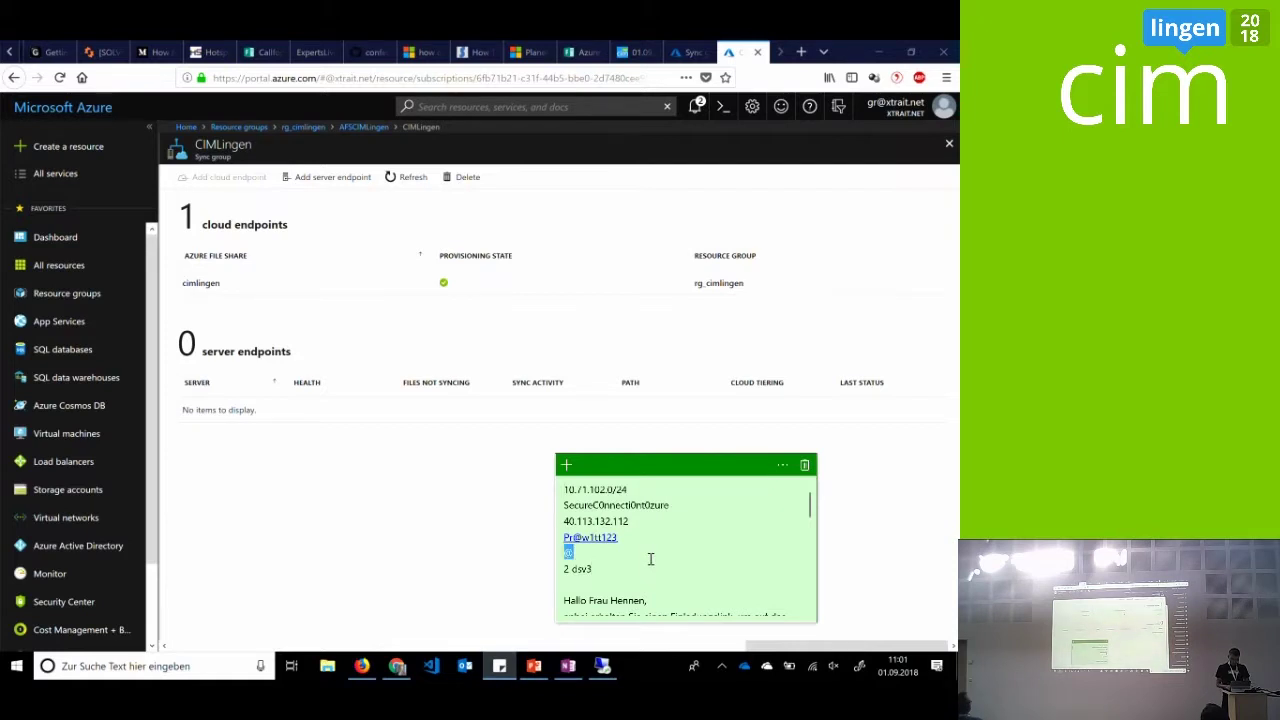
key("alt+Tab")
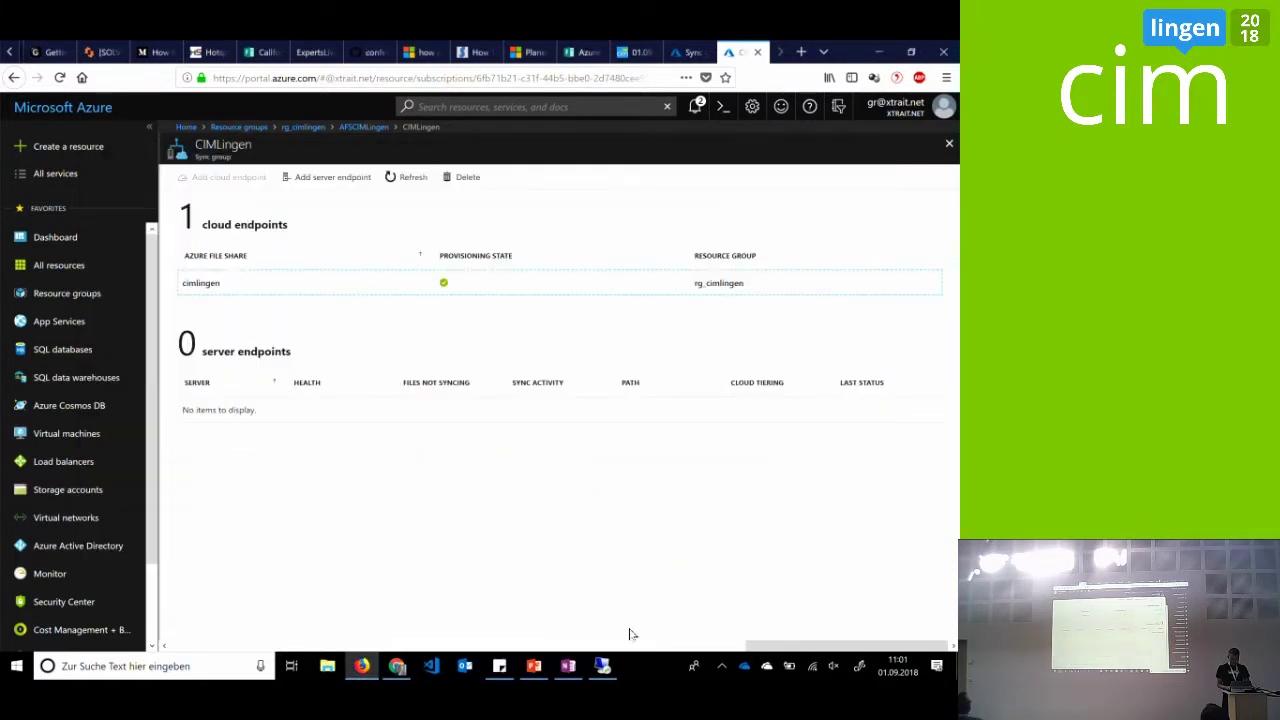
left_click(604, 666)
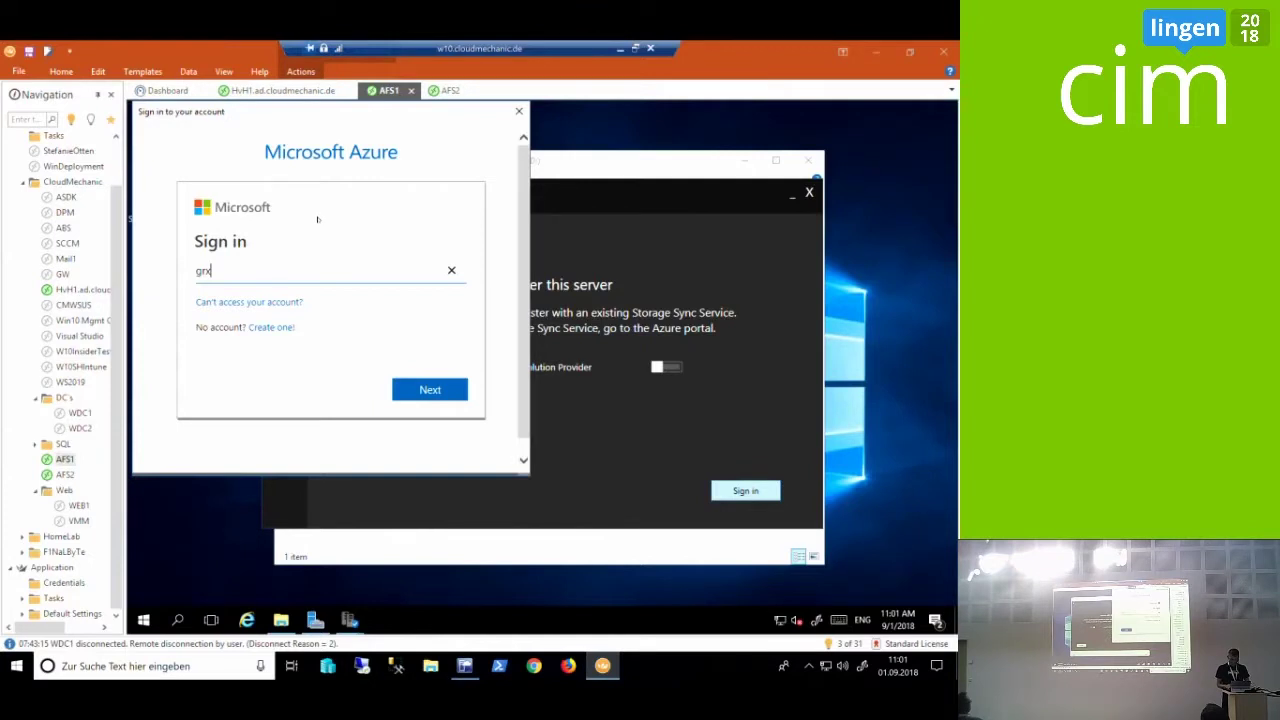
key("ctrl+v")
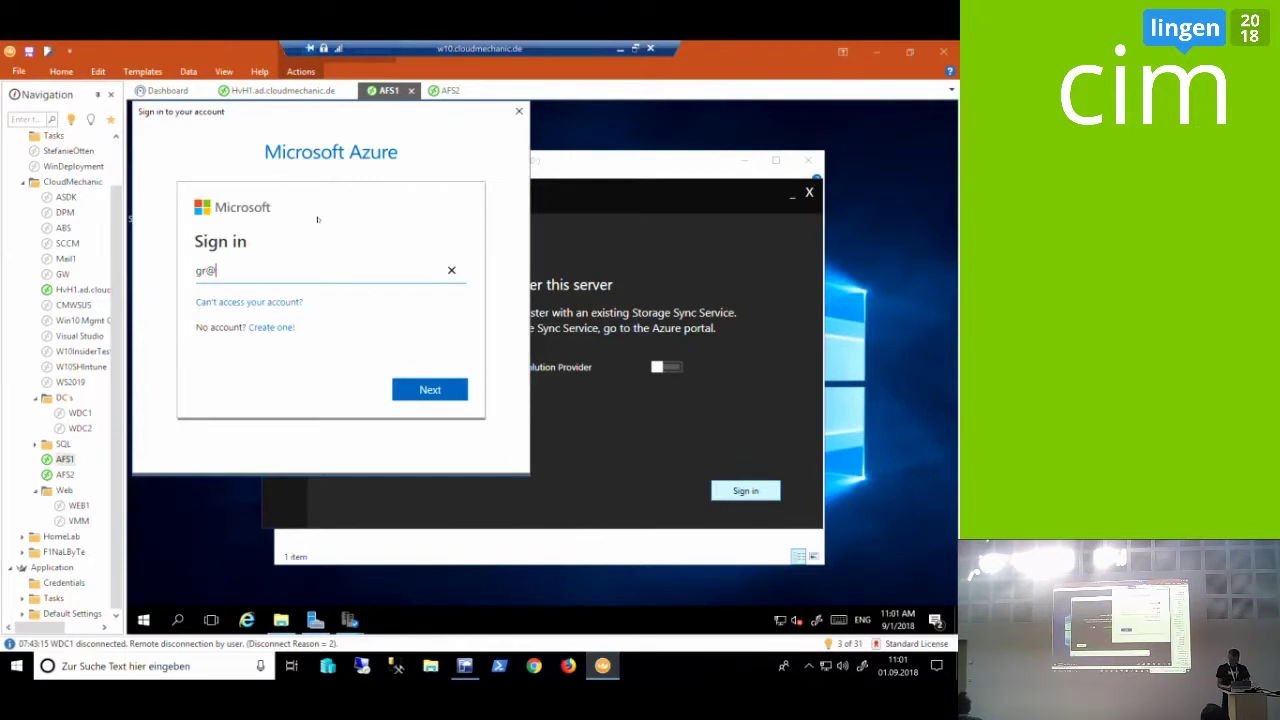
key("Return")
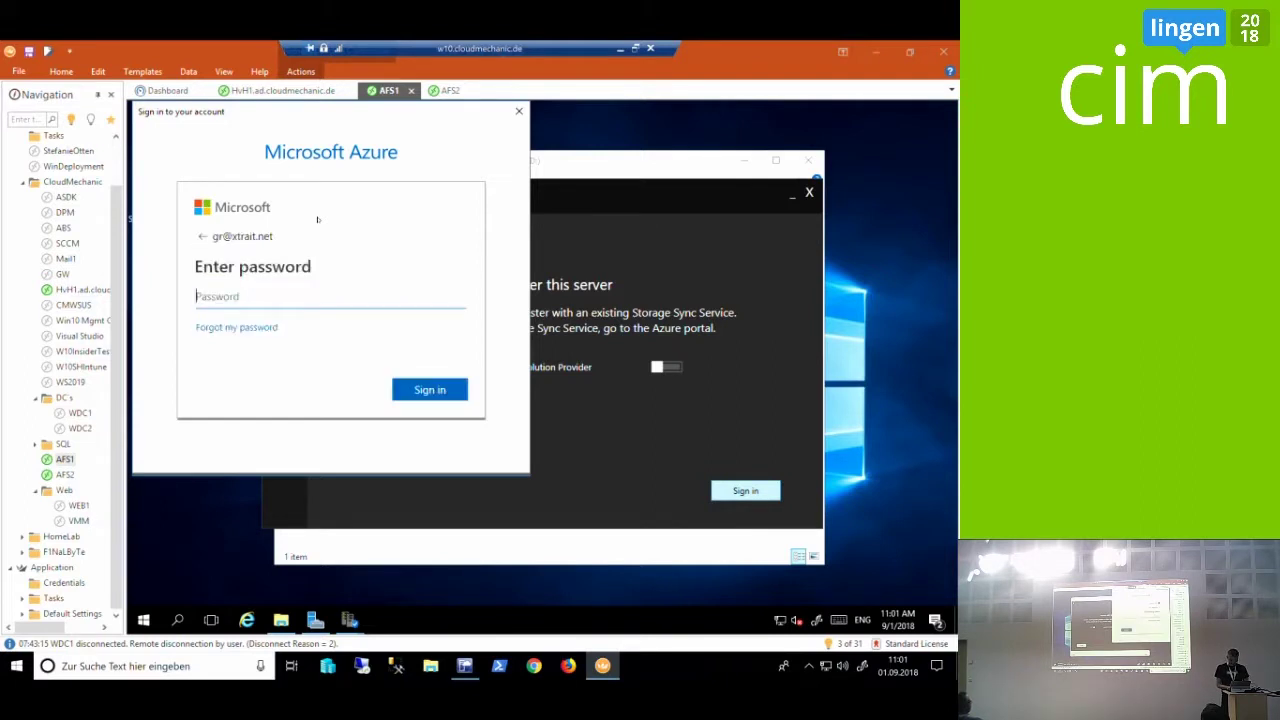
Enter the account password, retyping it until sign-in completes
type("••••••••")
key("Tab")
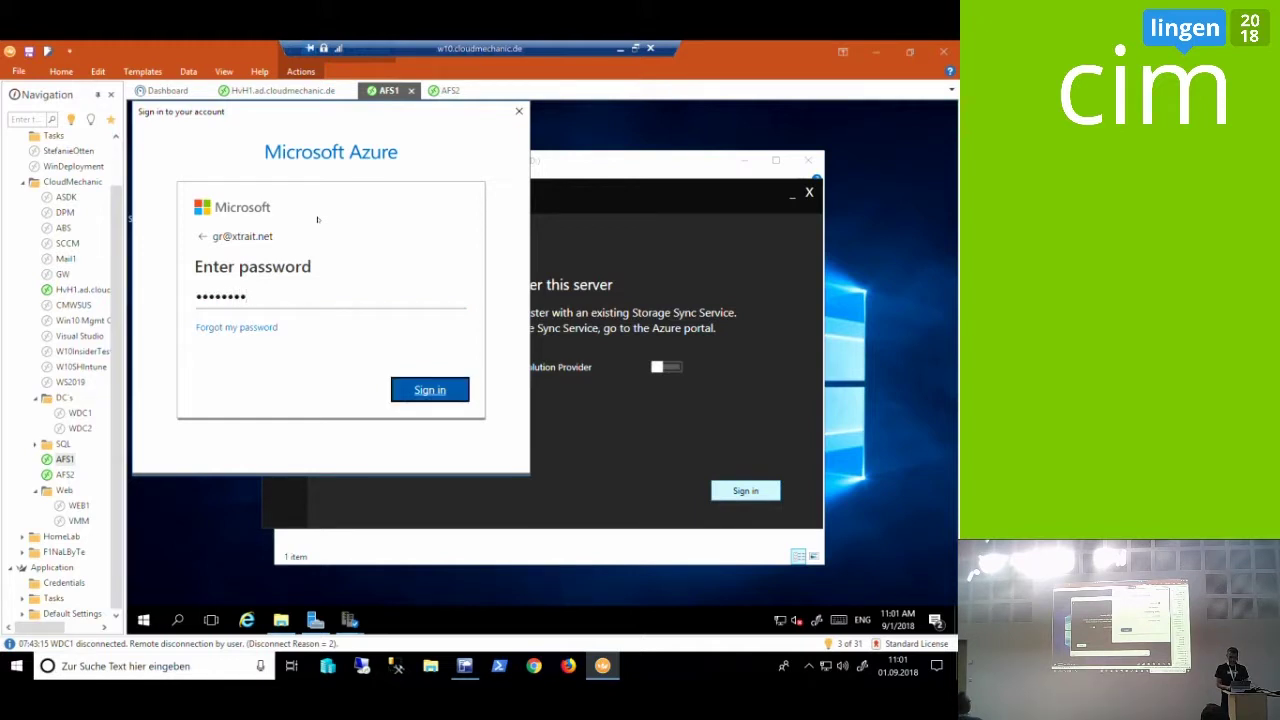
key("Return")
type("•••••")
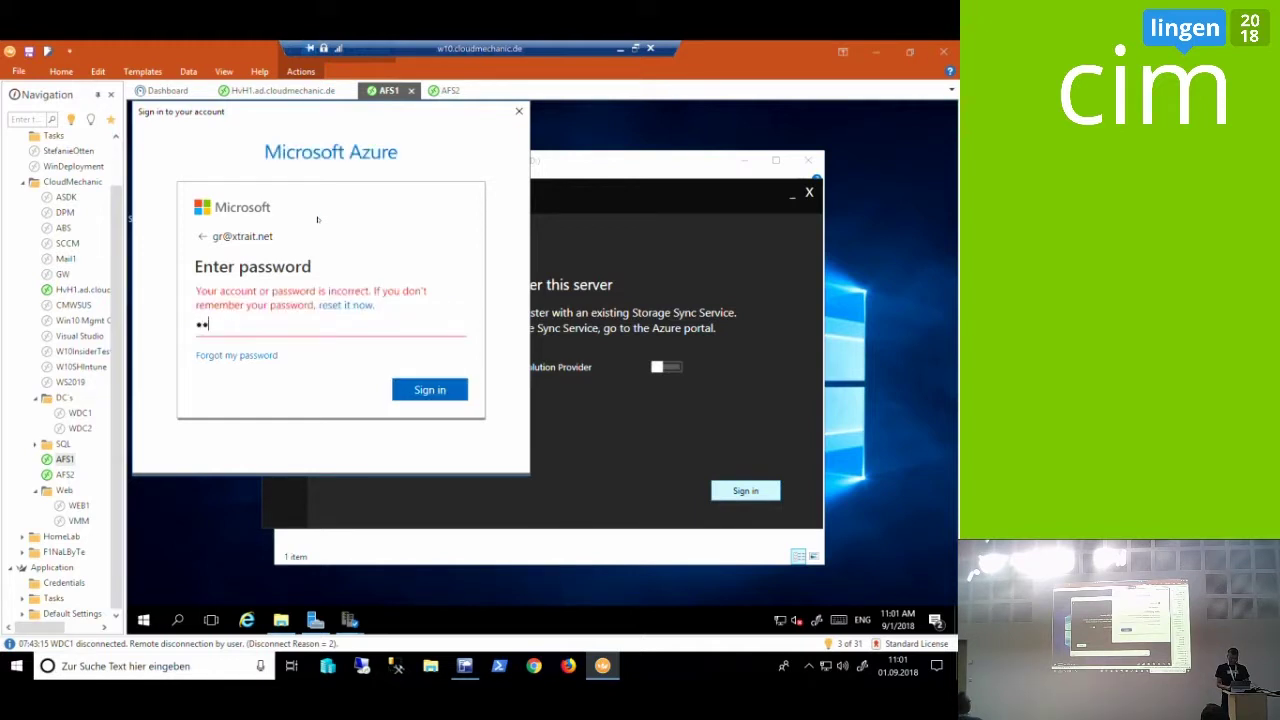
key("BackSpace")
key("BackSpace")
key("BackSpace")
key("BackSpace")
key("BackSpace")
type("••••••••••")
key("Return")
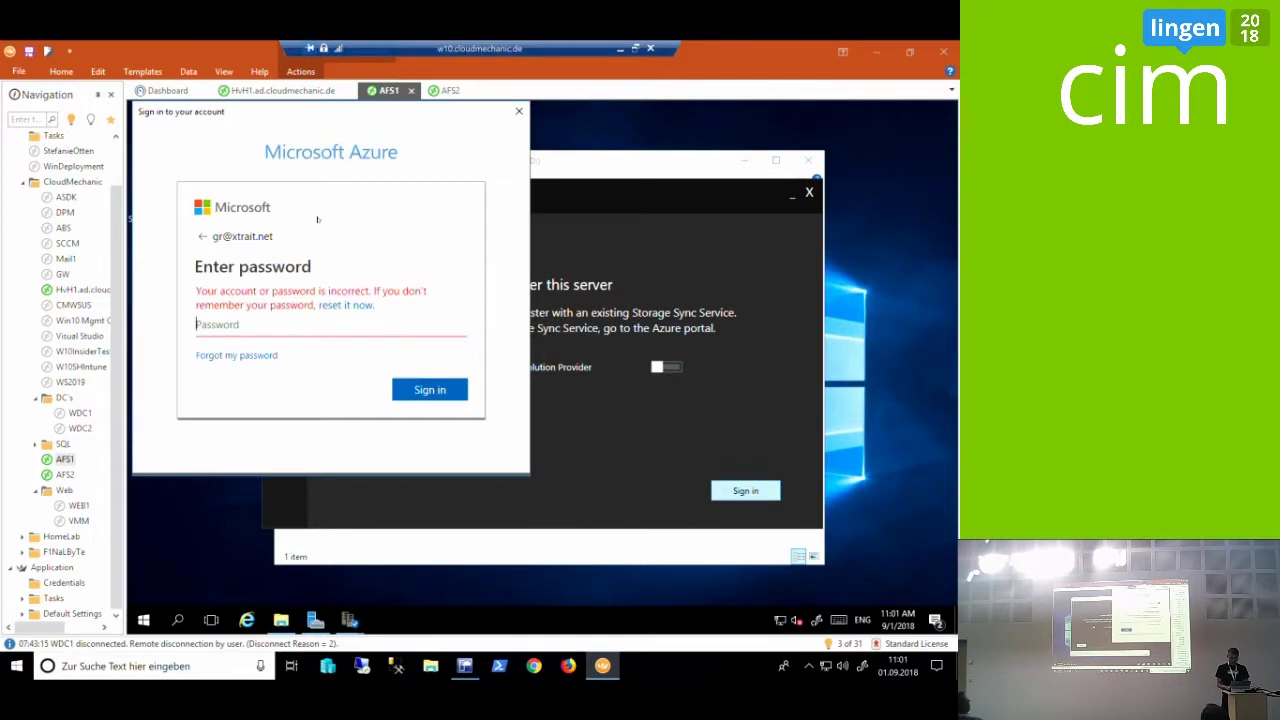
type("••••••••")
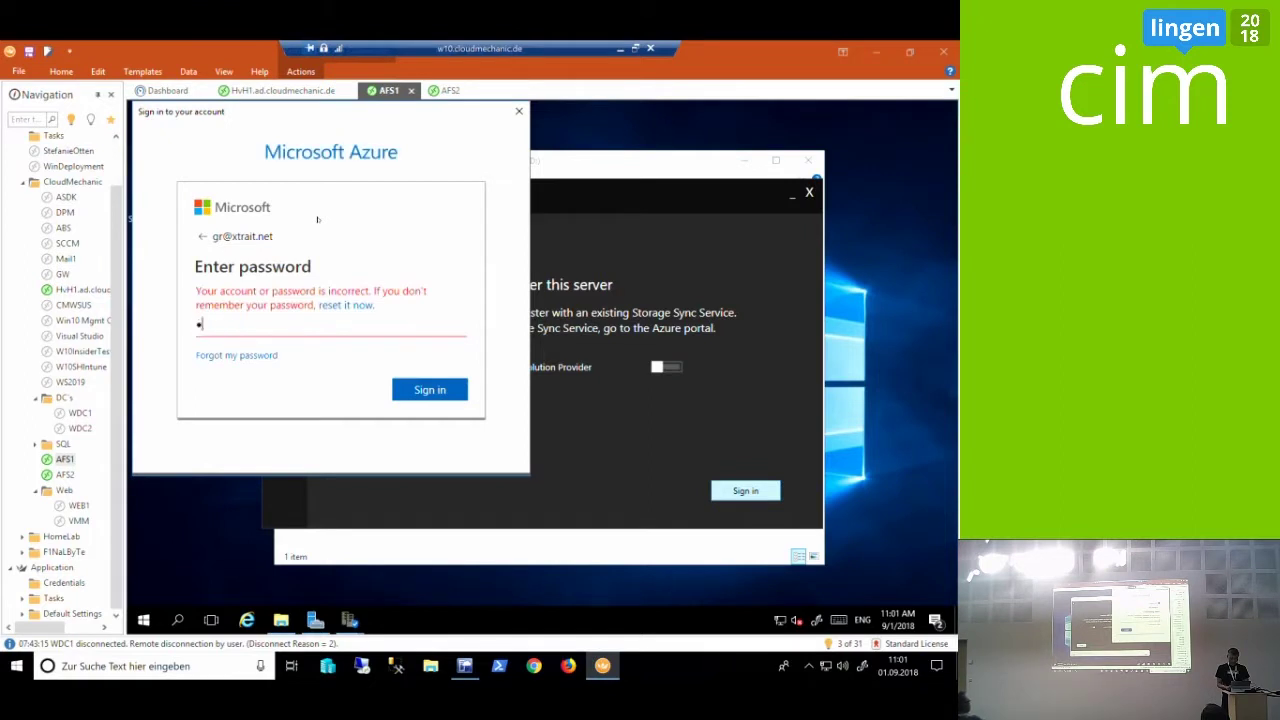
type("••")
key("Return")
type("••••••••")
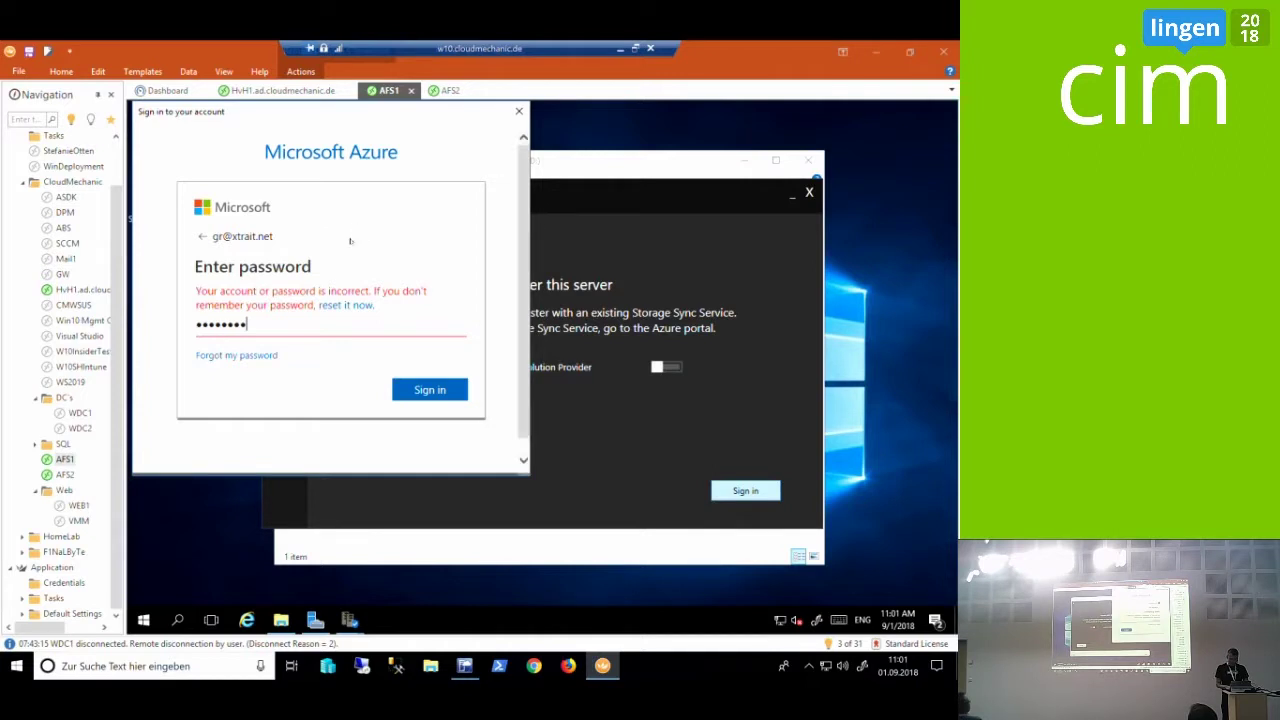
double_click(378, 333)
type("•••••••••")
key("Return")
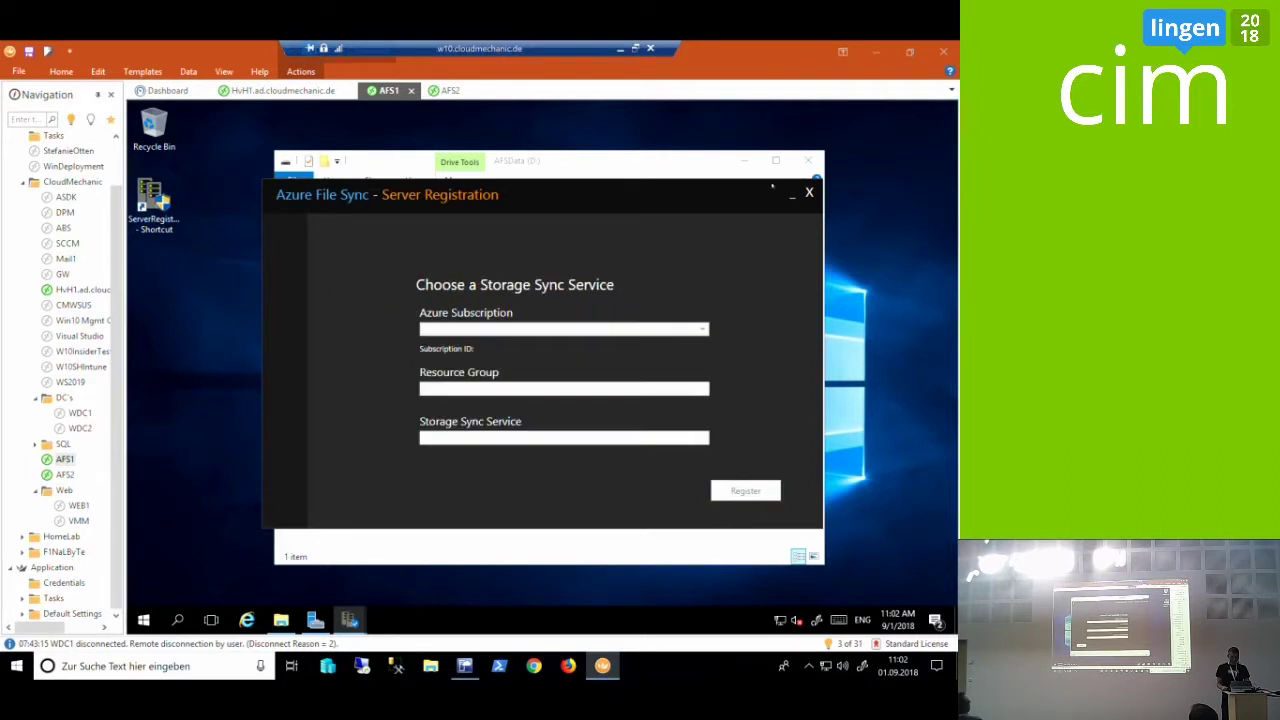
Choose the Enterprise subscription, resource group rg_cimlingen and Storage Sync Service AFSCIMLingen
left_click(741, 160)
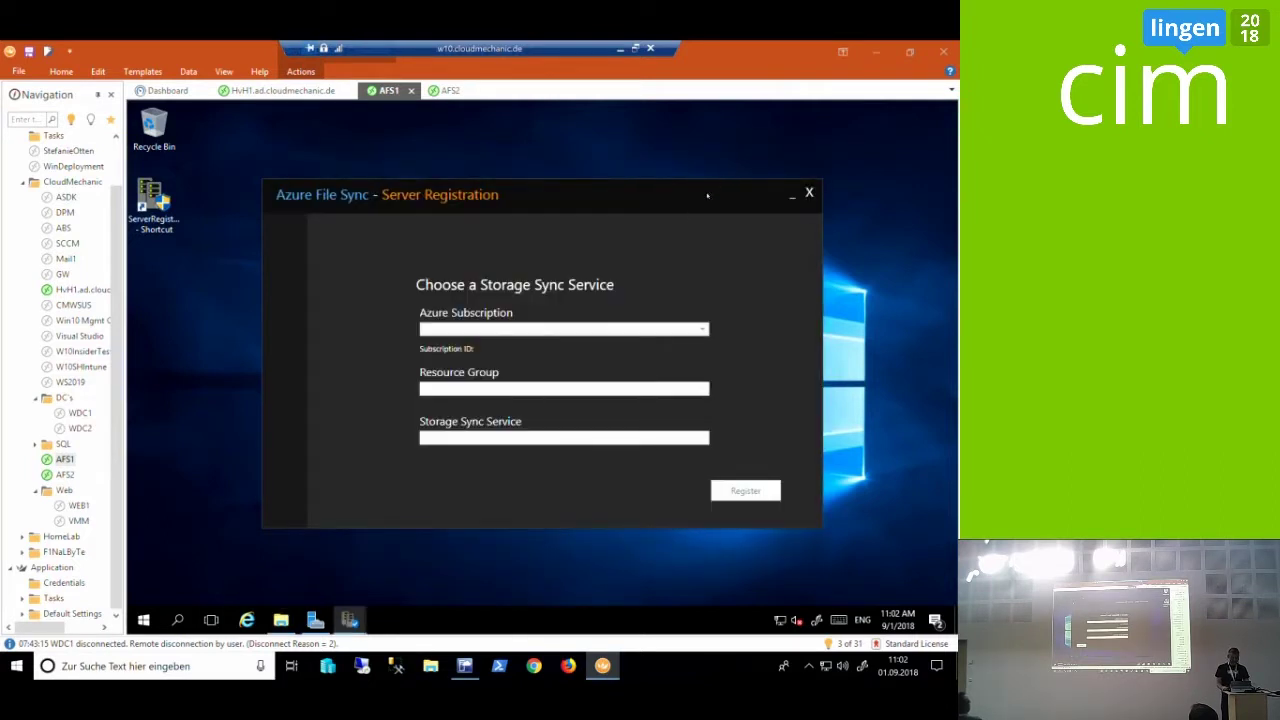
left_click(680, 328)
left_click(669, 340)
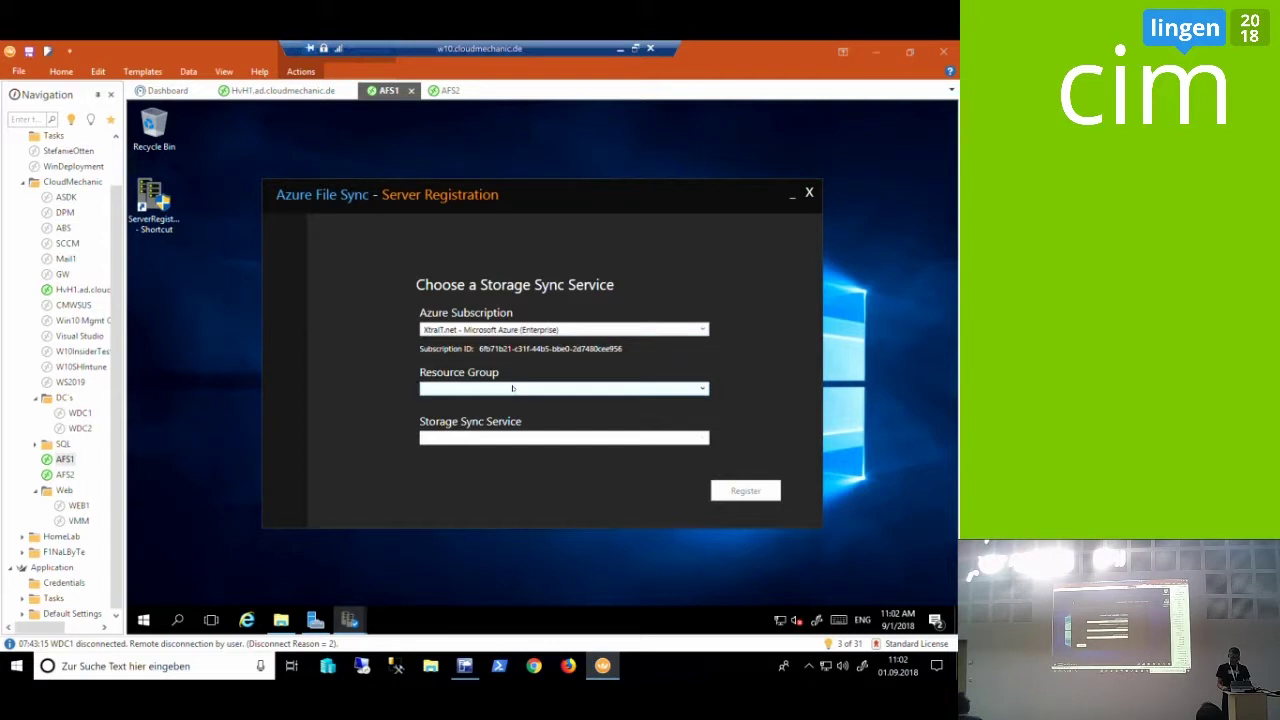
left_click(512, 388)
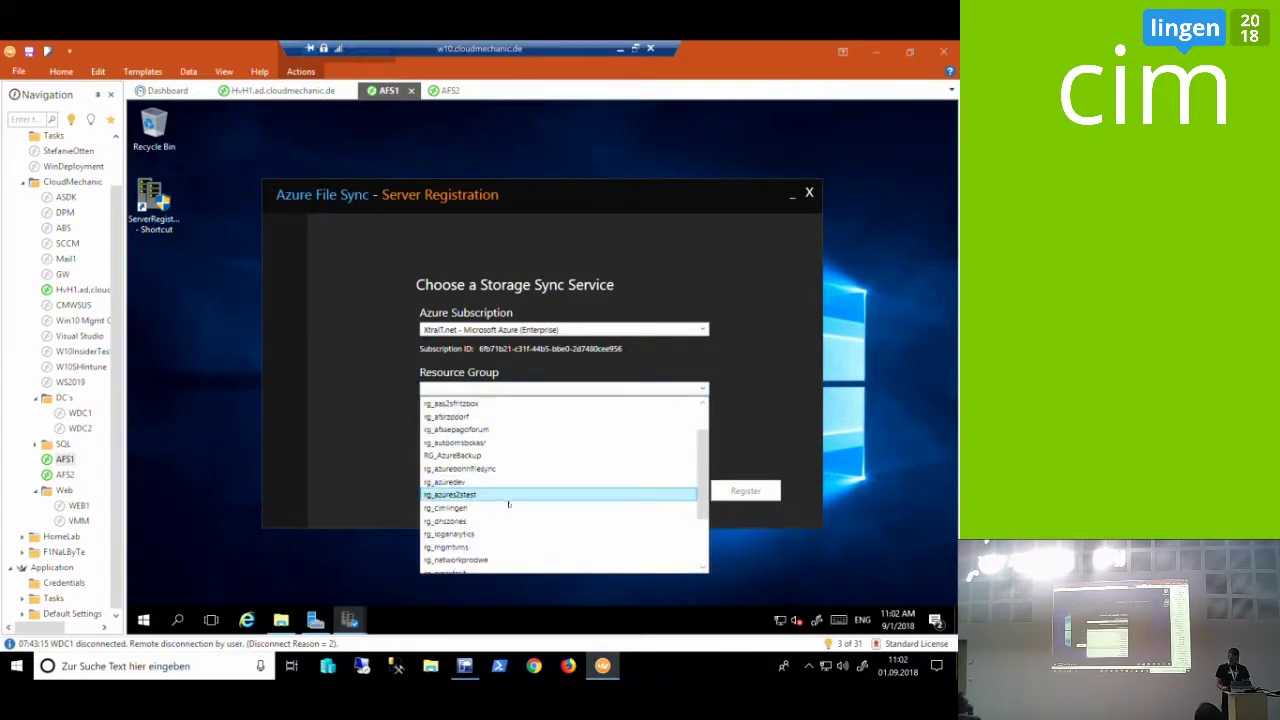
left_click(508, 508)
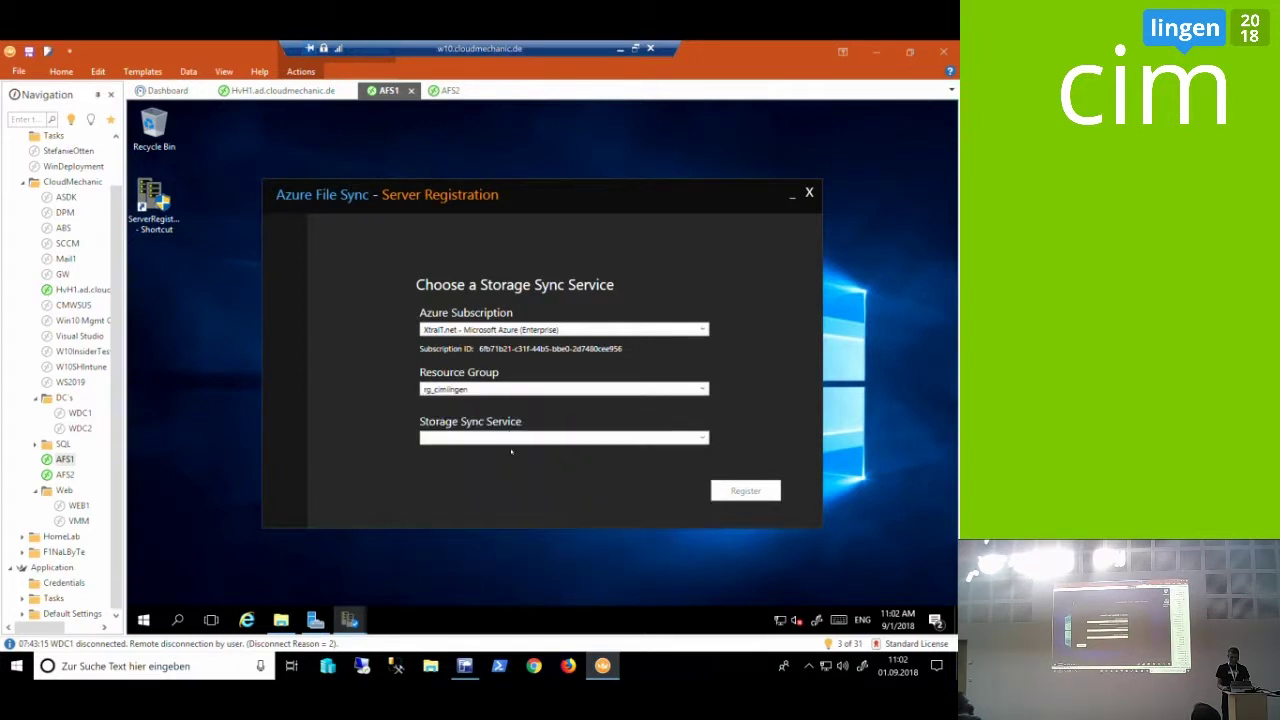
left_click(510, 436)
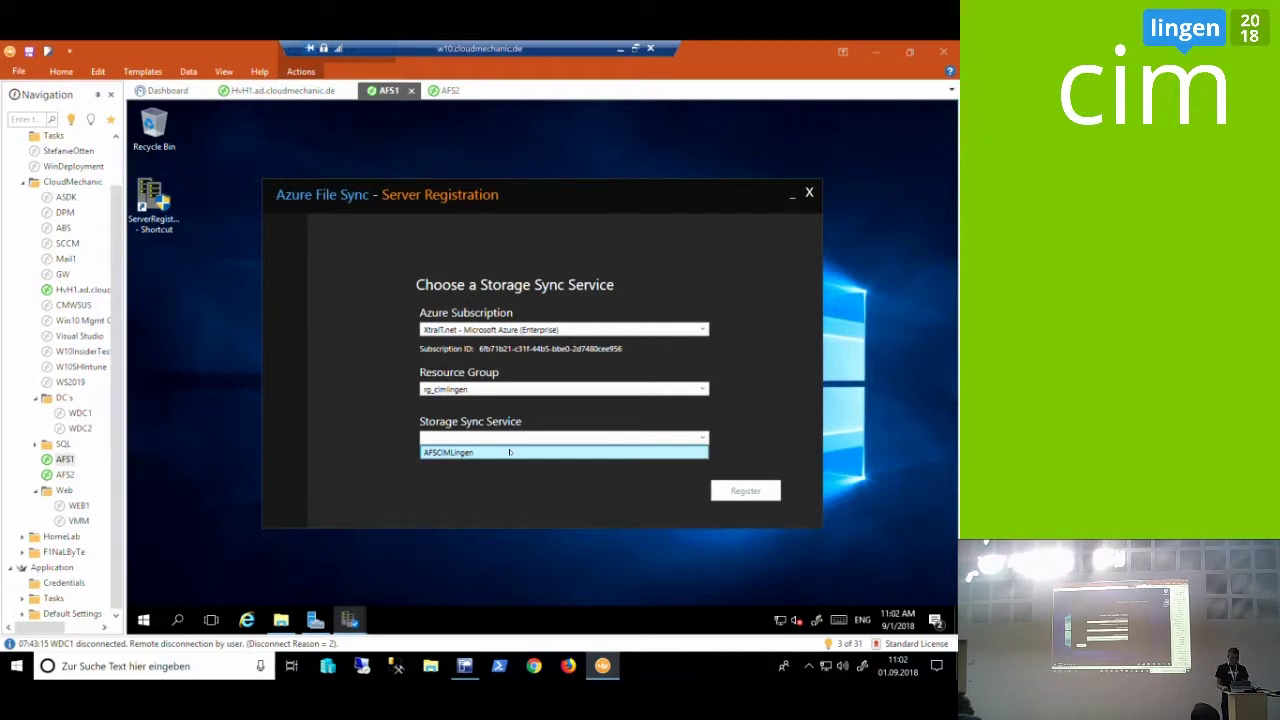
left_click(510, 453)
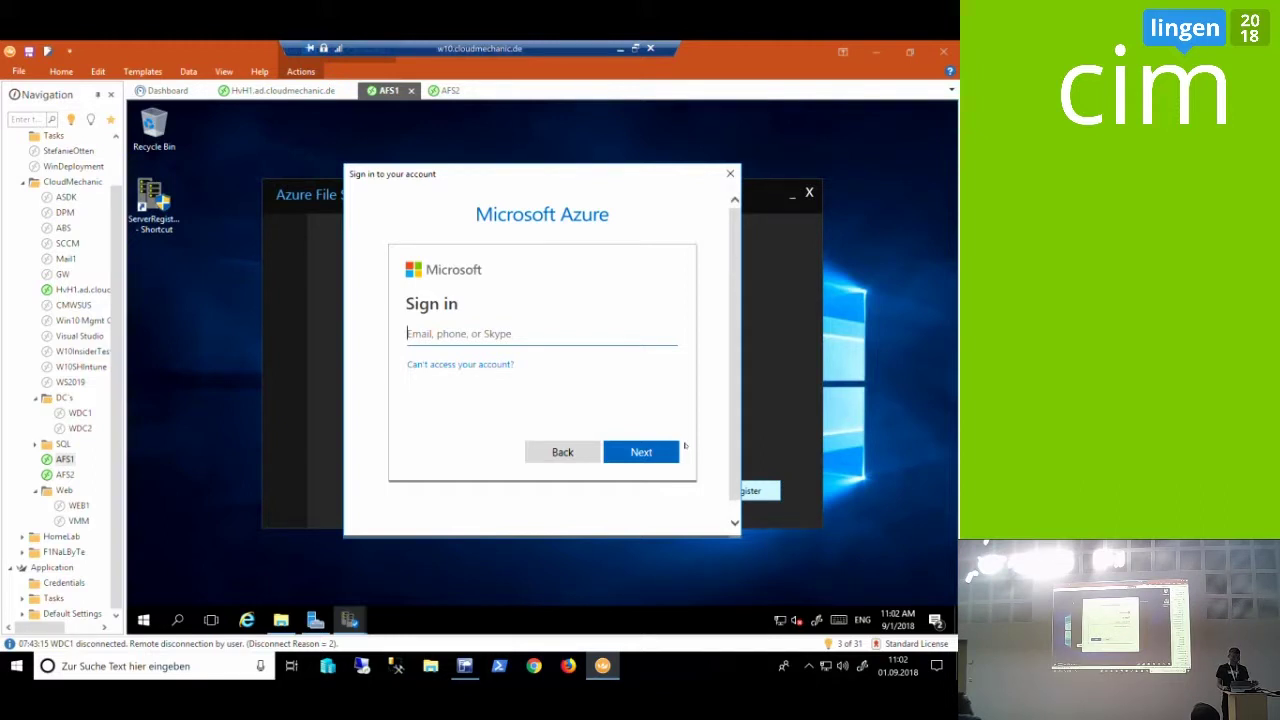
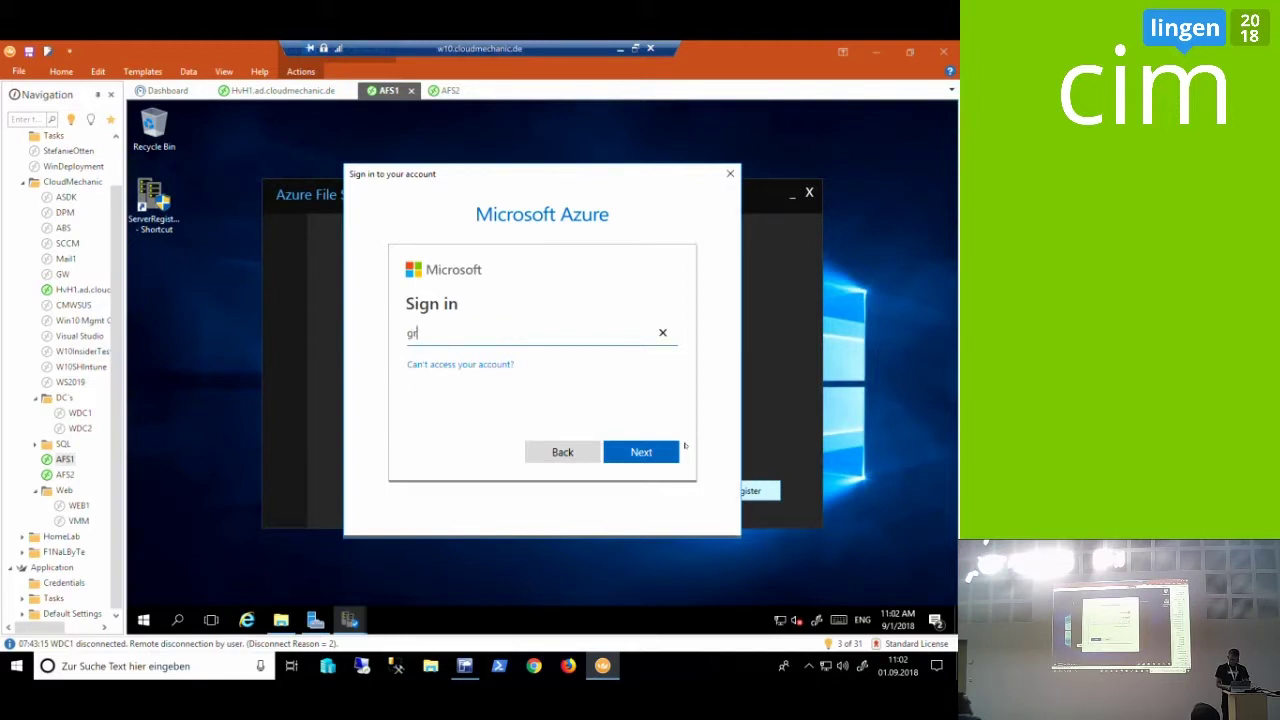
Sign in again with the account e-mail and password, then switch to the Azure portal
key("Return")
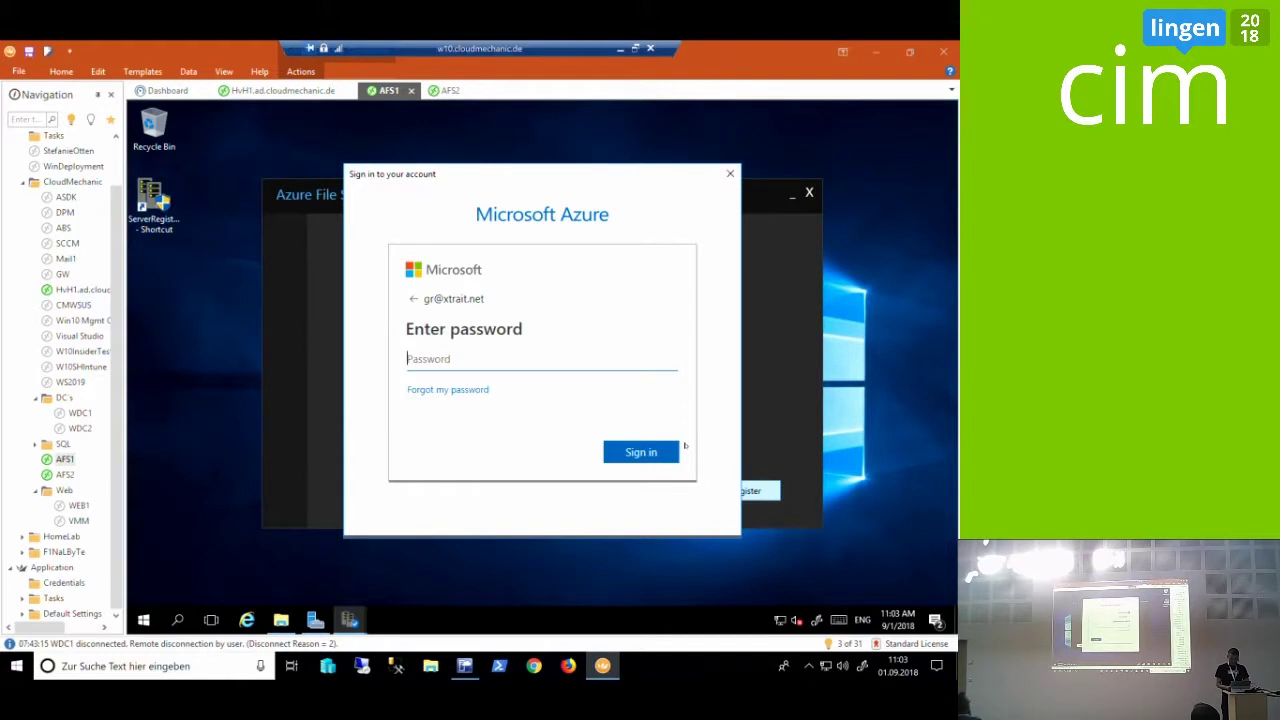
type("•••••••••")
left_click(670, 450)
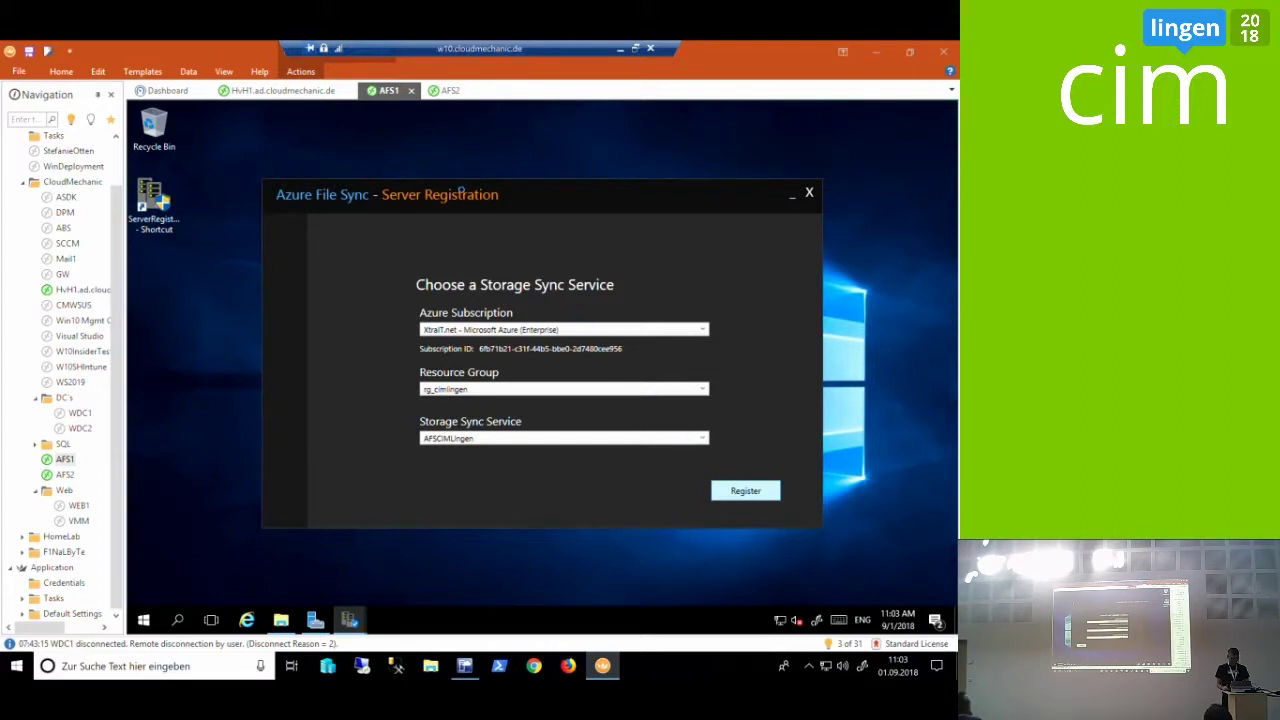
key("alt+Tab")
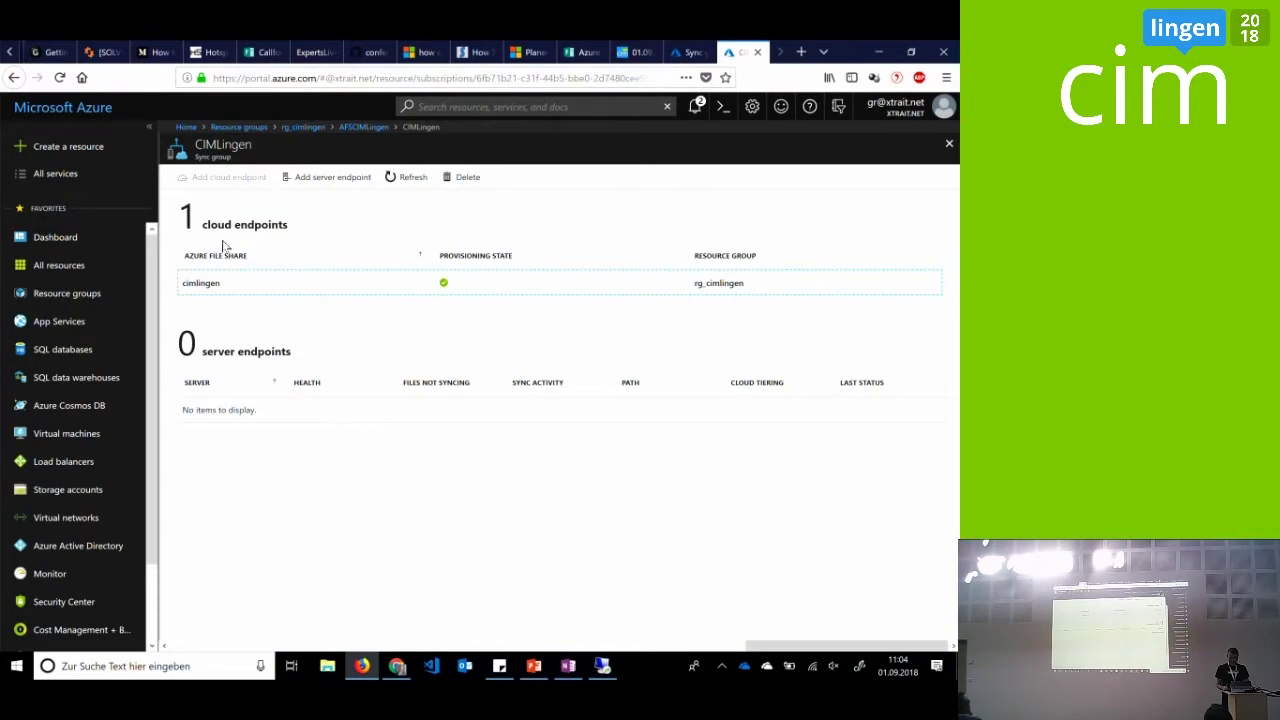
Check AFSCIMLingen's Registered servers, acknowledge the successful registration, and close the registration window
left_click(356, 129)
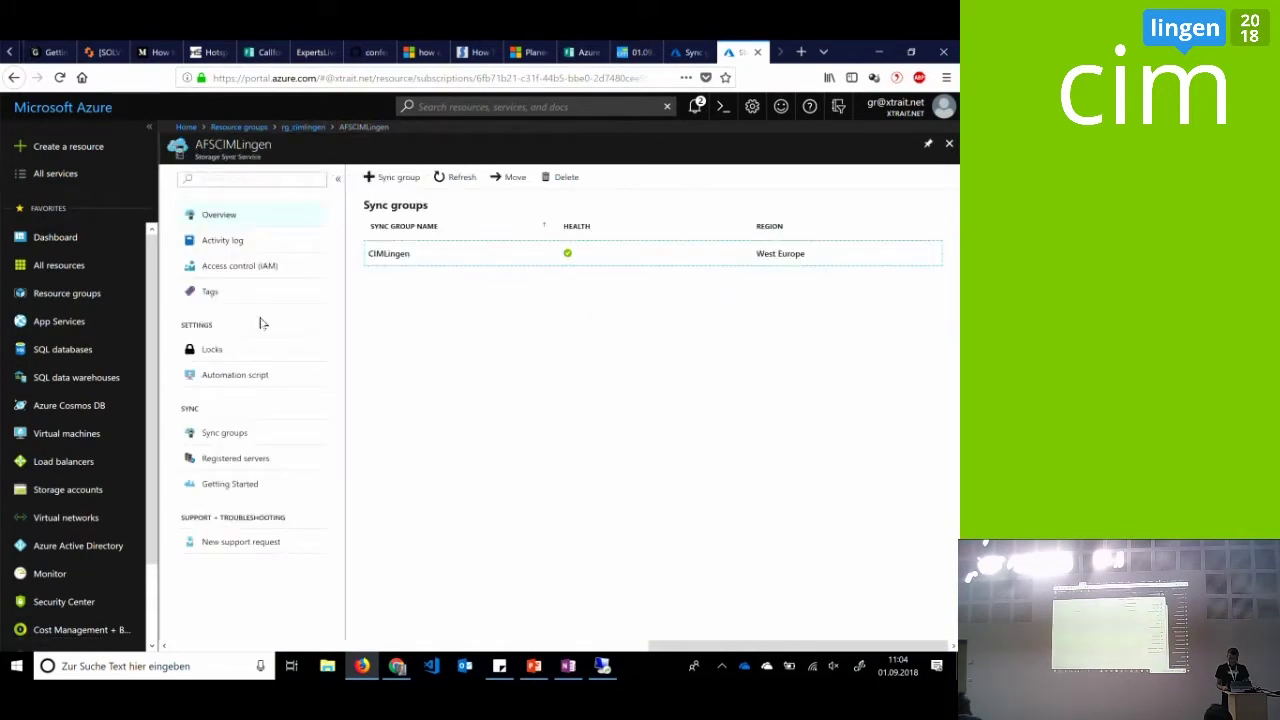
left_click(263, 458)
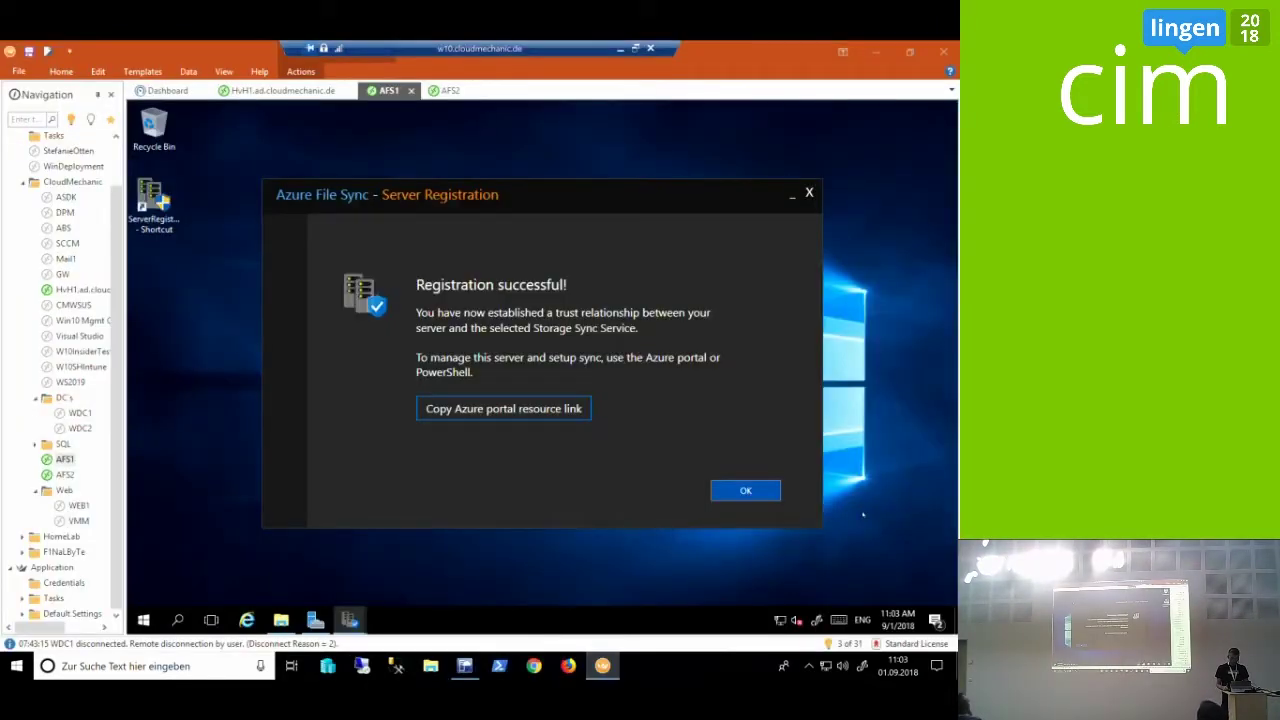
left_click(756, 494)
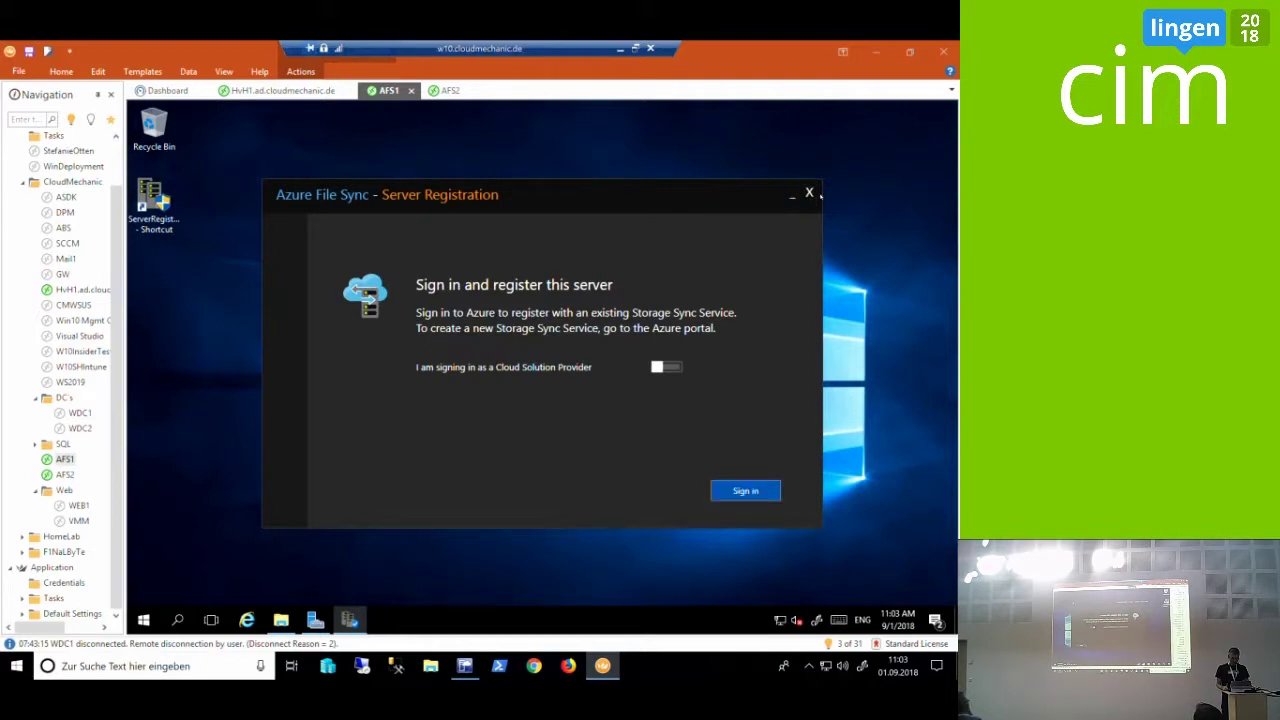
left_click(810, 193)
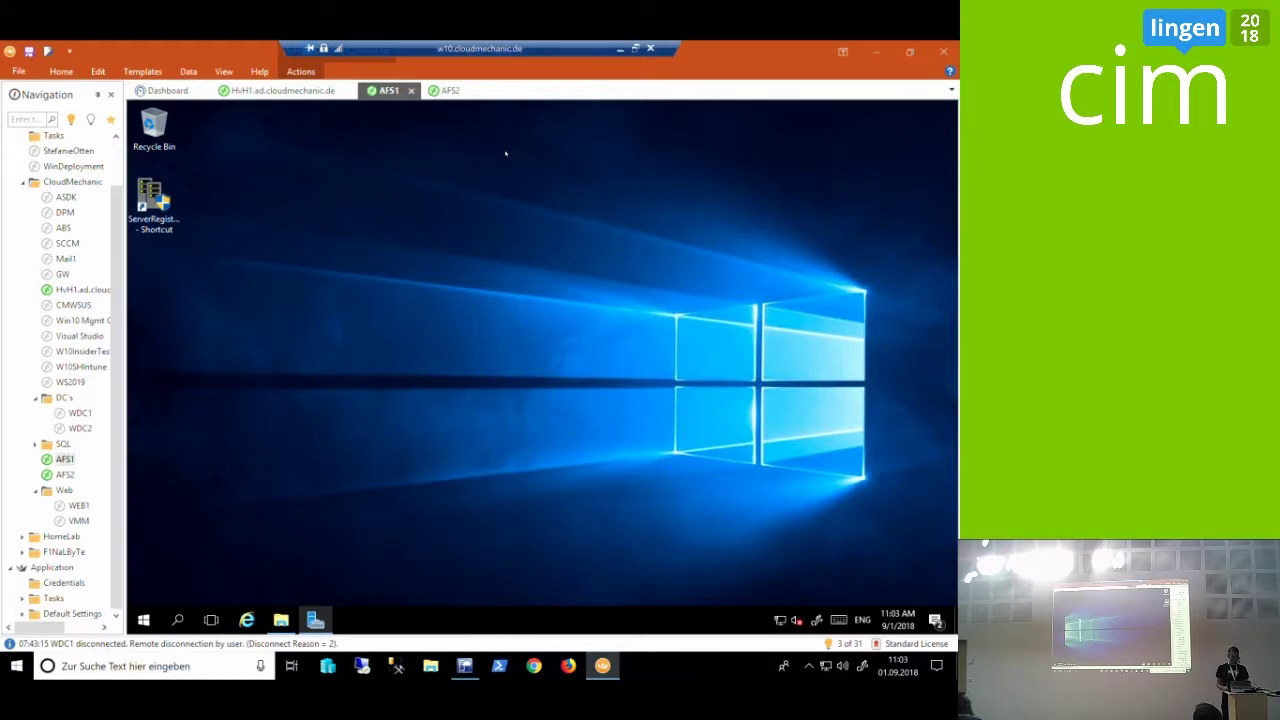
Return to the portal and start a new server endpoint in the CIMLingen sync group
left_click(620, 48)
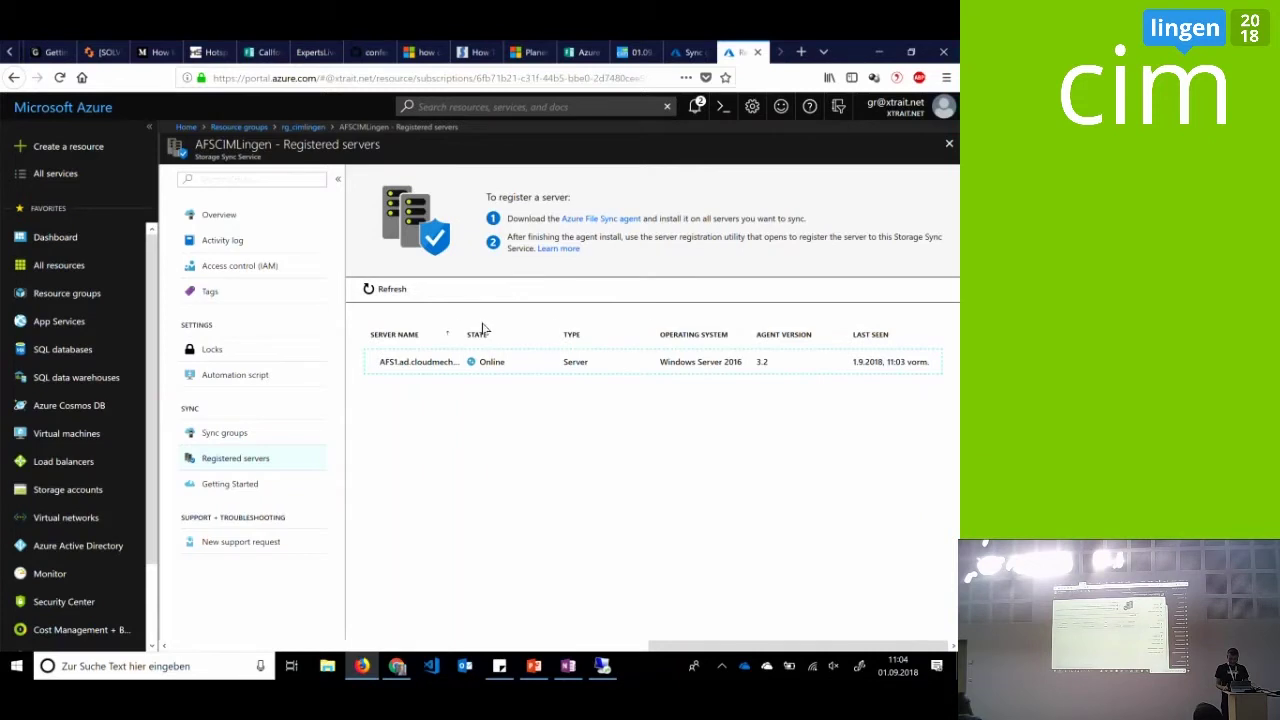
left_click(312, 436)
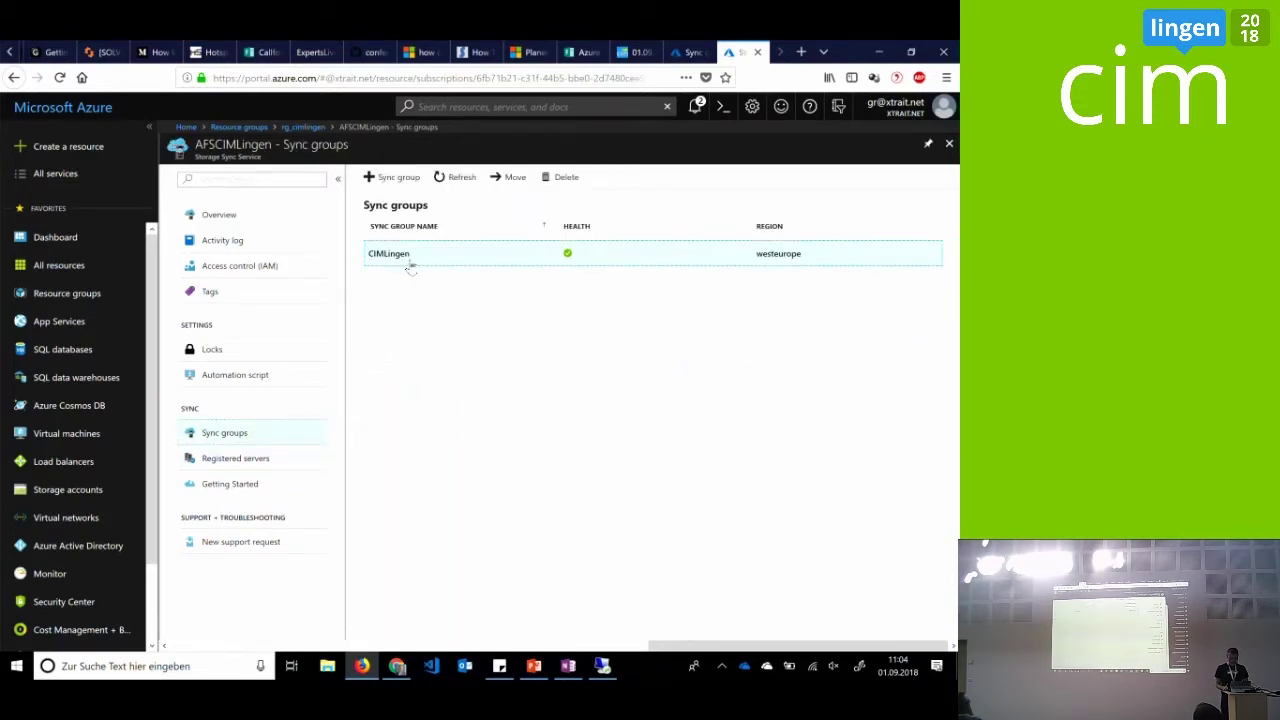
left_click(410, 258)
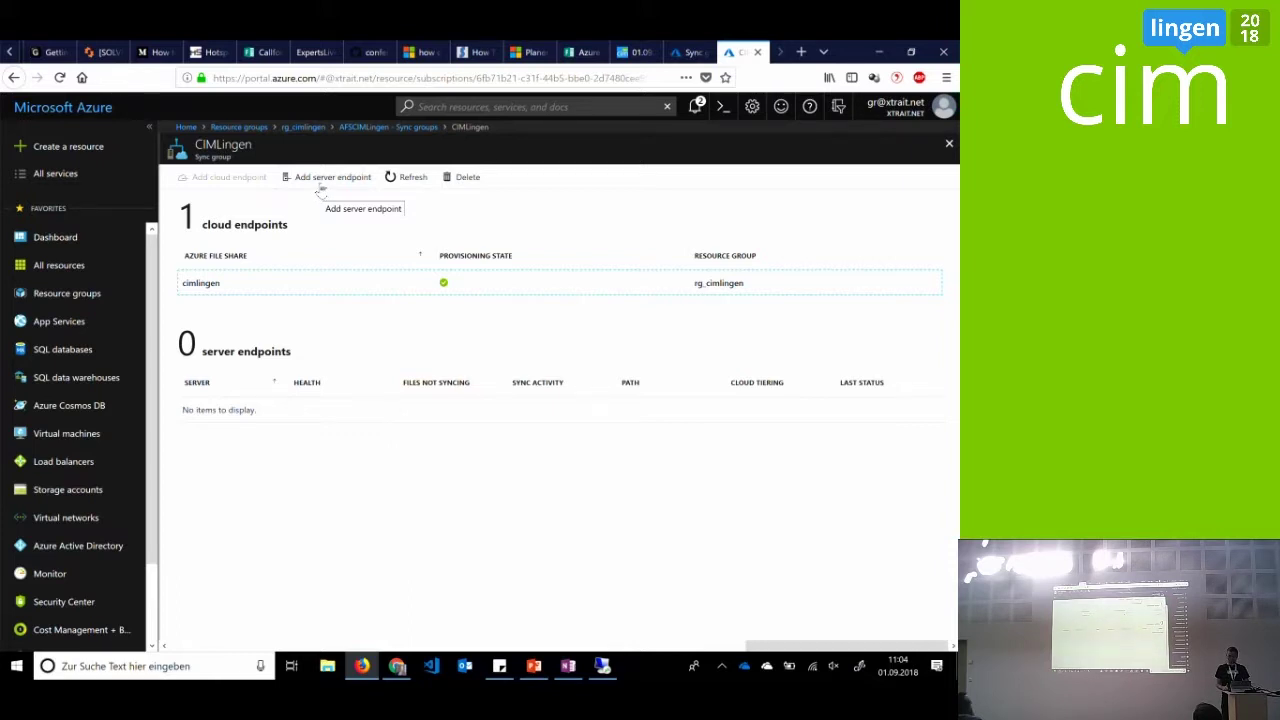
left_click(320, 188)
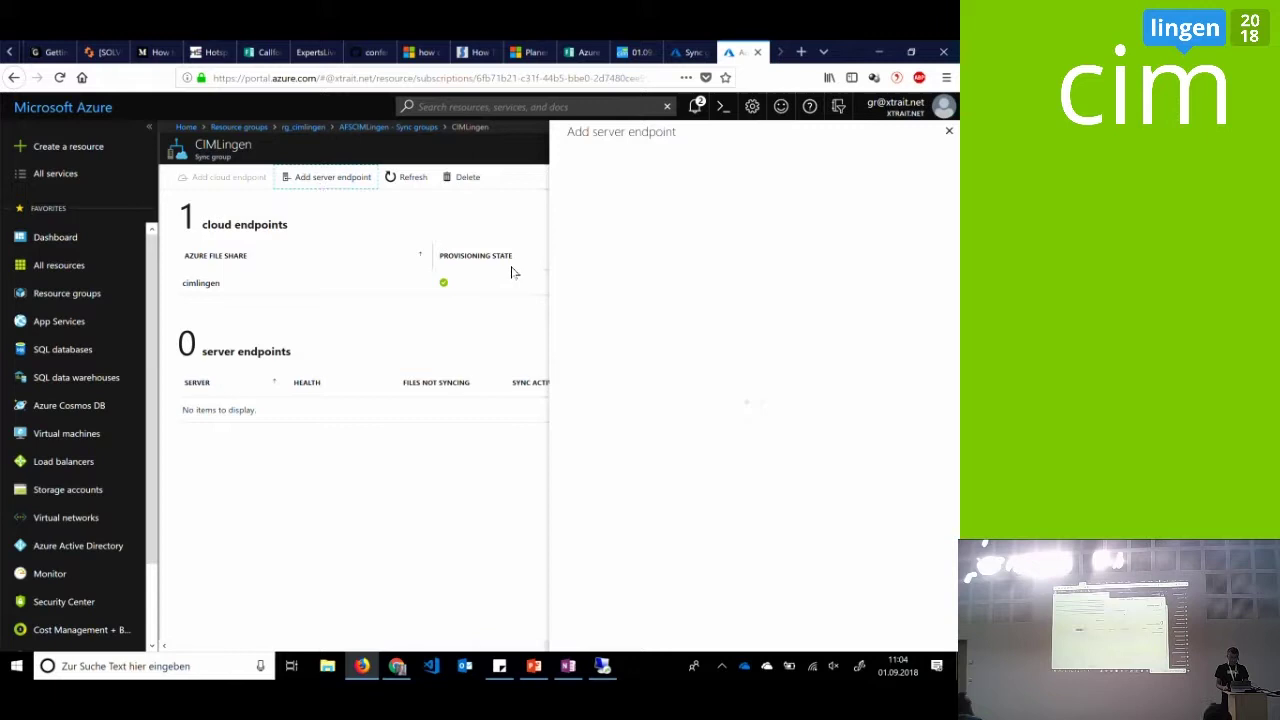
Choose AFS1.ad.cloudmechanic.de as server, enter path C:\windows, and select the path text
left_click(740, 318)
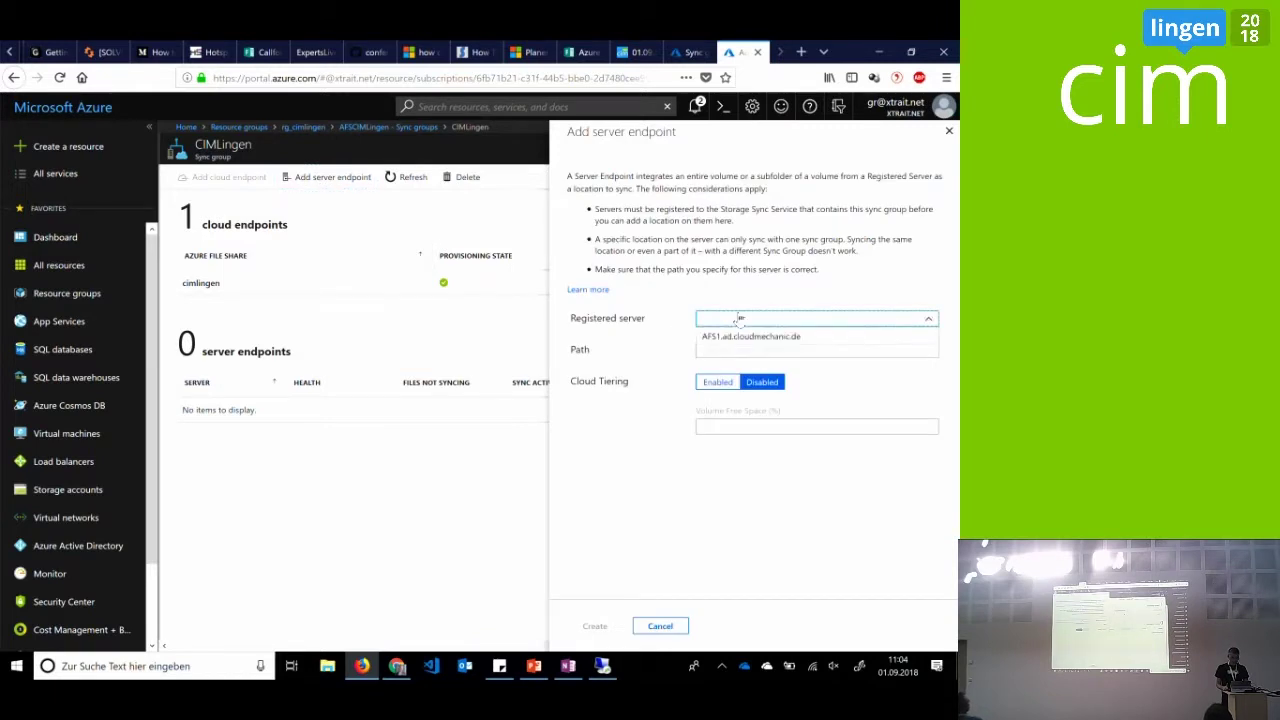
left_click(743, 337)
left_click(745, 350)
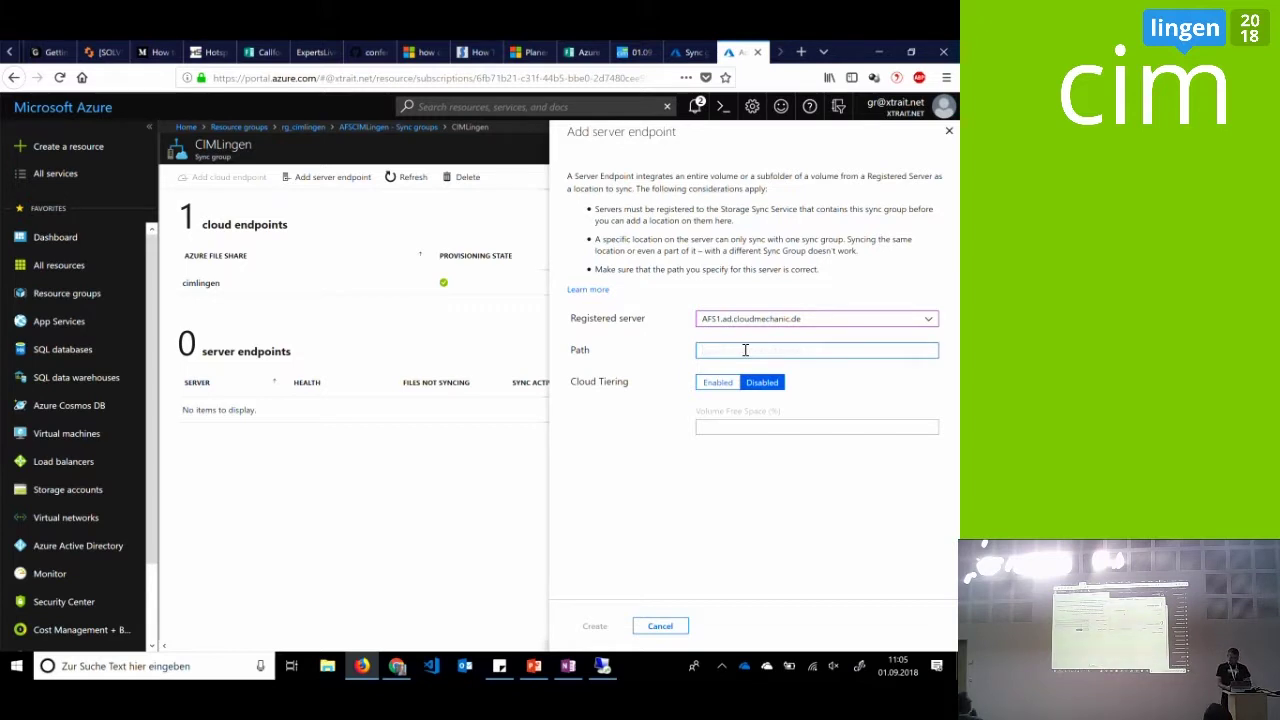
type("\\windows")
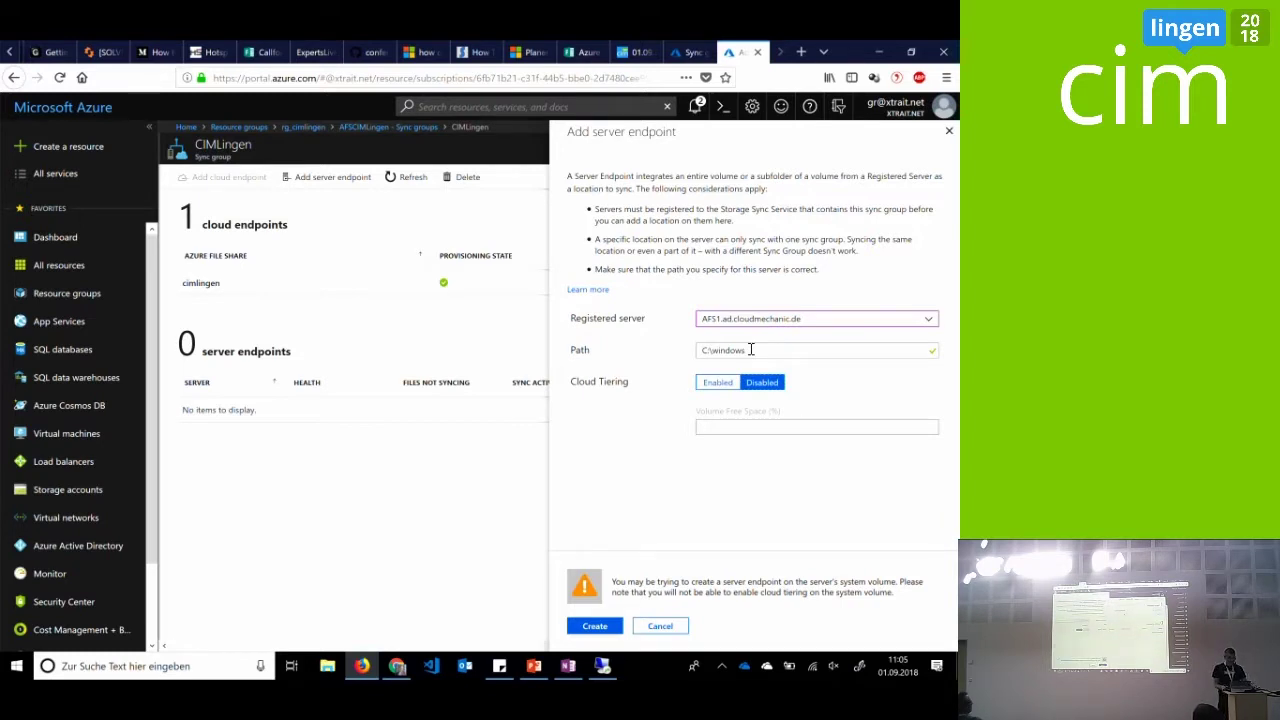
double_click(748, 346)
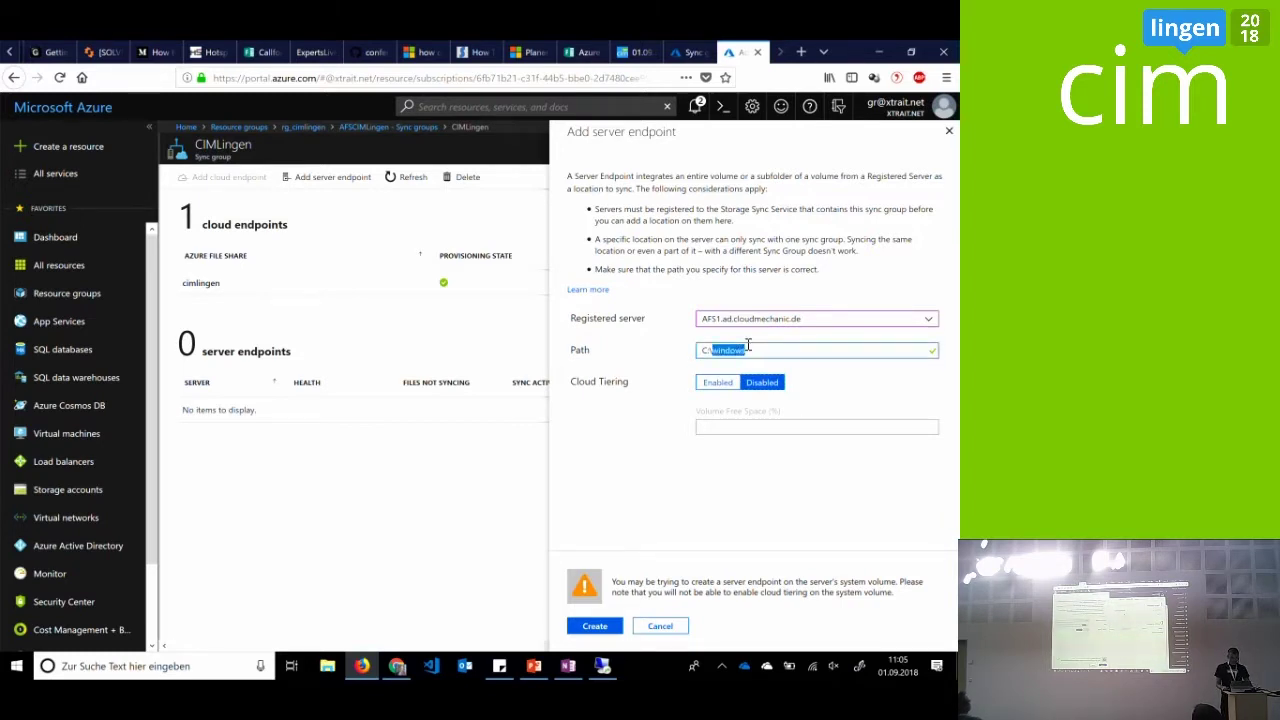
left_click_drag(752, 350, 674, 346)
Copy the D:\CIMLingen folder path on AFS1, then view AFS2's empty AFSData (D:) drive
left_click(602, 666)
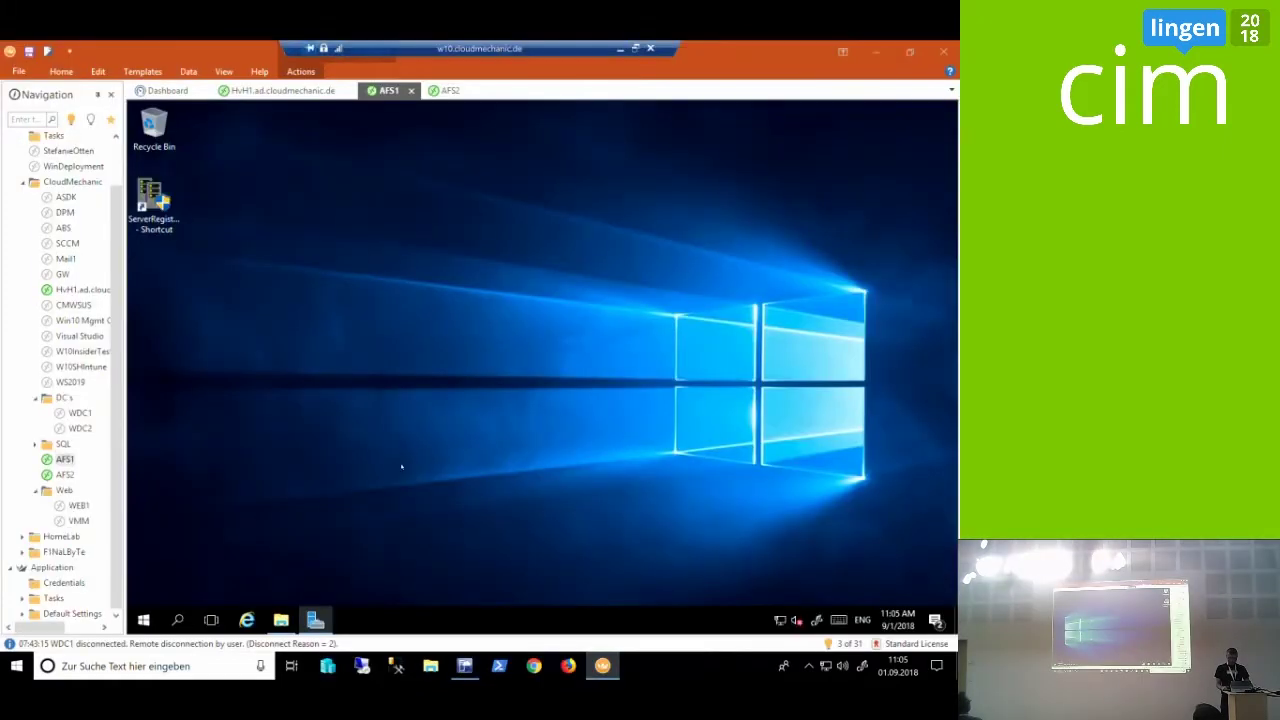
left_click(281, 620)
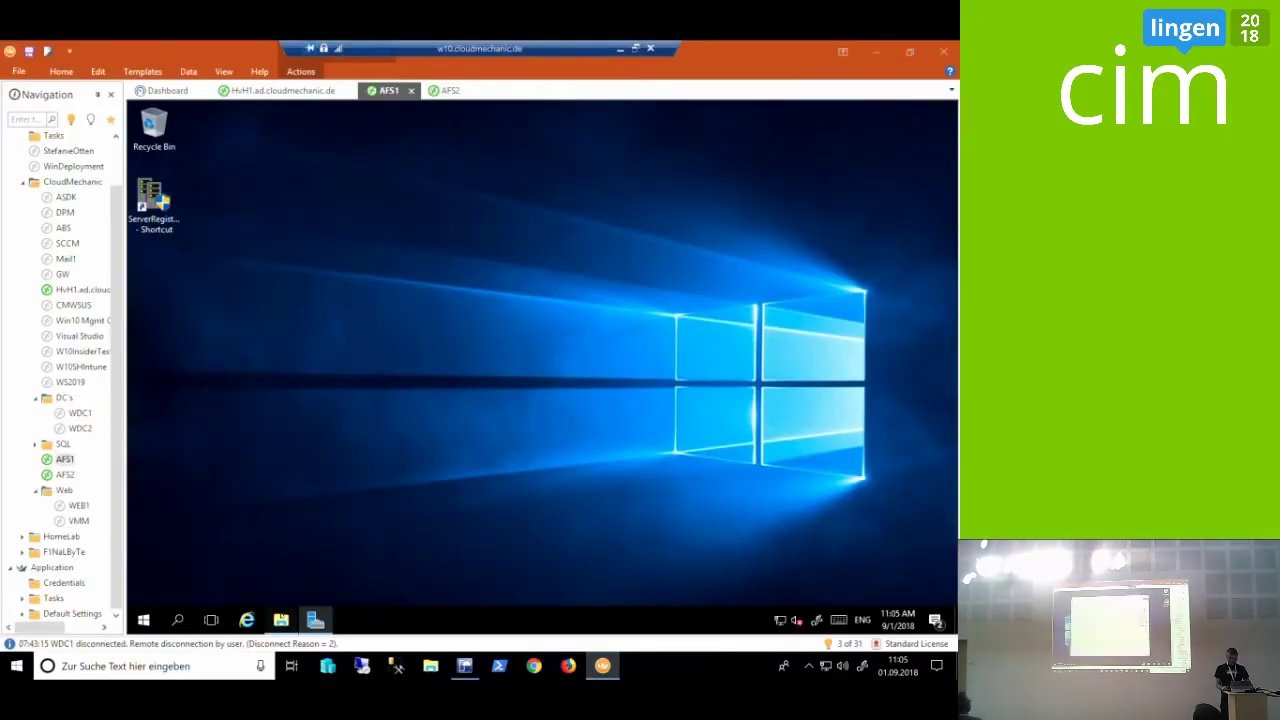
left_click(358, 338)
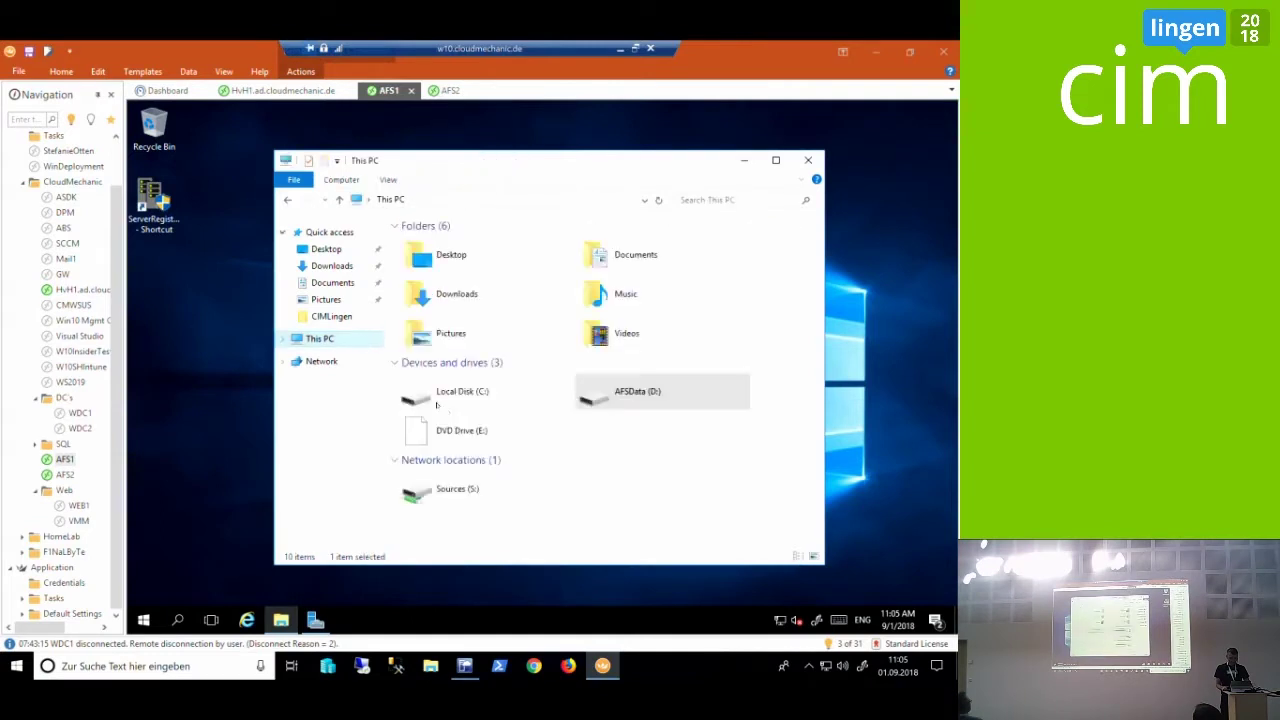
double_click(592, 398)
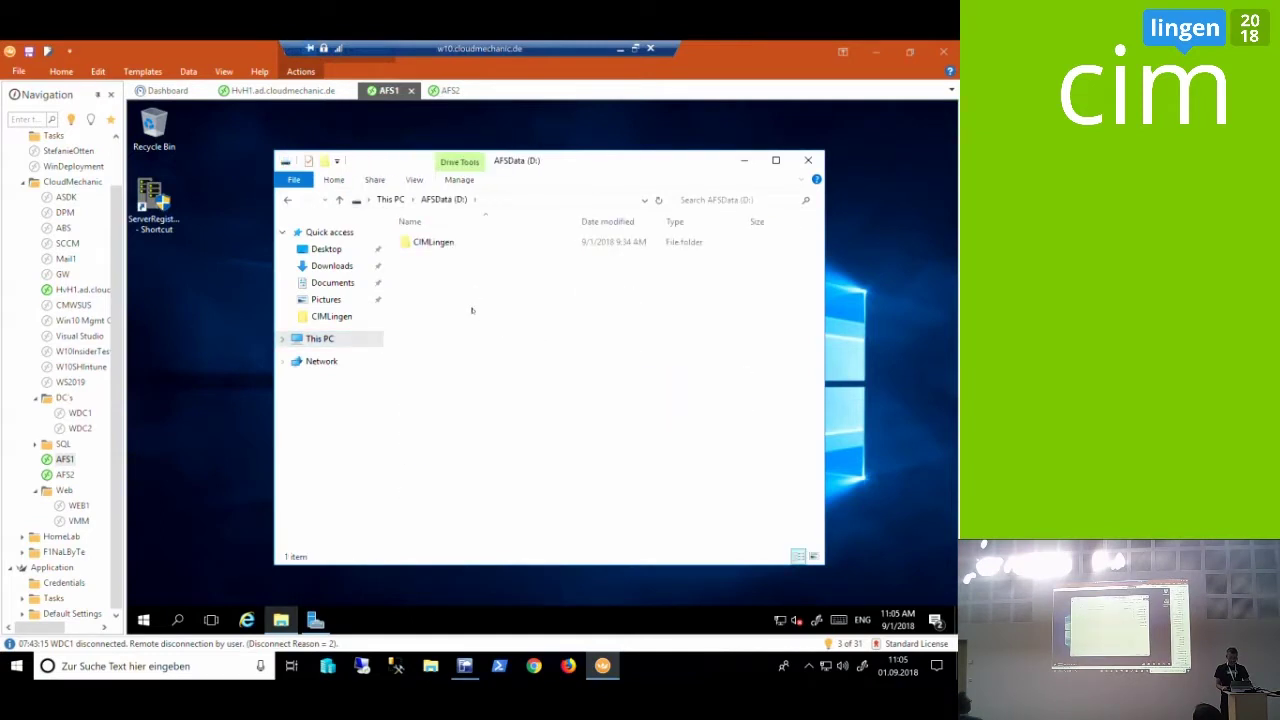
double_click(455, 244)
left_click(549, 200)
key("ctrl+c")
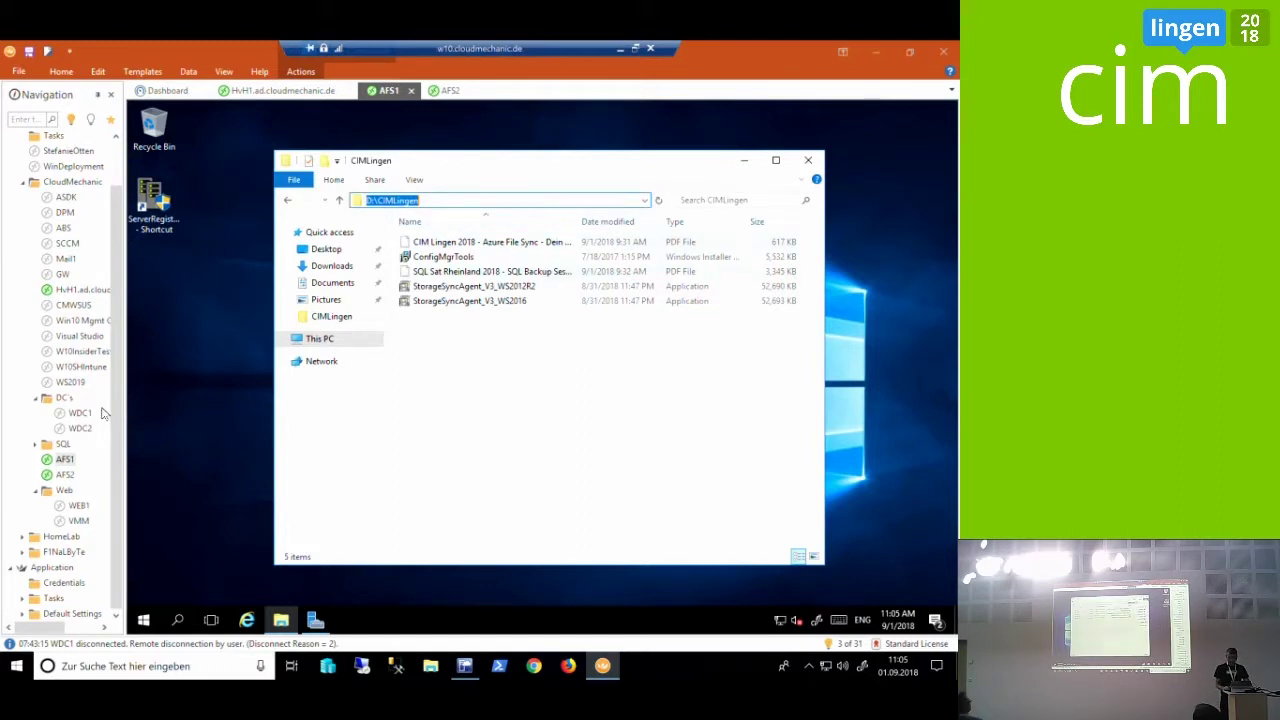
left_click(68, 476)
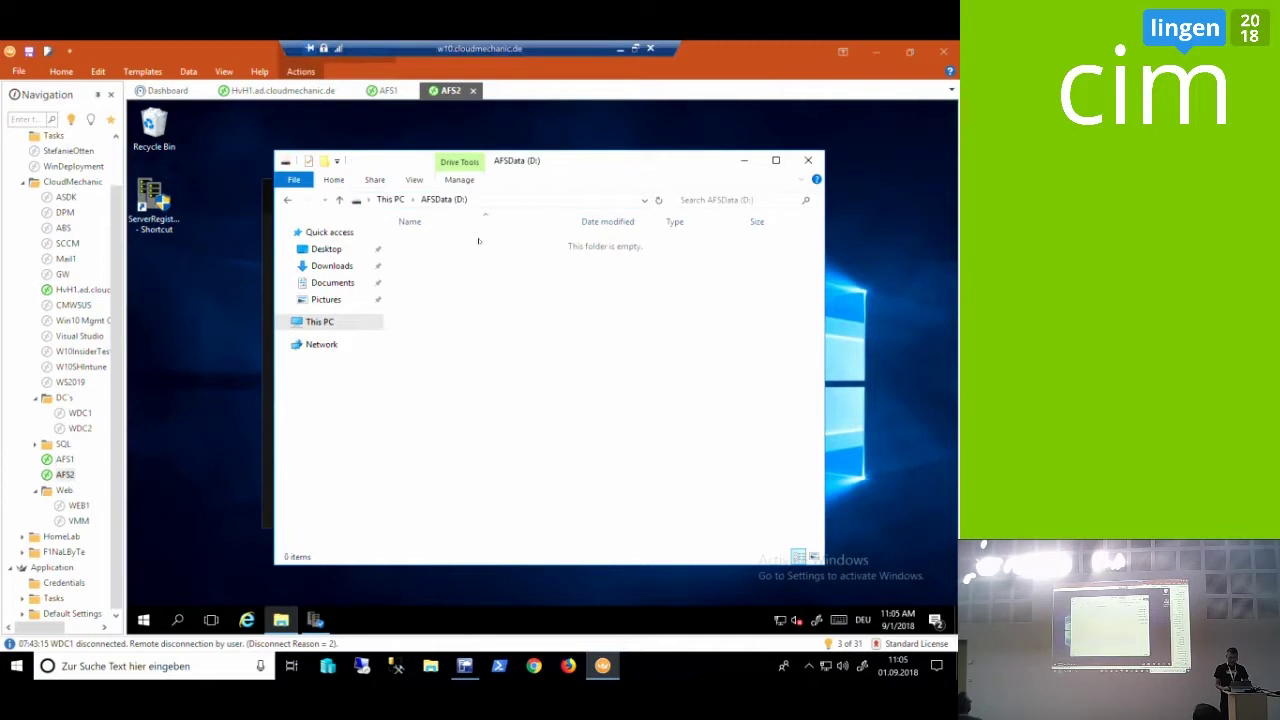
Set the AFS1 endpoint path to D:\CIMLingen with cloud tiering disabled, and create it
left_click(620, 48)
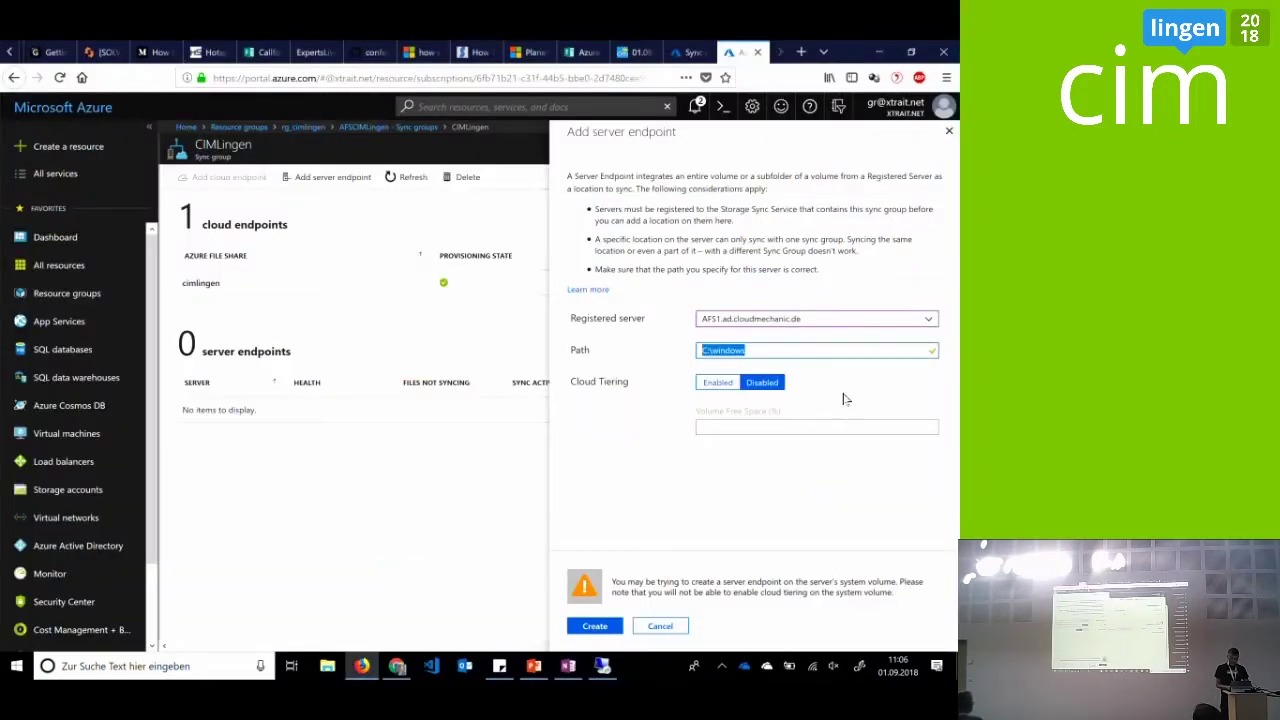
key("ctrl+v")
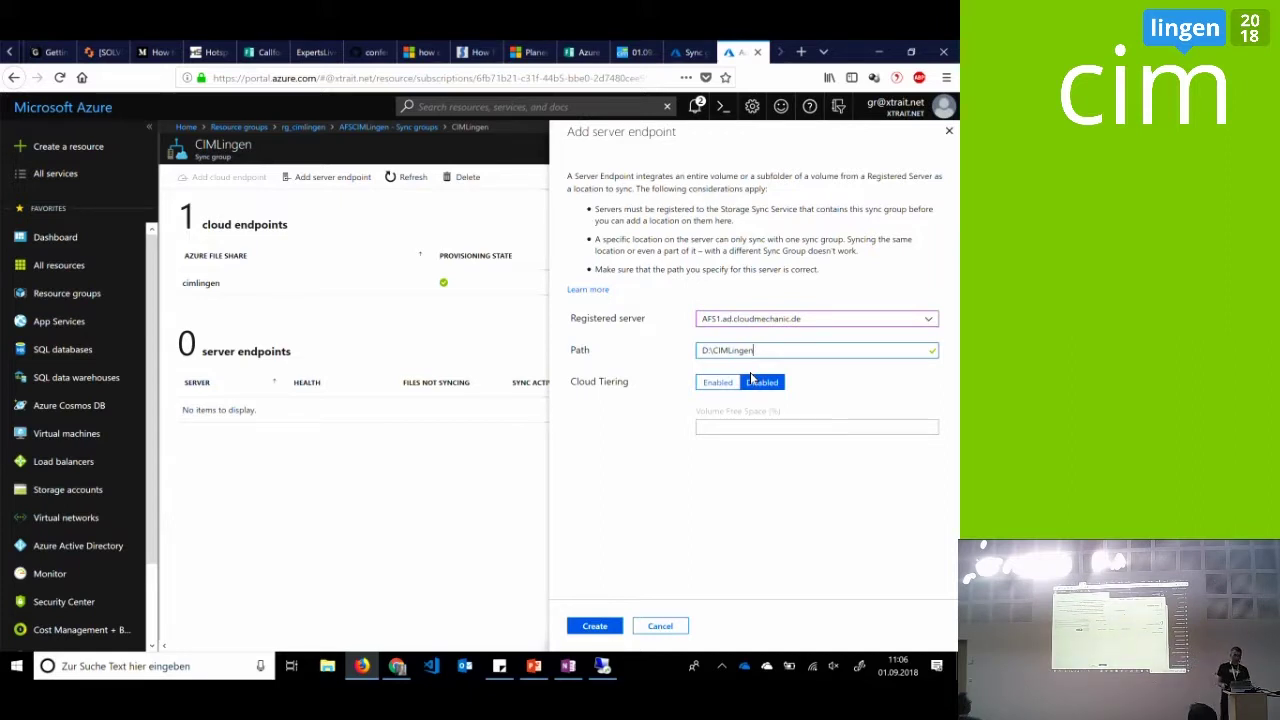
left_click(718, 383)
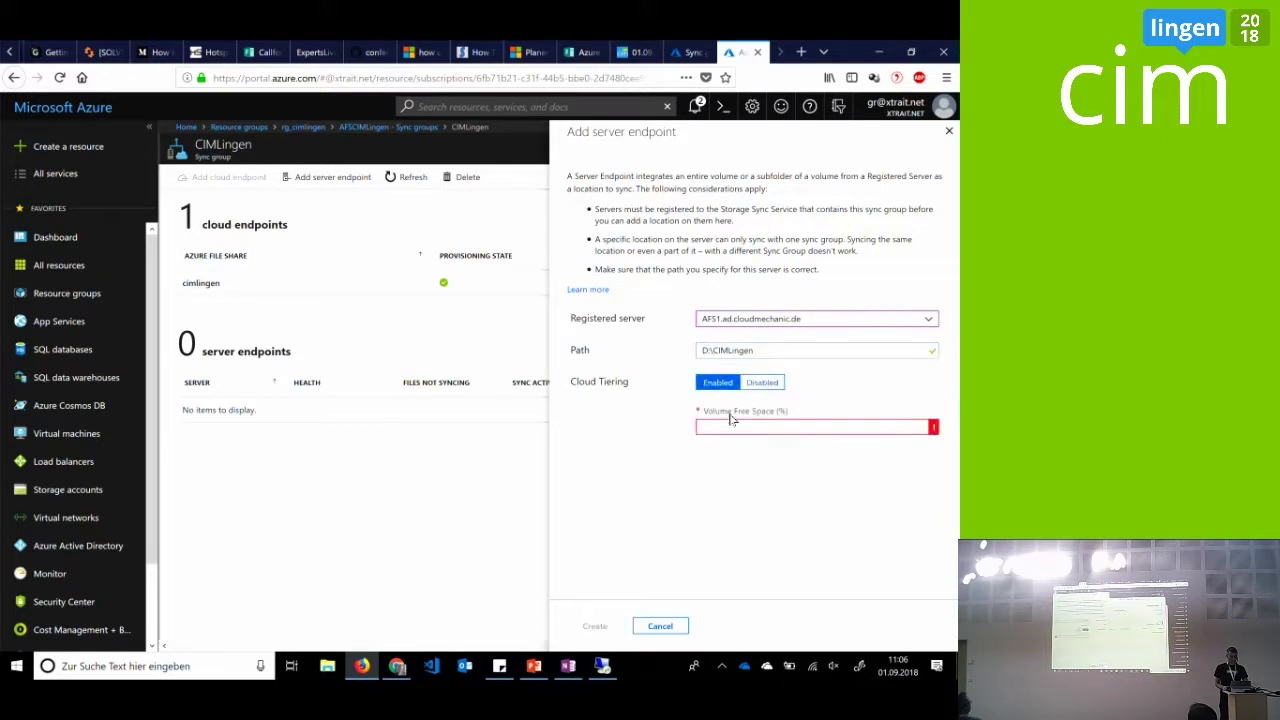
left_click(727, 425)
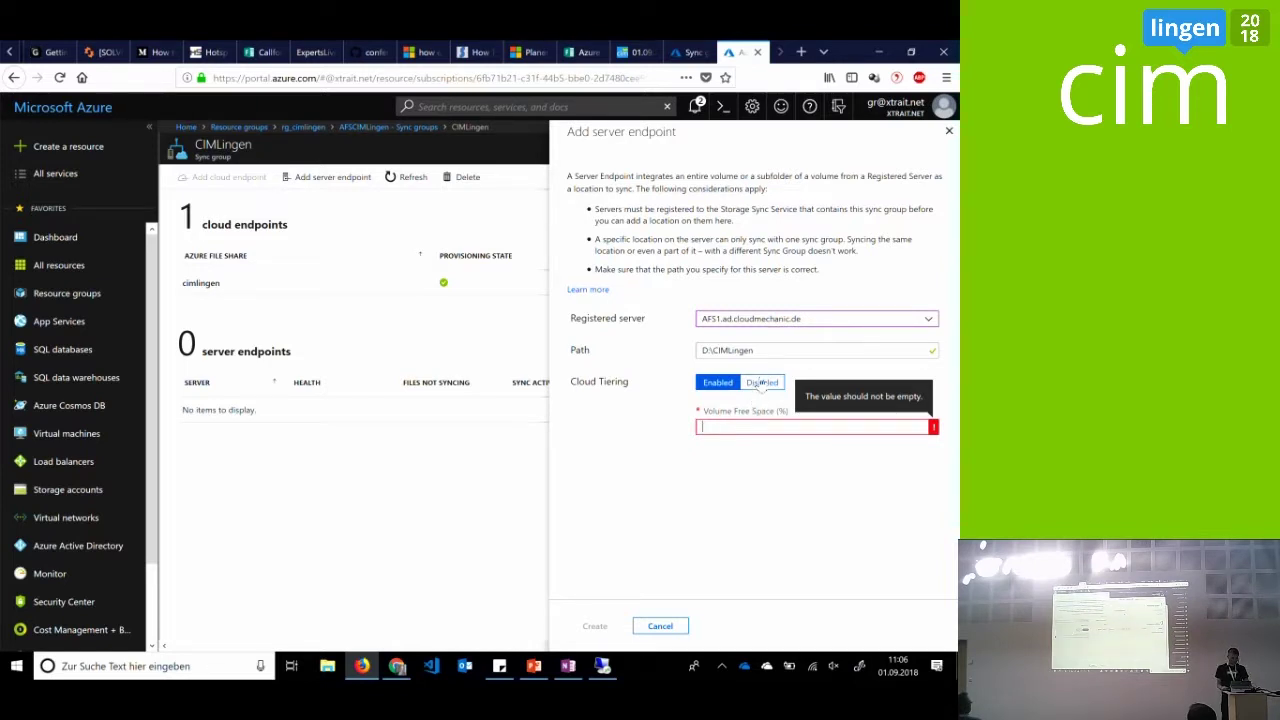
left_click(762, 384)
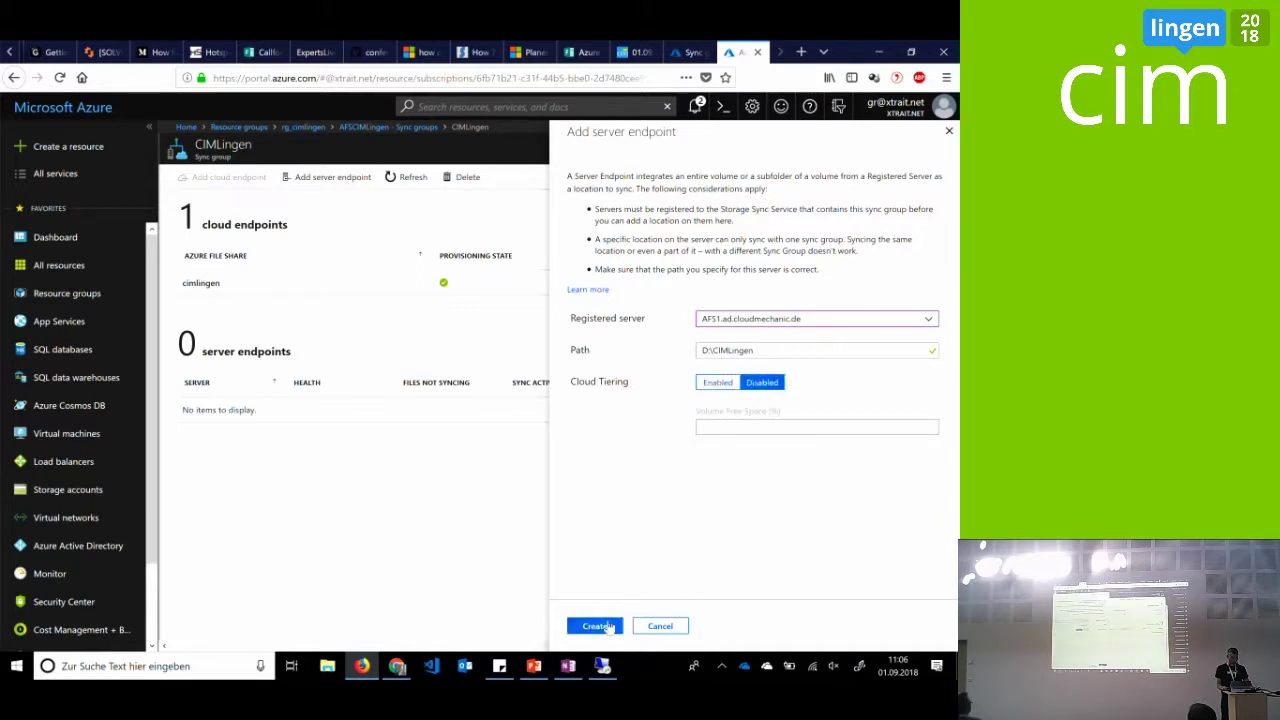
left_click(606, 625)
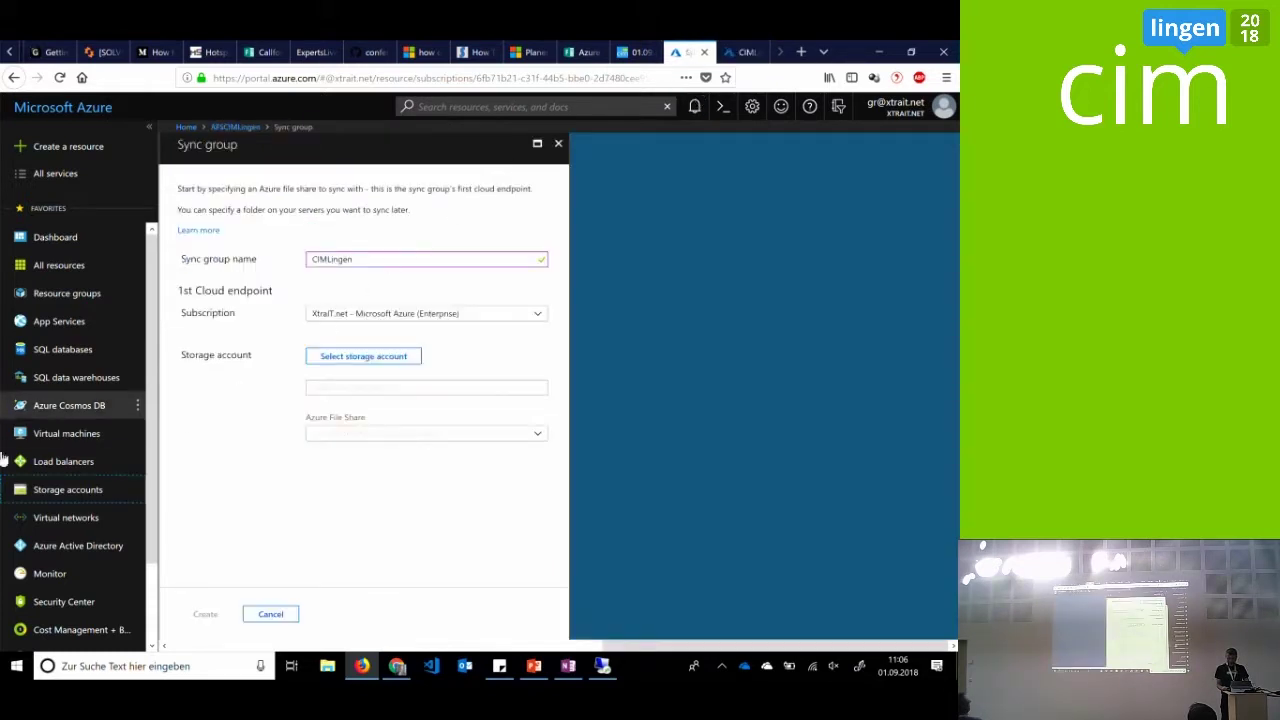
Open the cimlingen file share in the cimlingen storage account
left_click(95, 490)
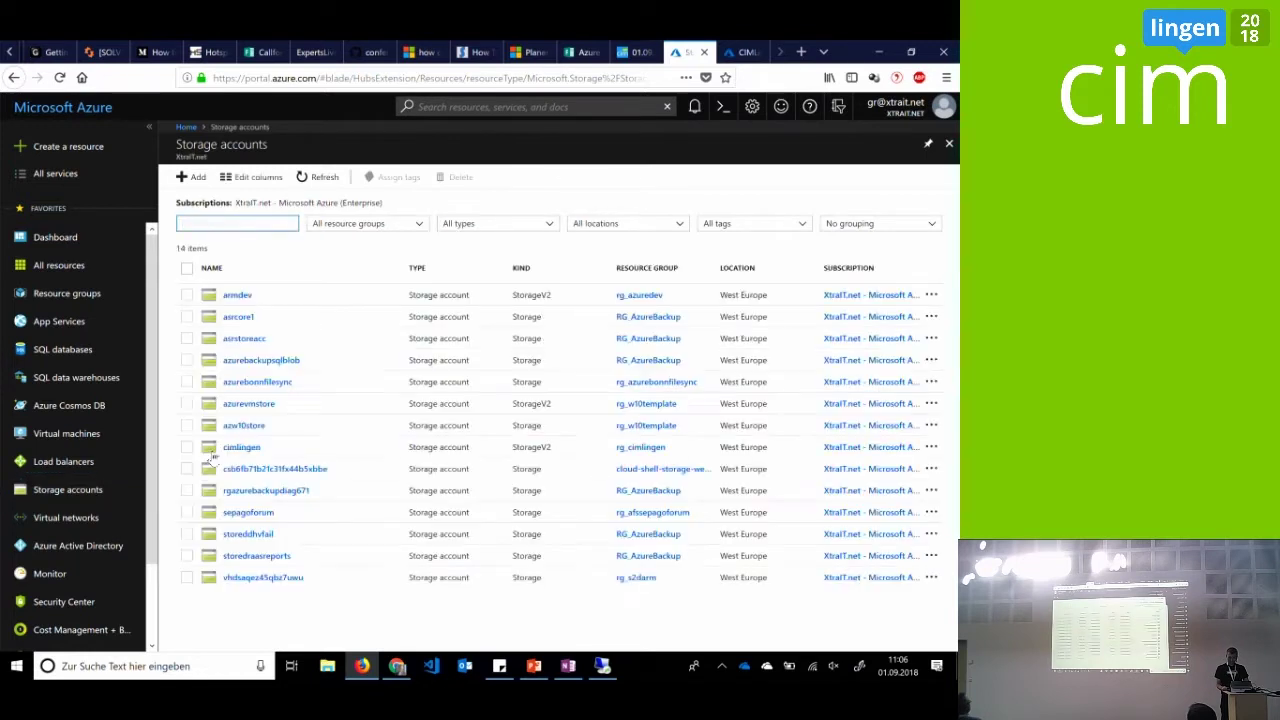
left_click(249, 448)
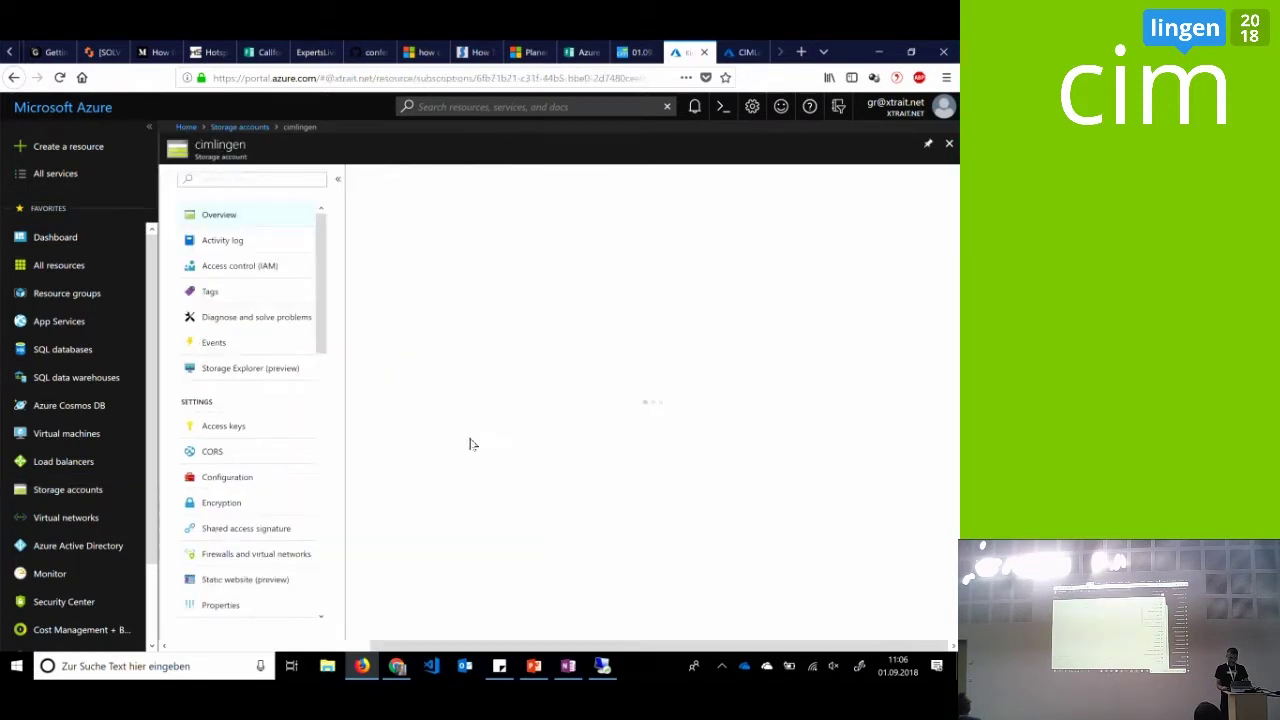
left_click(808, 425)
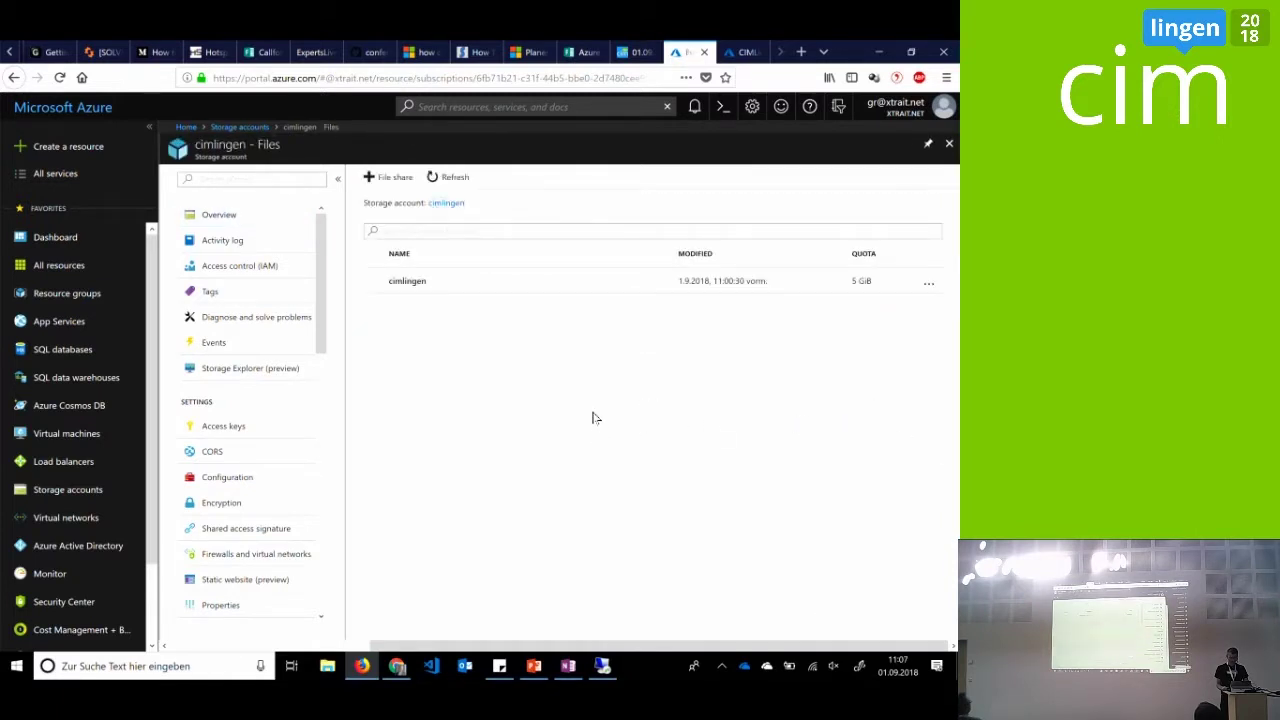
left_click(423, 288)
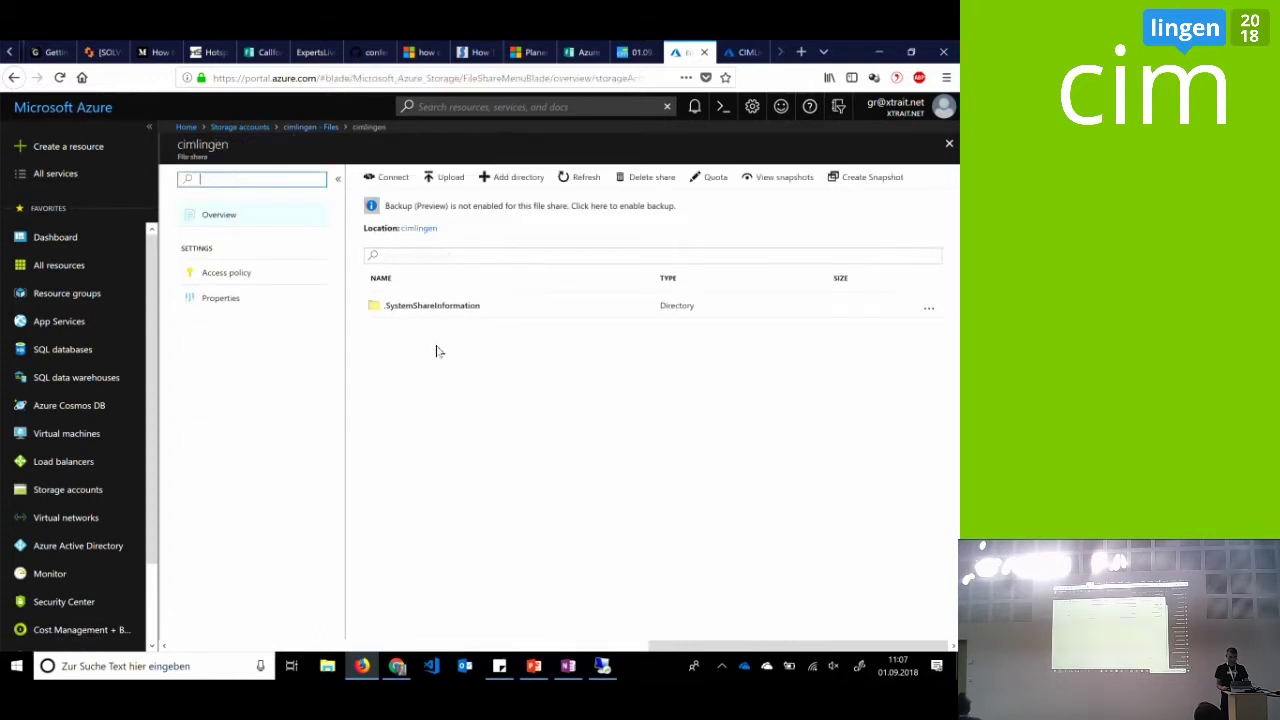
Refresh the CIMLingen sync group status, then refresh the cimlingen file share listing
left_click(730, 55)
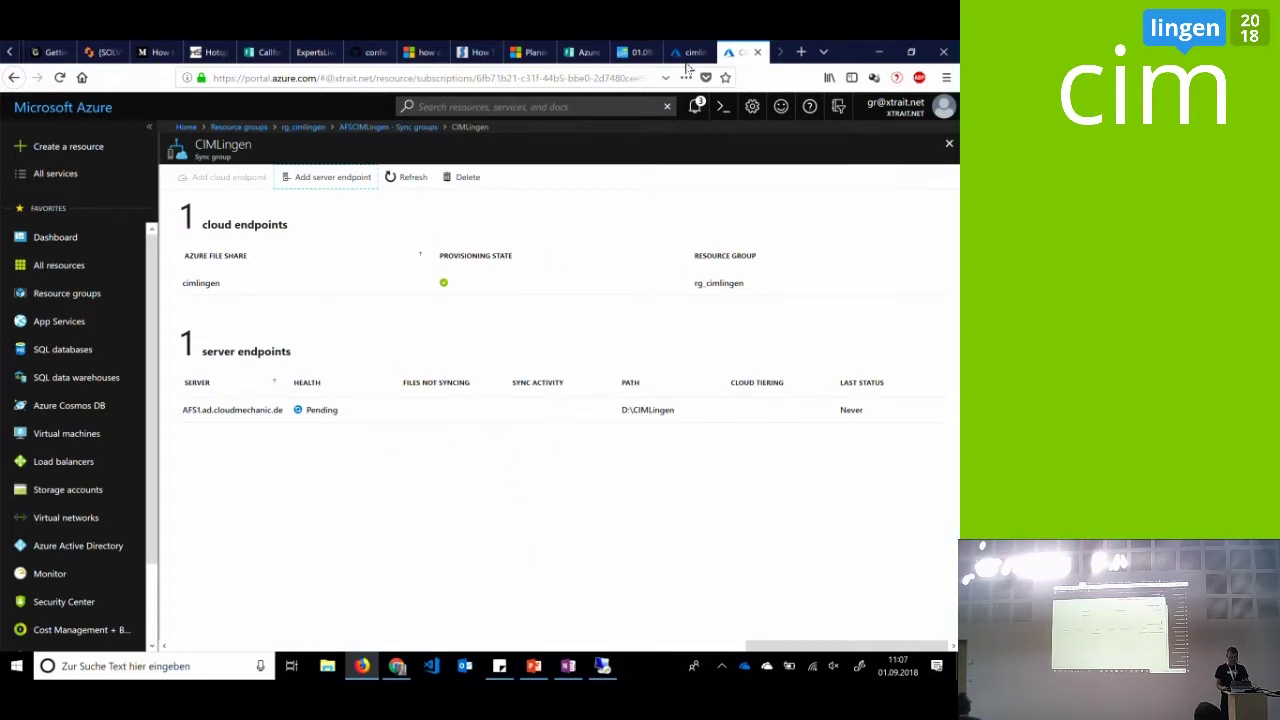
left_click(393, 178)
left_click(680, 52)
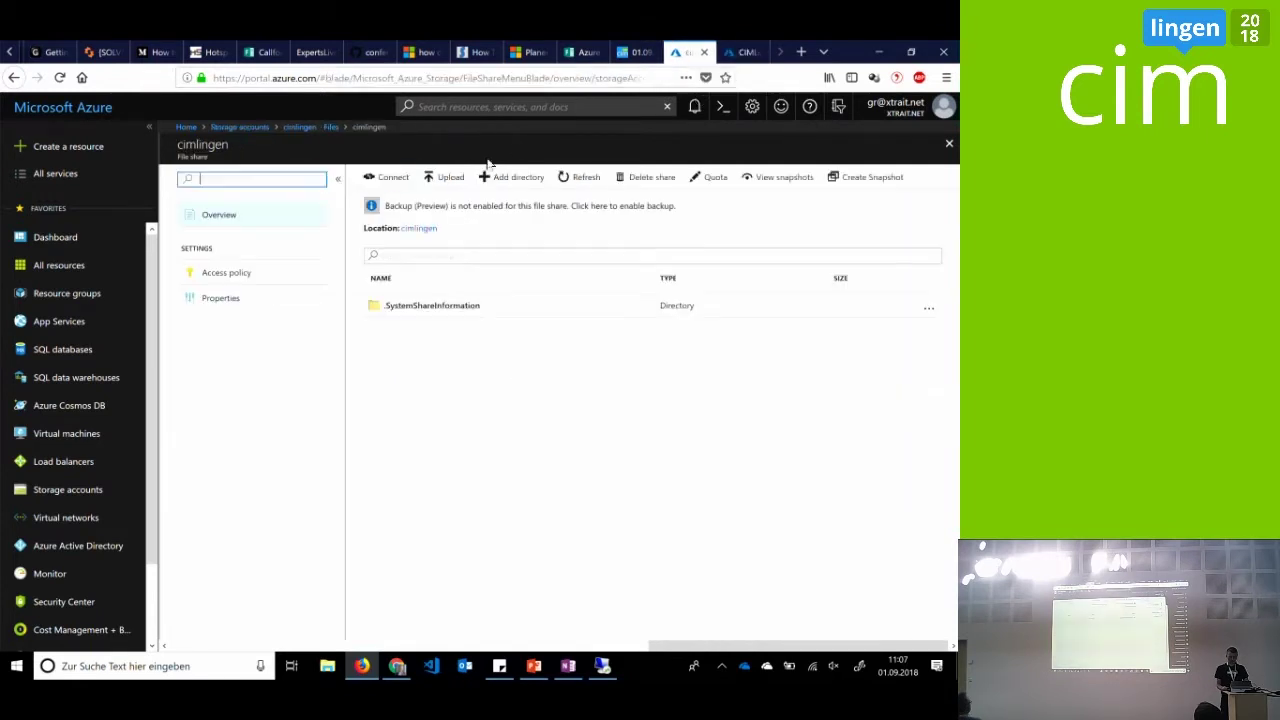
left_click(582, 178)
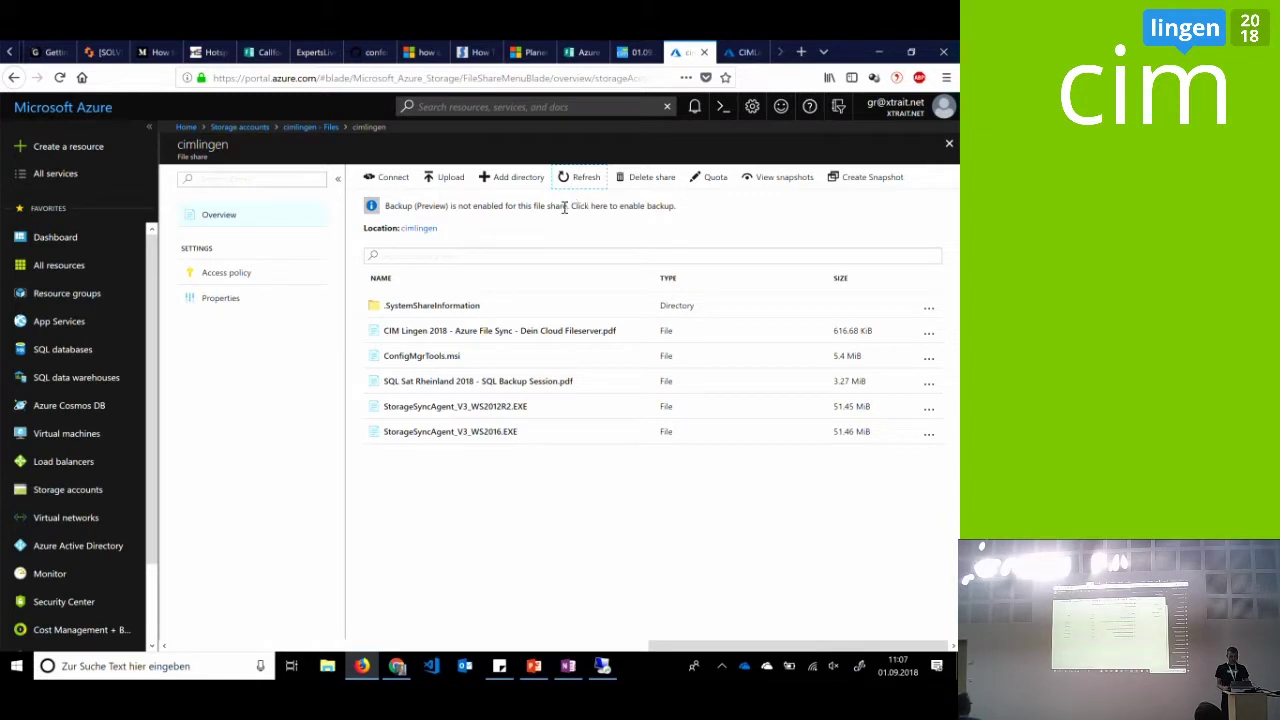
Launch the Azure File Sync Server Registration tool on AFS2 with administrator approval
left_click(603, 666)
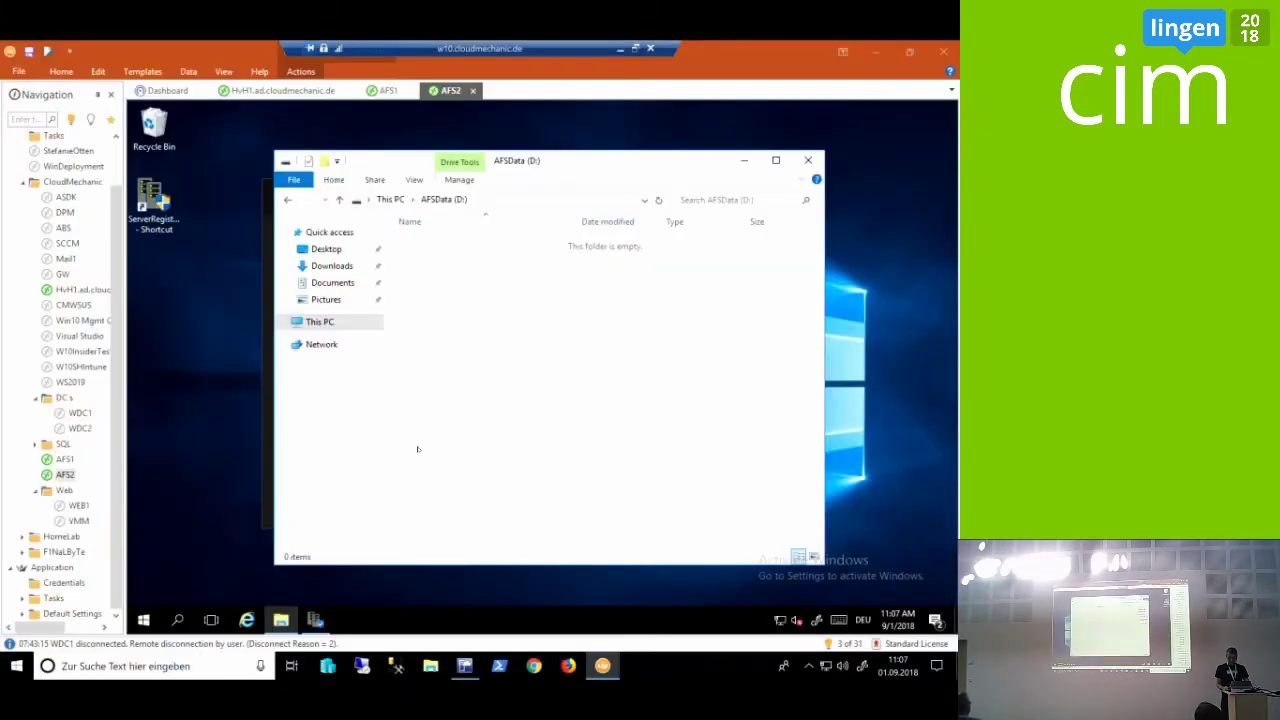
double_click(170, 199)
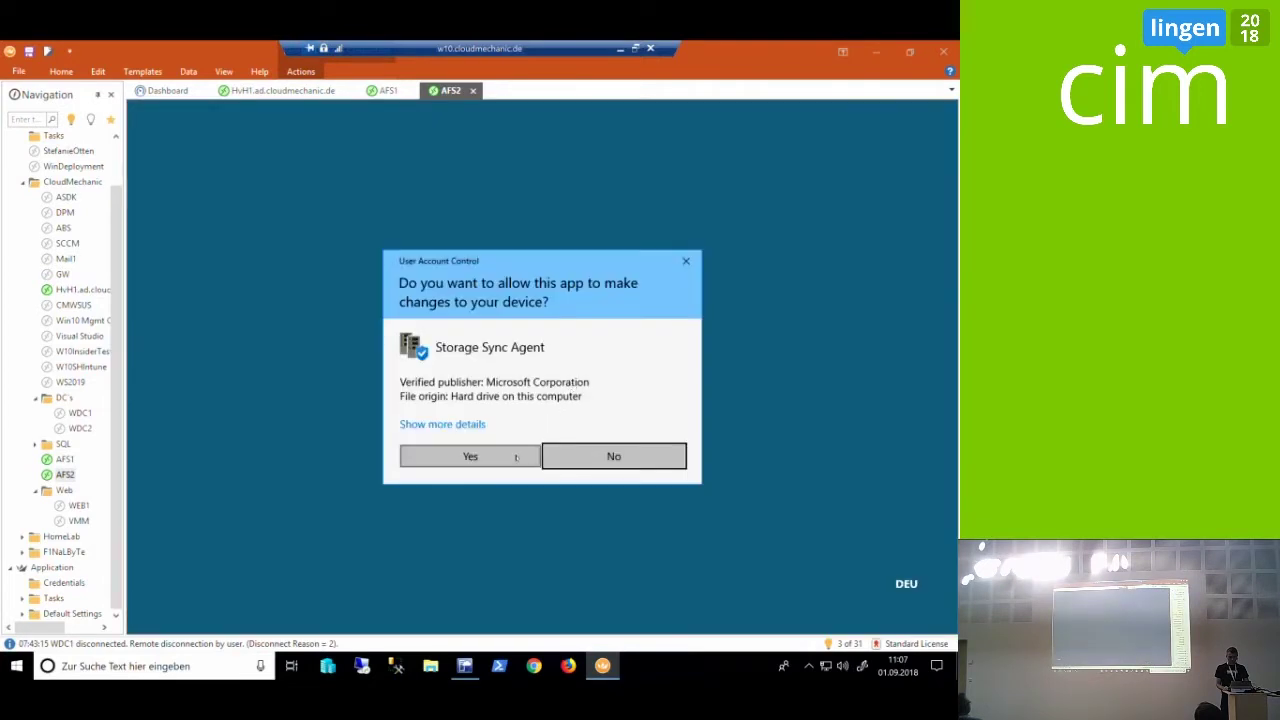
left_click(516, 457)
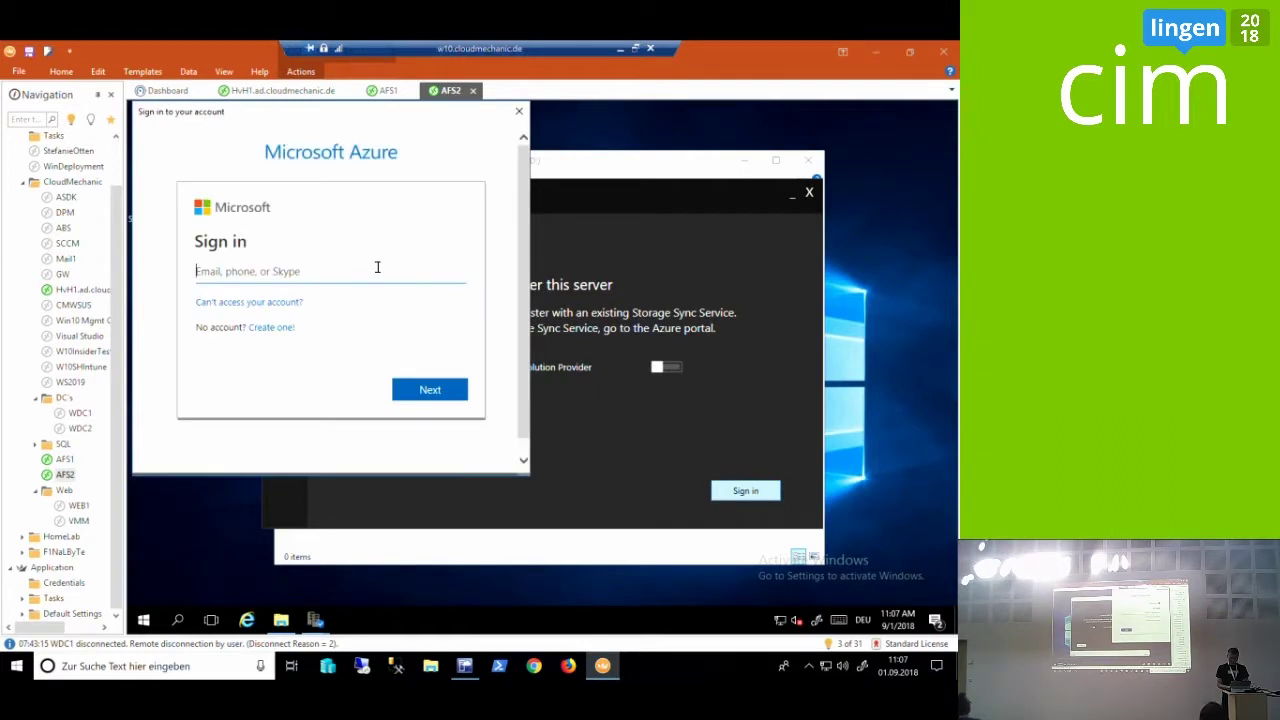
Sign in to Azure with the account e-mail and password, re-entering the corrected password
key("Return")
type("••••••••••")
key("Return")
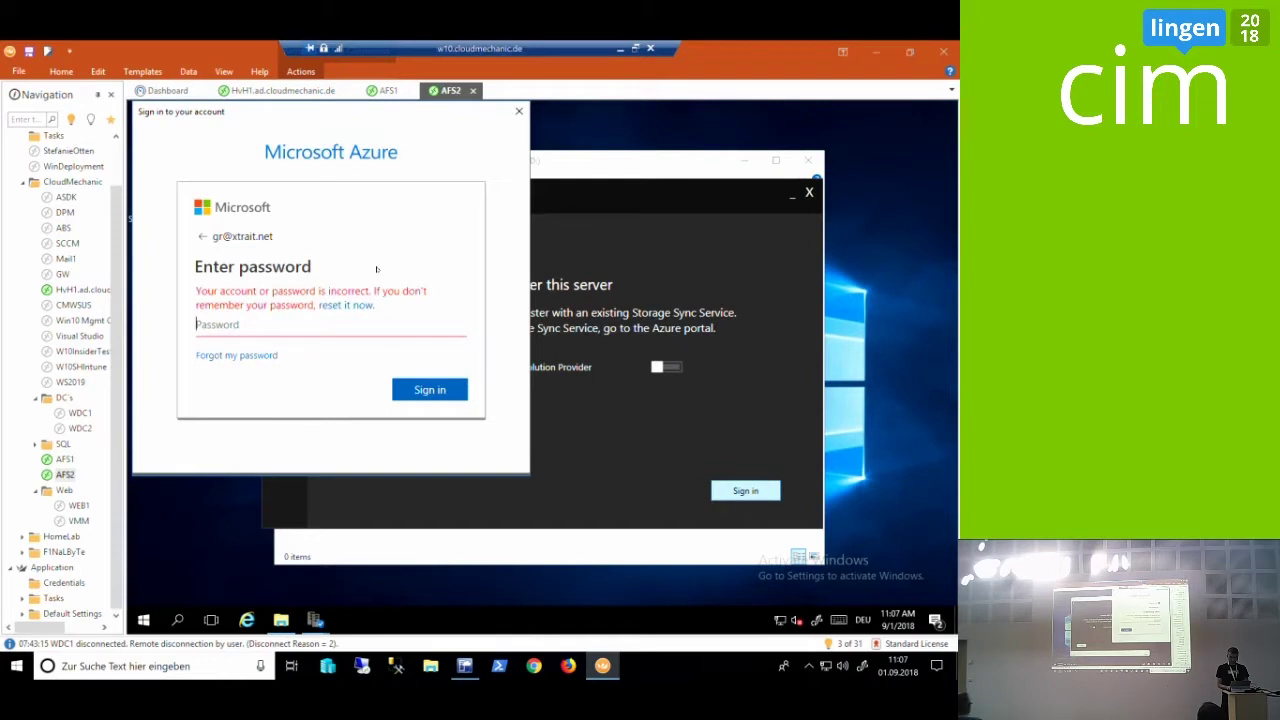
type("••••••••")
key("Return")
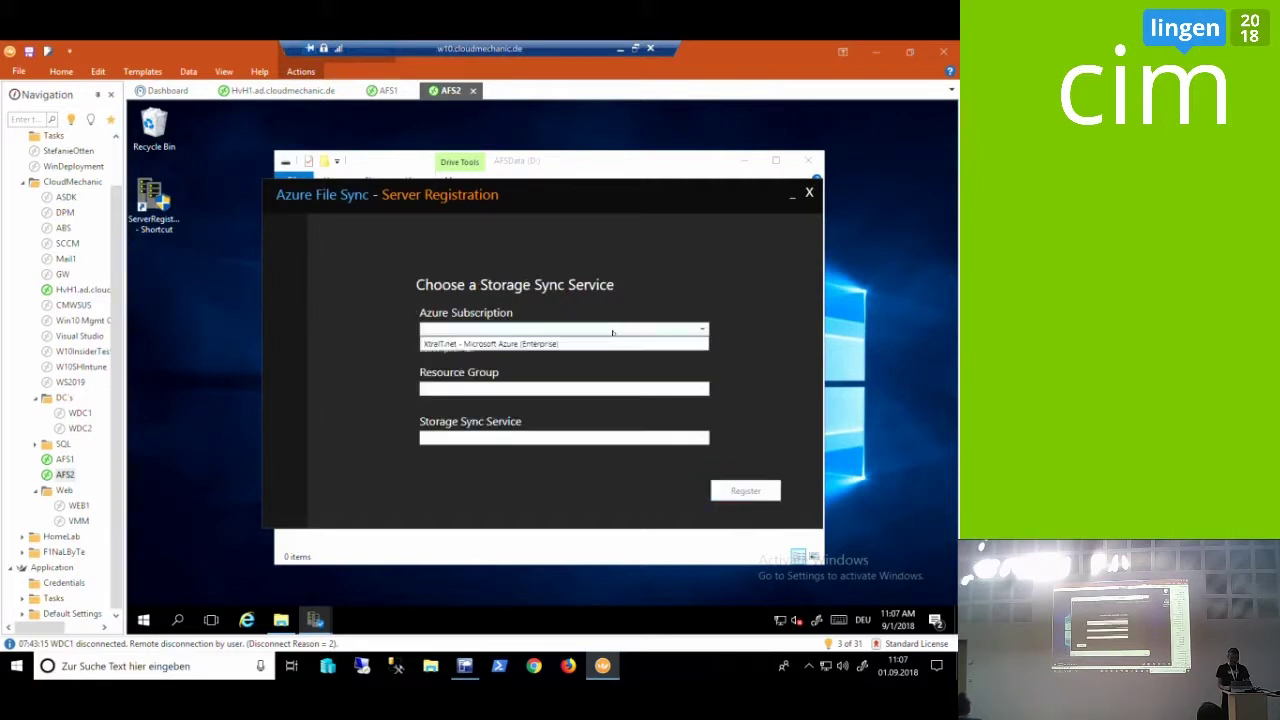
Select the subscription, resource group rg_cimlingen and sync service AFSCIMLingen, then register
left_click(605, 333)
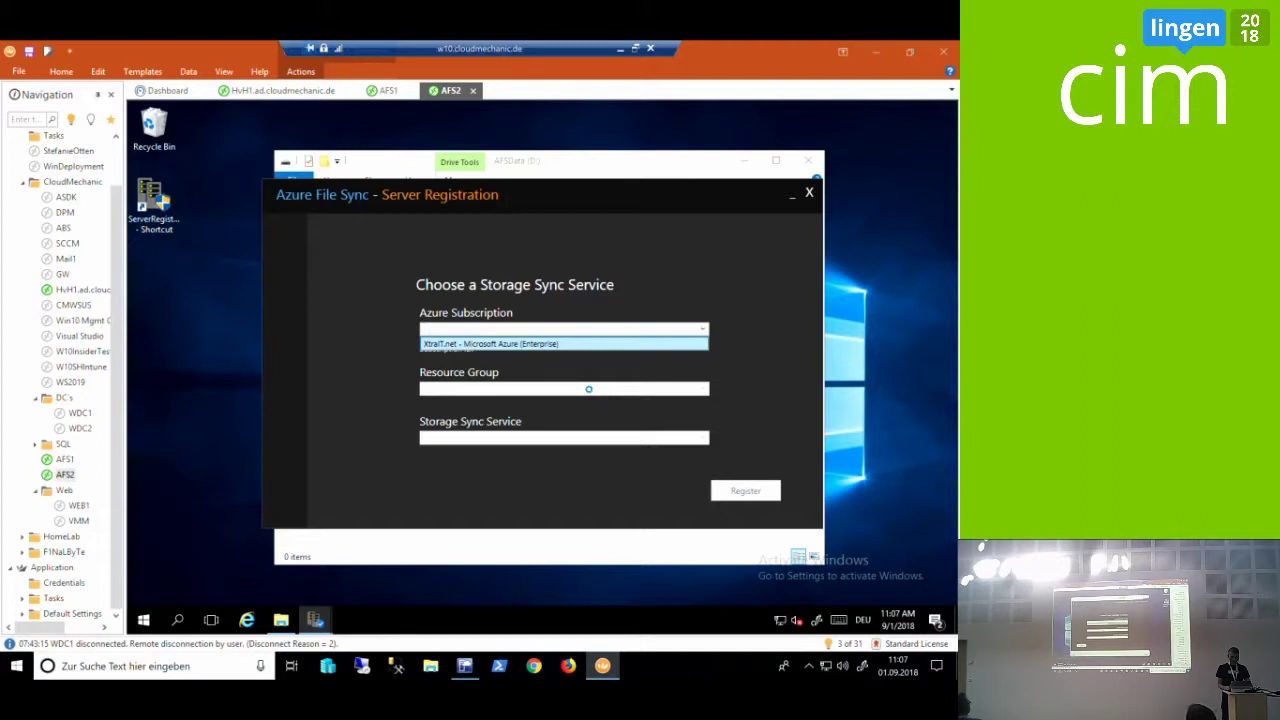
left_click(588, 389)
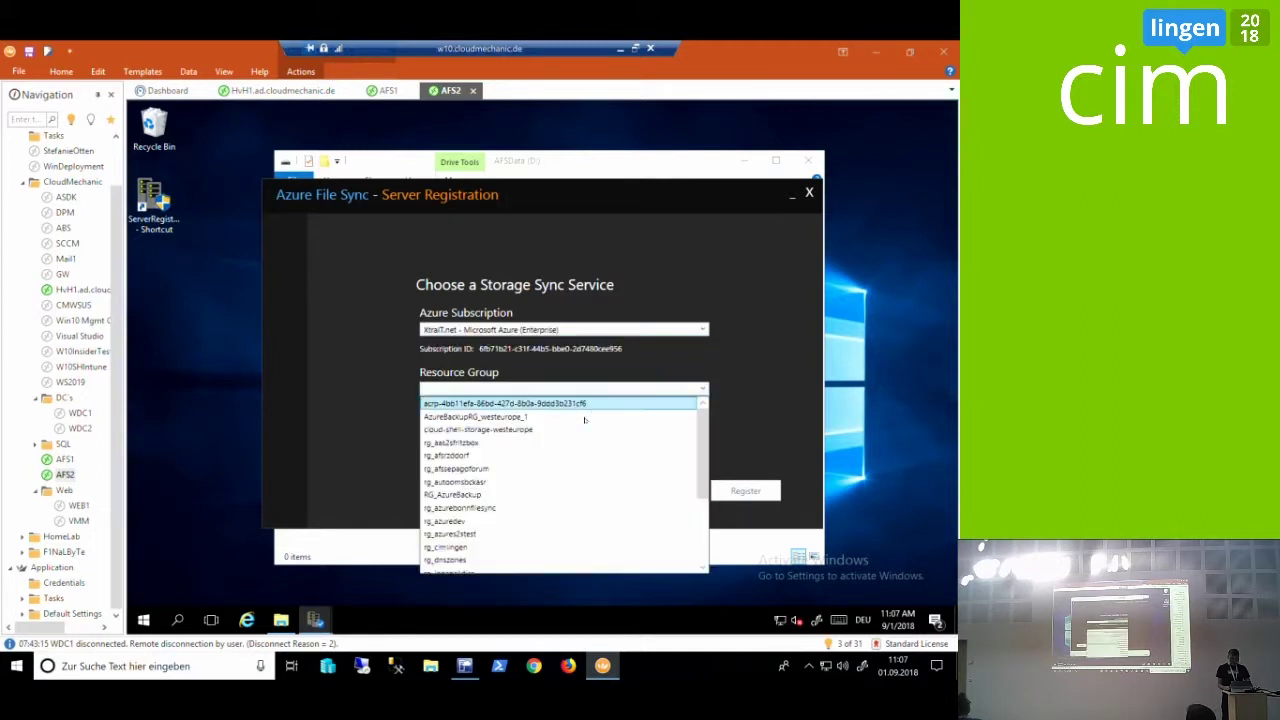
scroll(565, 500, "down", 3)
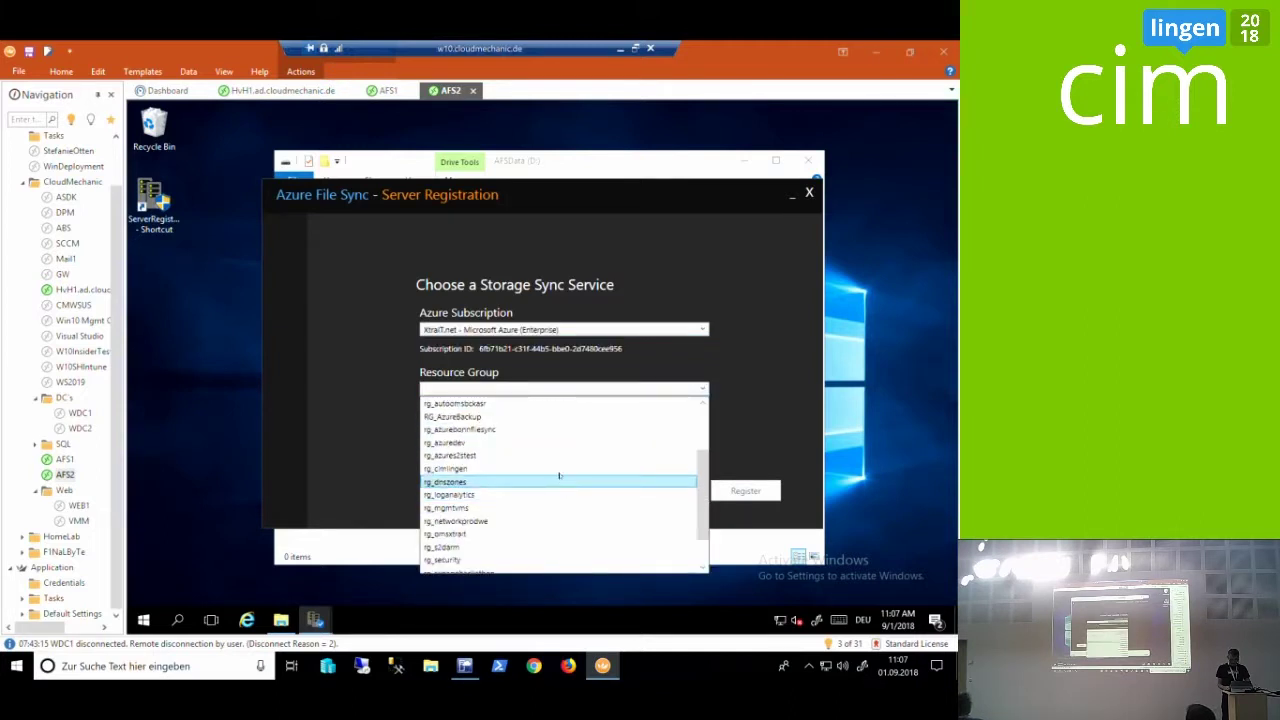
left_click(557, 469)
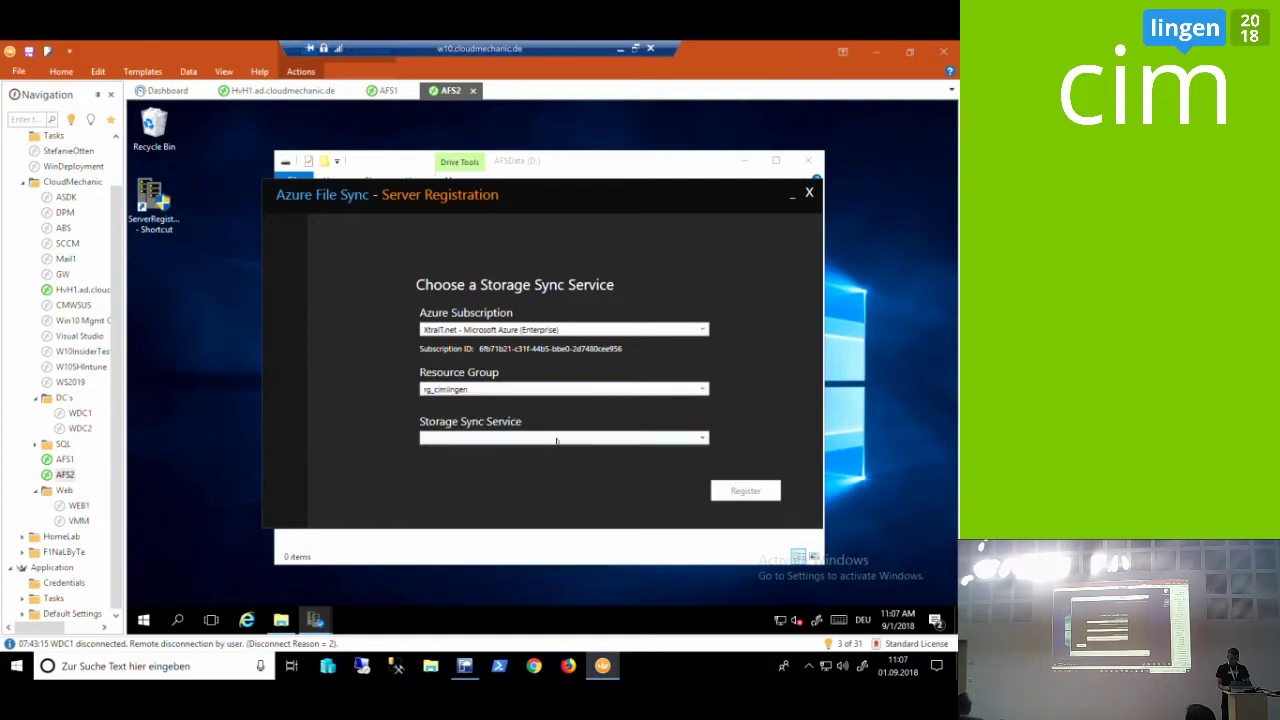
left_click(556, 454)
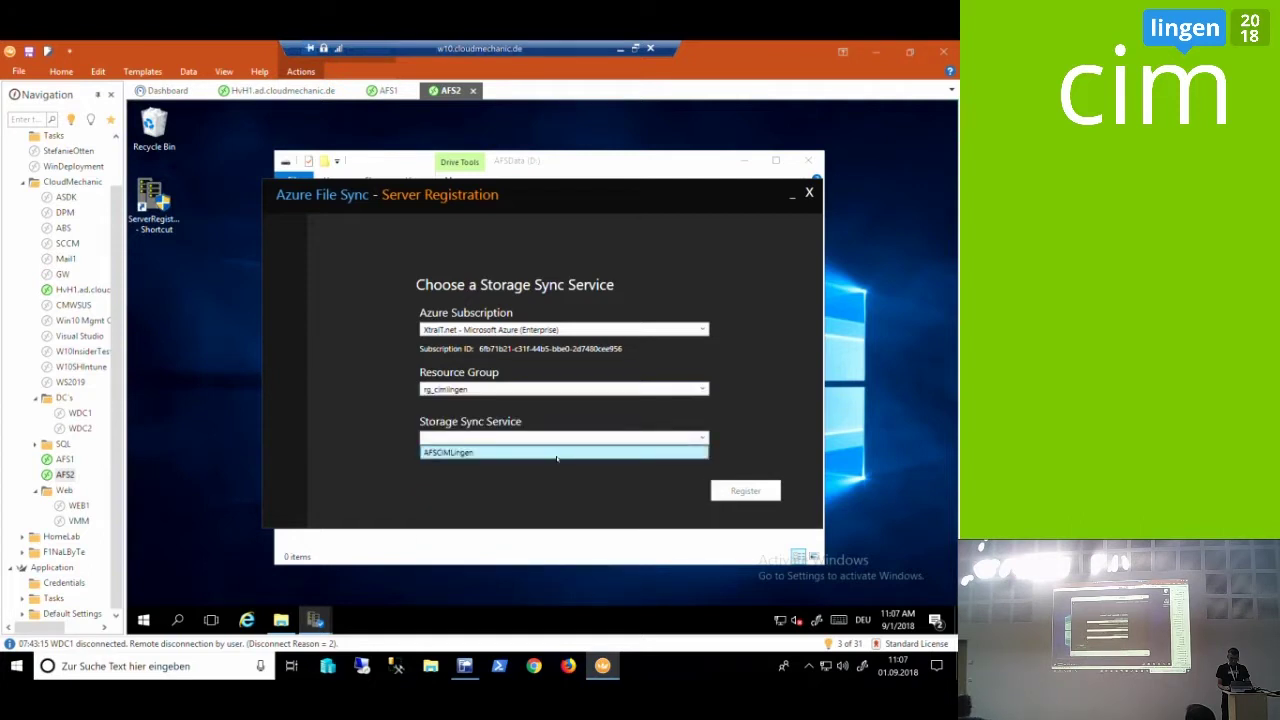
left_click(745, 490)
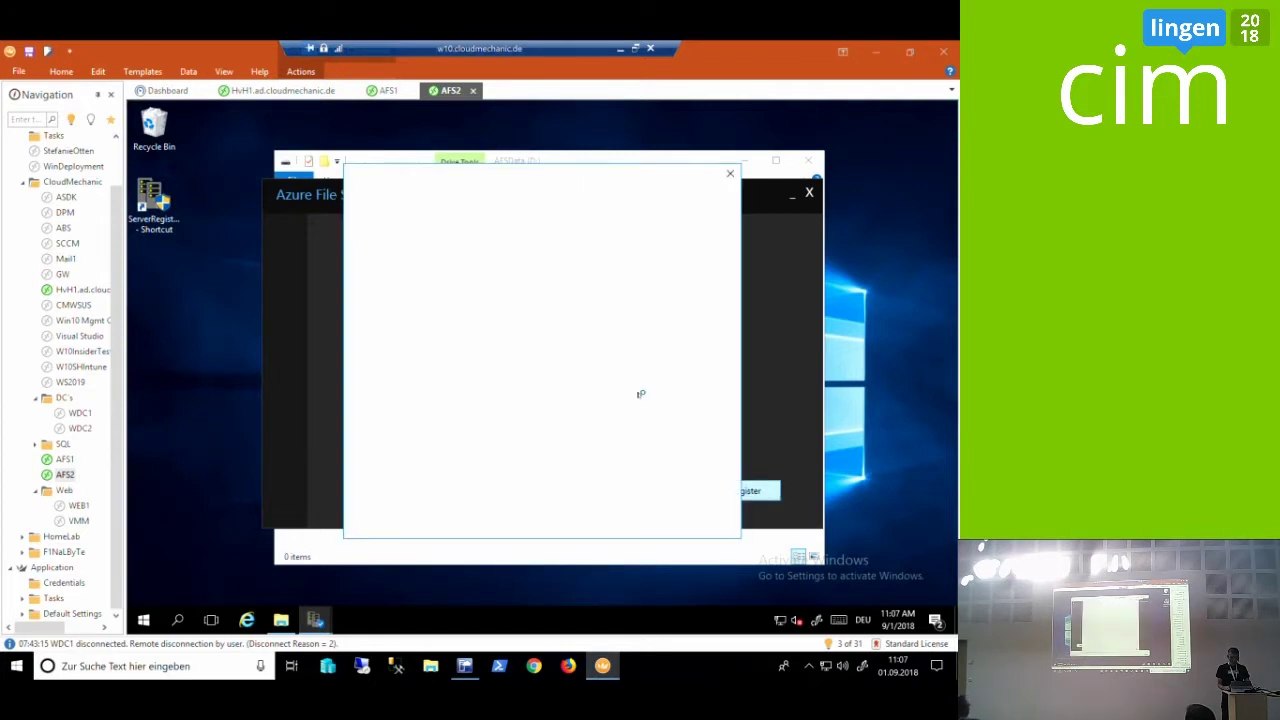
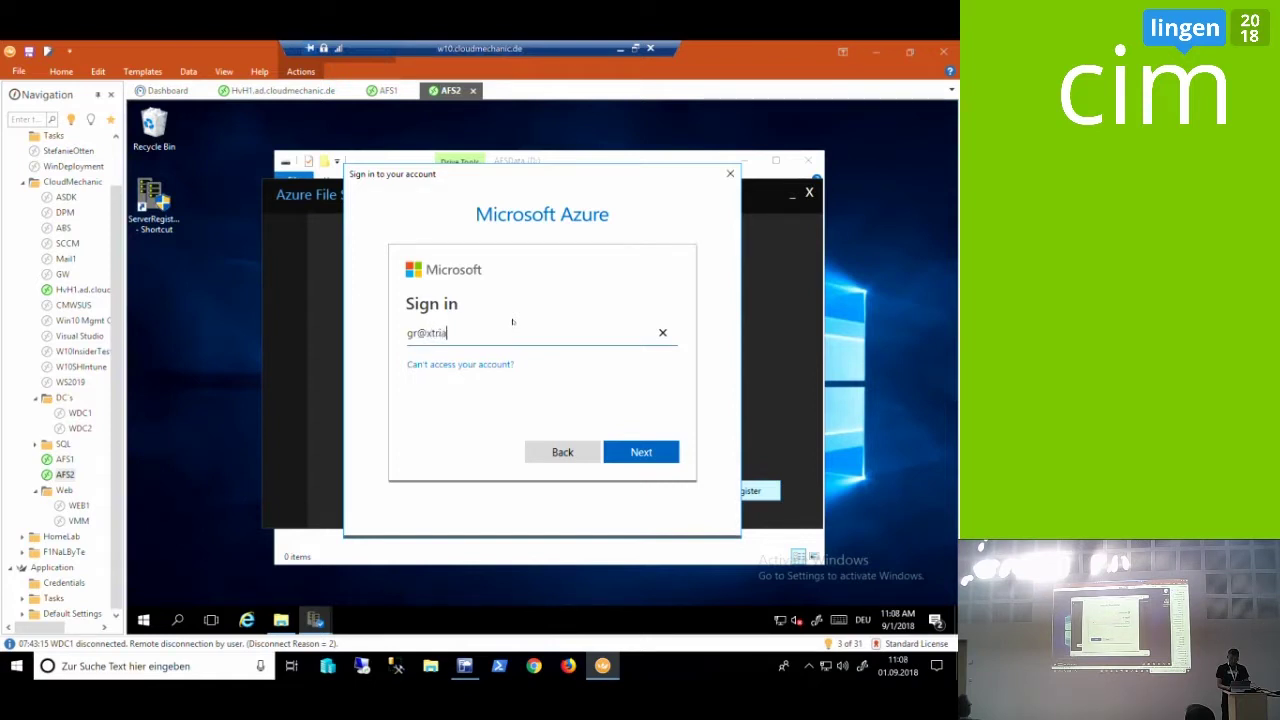
Sign in again with the Azure account name and password, then confirm the completed registration
key("Return")
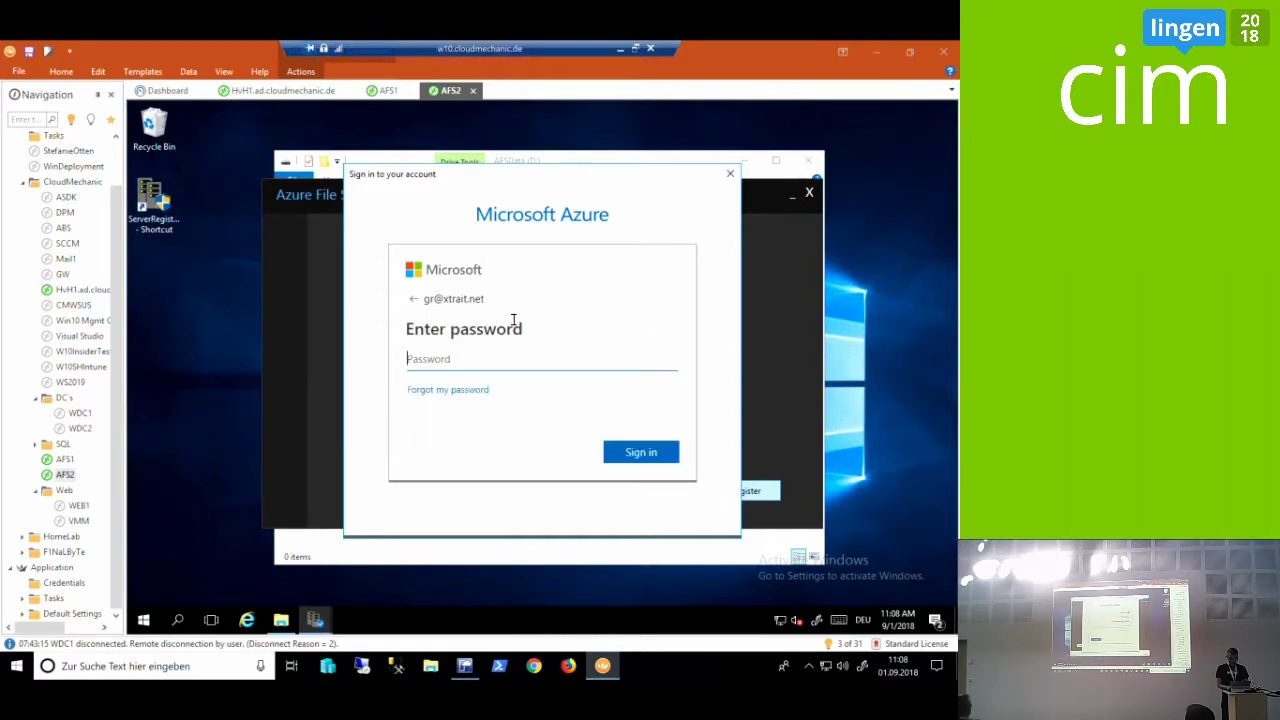
type("••••••••••")
key("Return")
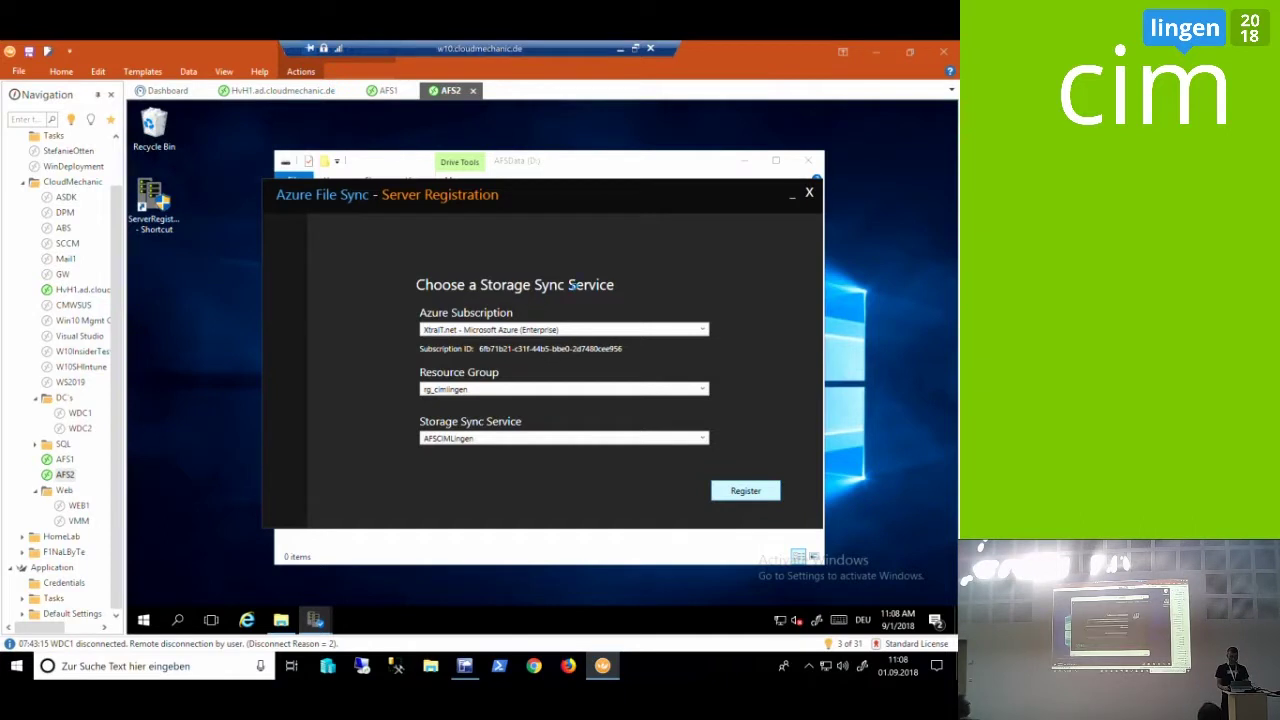
left_click(745, 490)
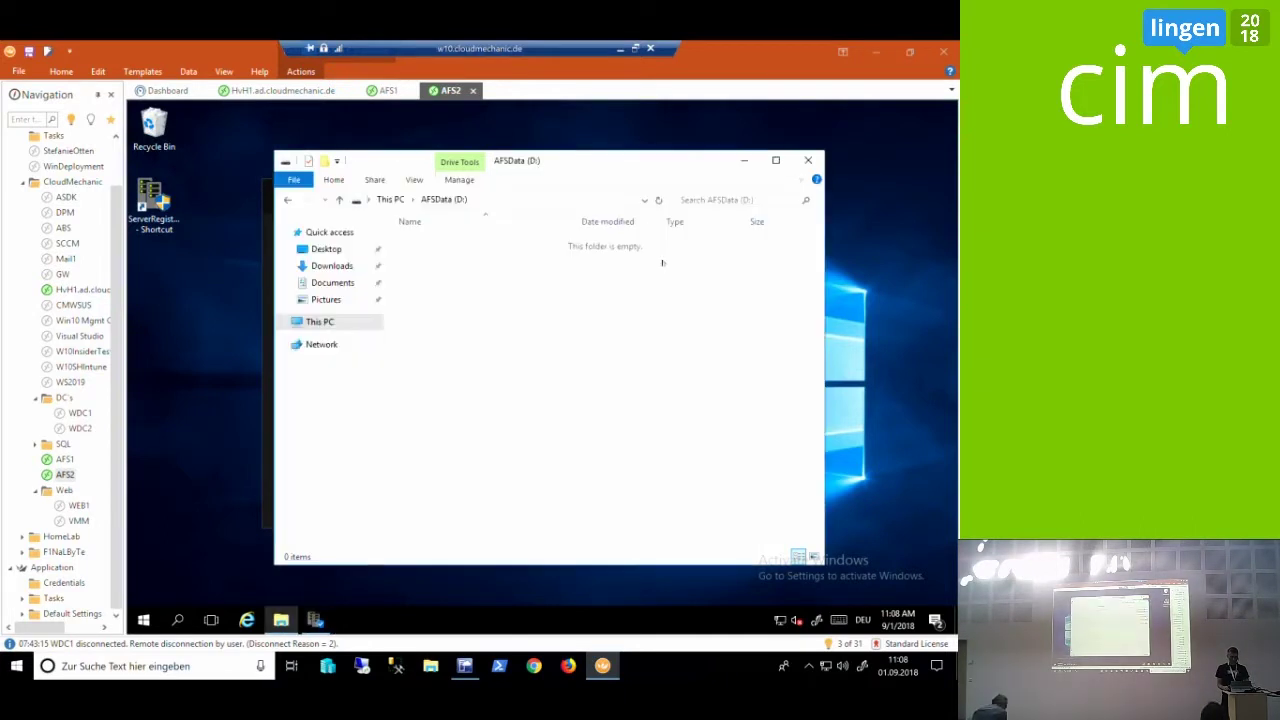
Refresh the CIMLingen sync group page and start adding another server endpoint
key("alt+Tab")
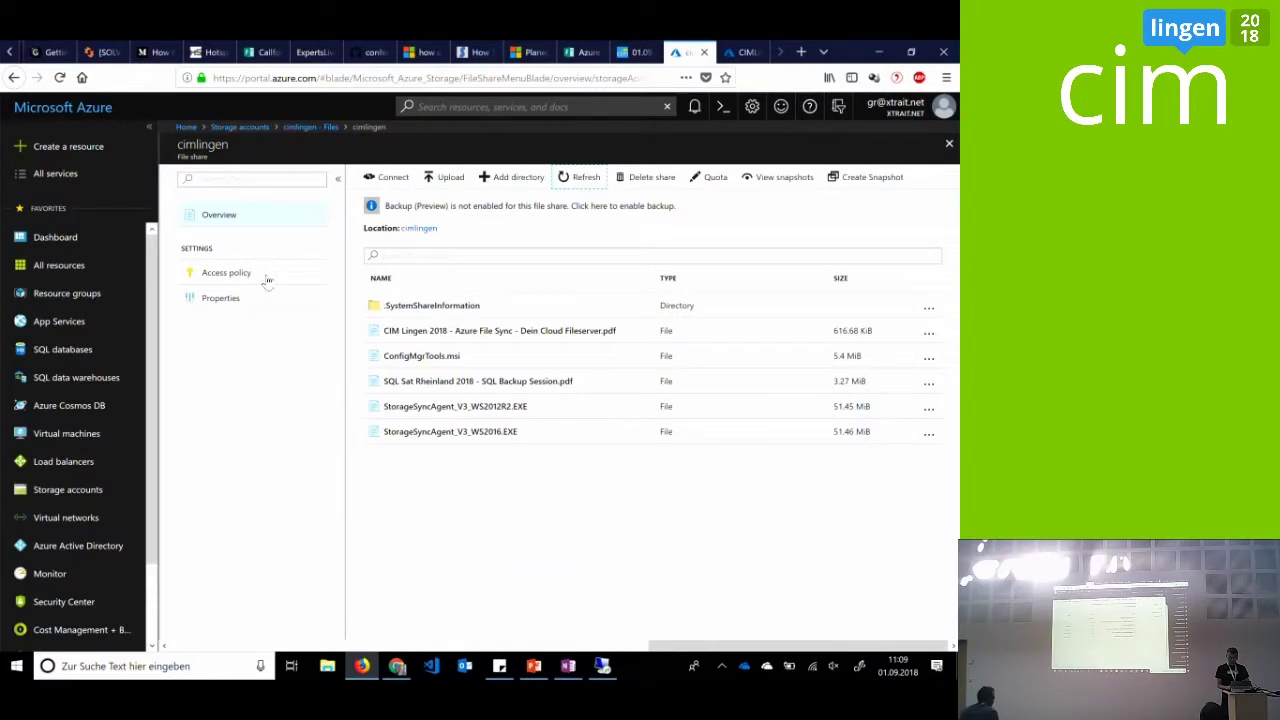
left_click(730, 50)
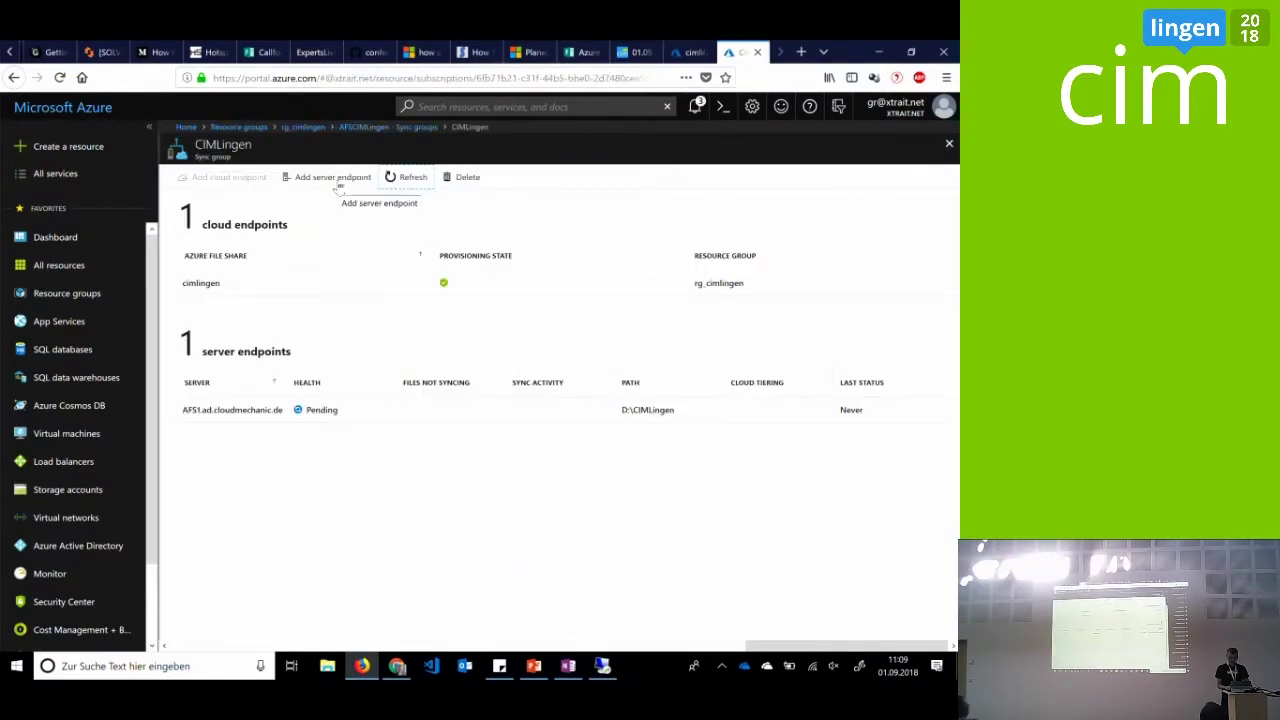
left_click(419, 180)
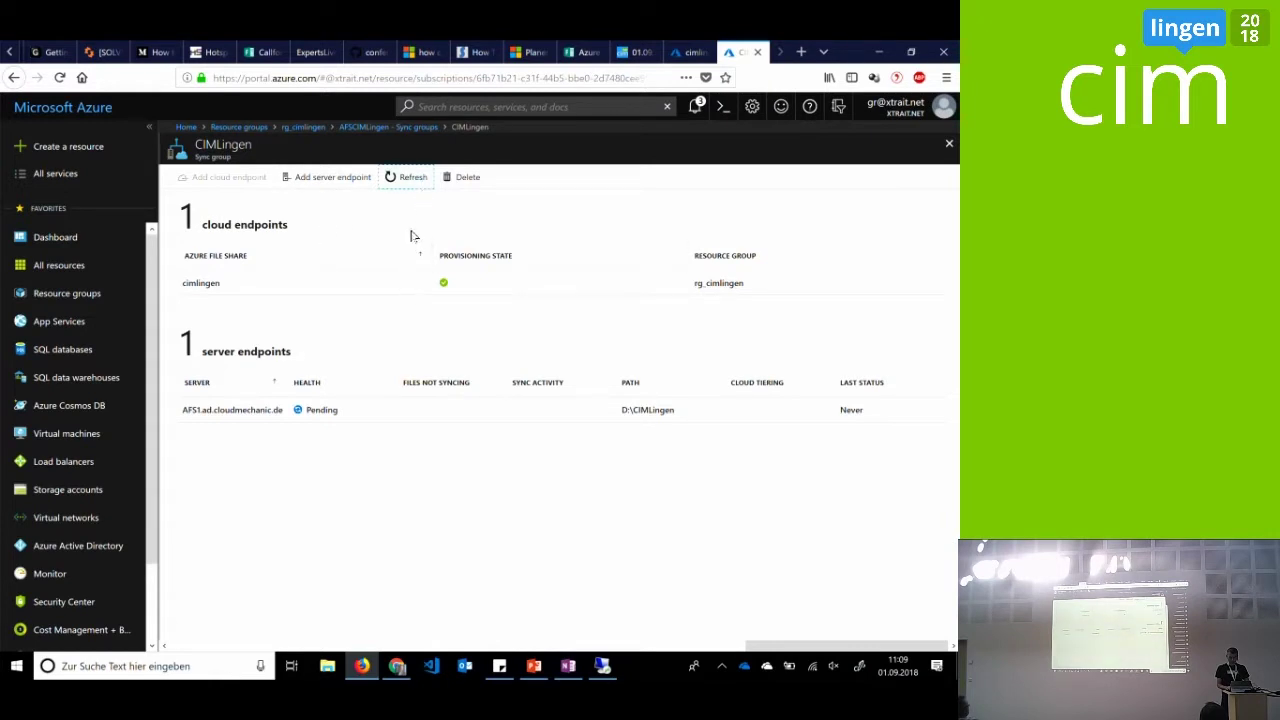
left_click(318, 177)
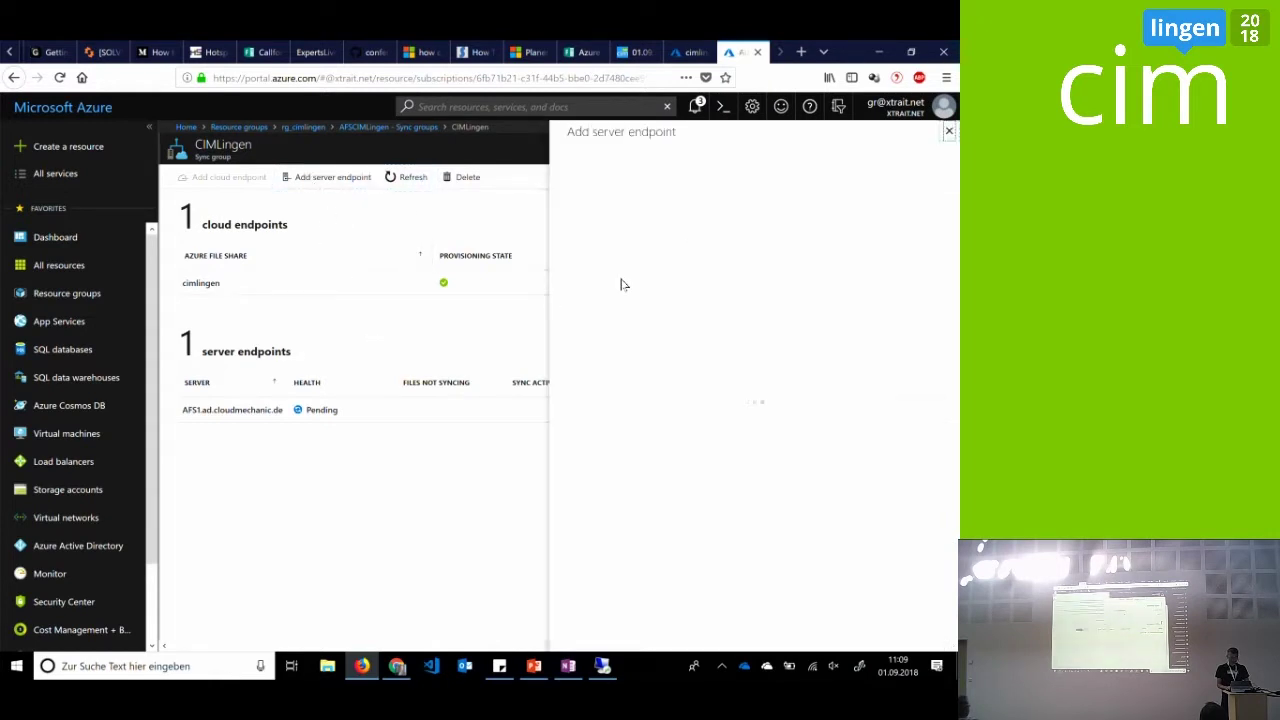
Create a server endpoint for AFS2.ad.cloudmechanic.de with path D:\CIMLingen
left_click(757, 321)
left_click(752, 337)
left_click(754, 349)
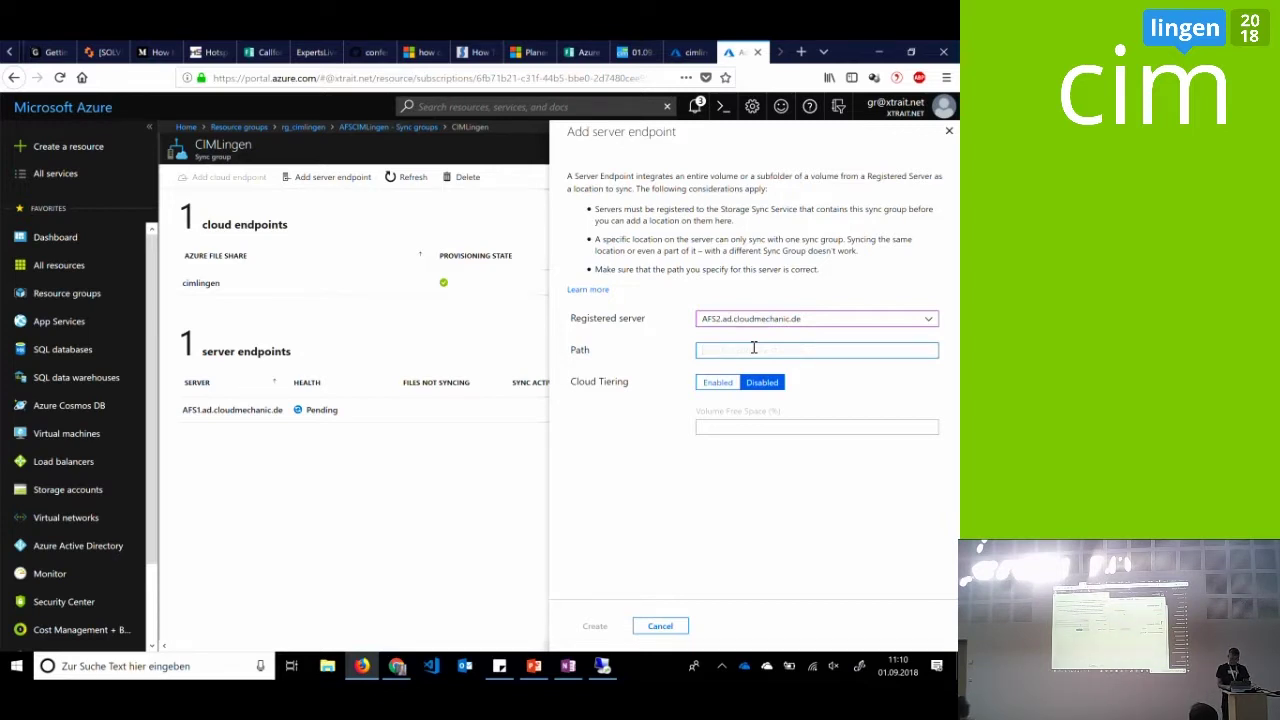
type("D:\\CIMLingen")
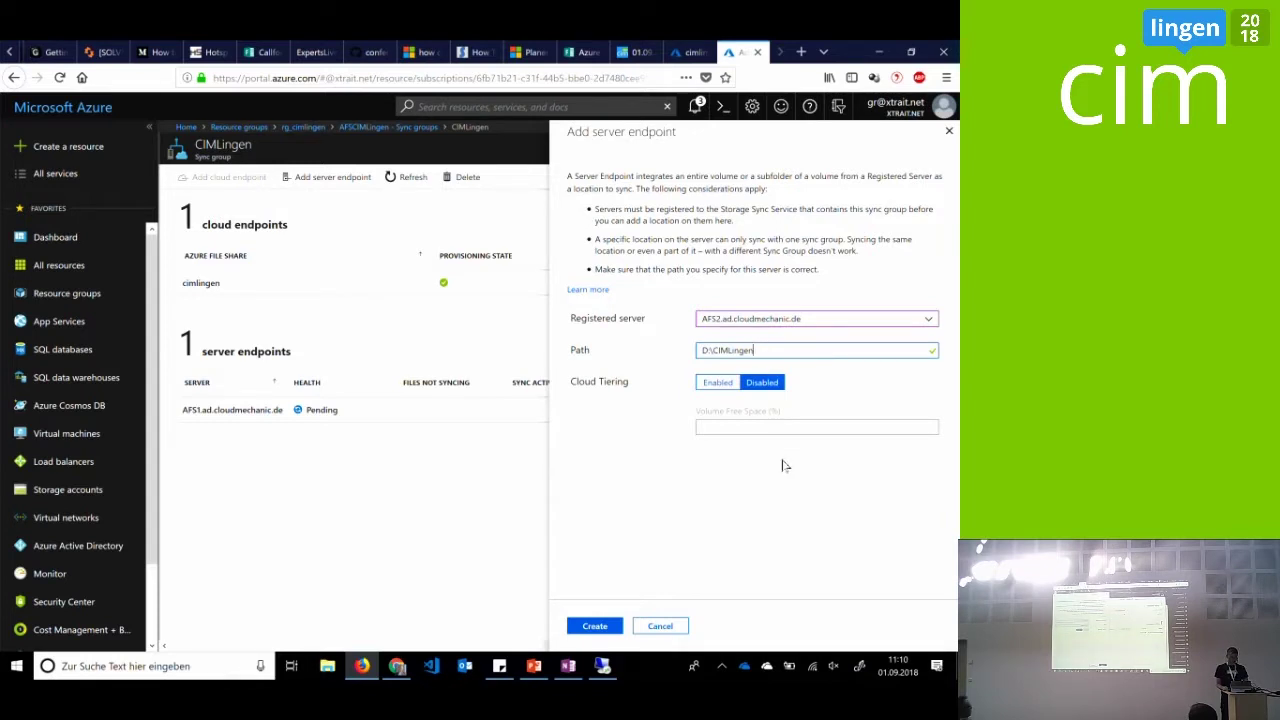
left_click(607, 628)
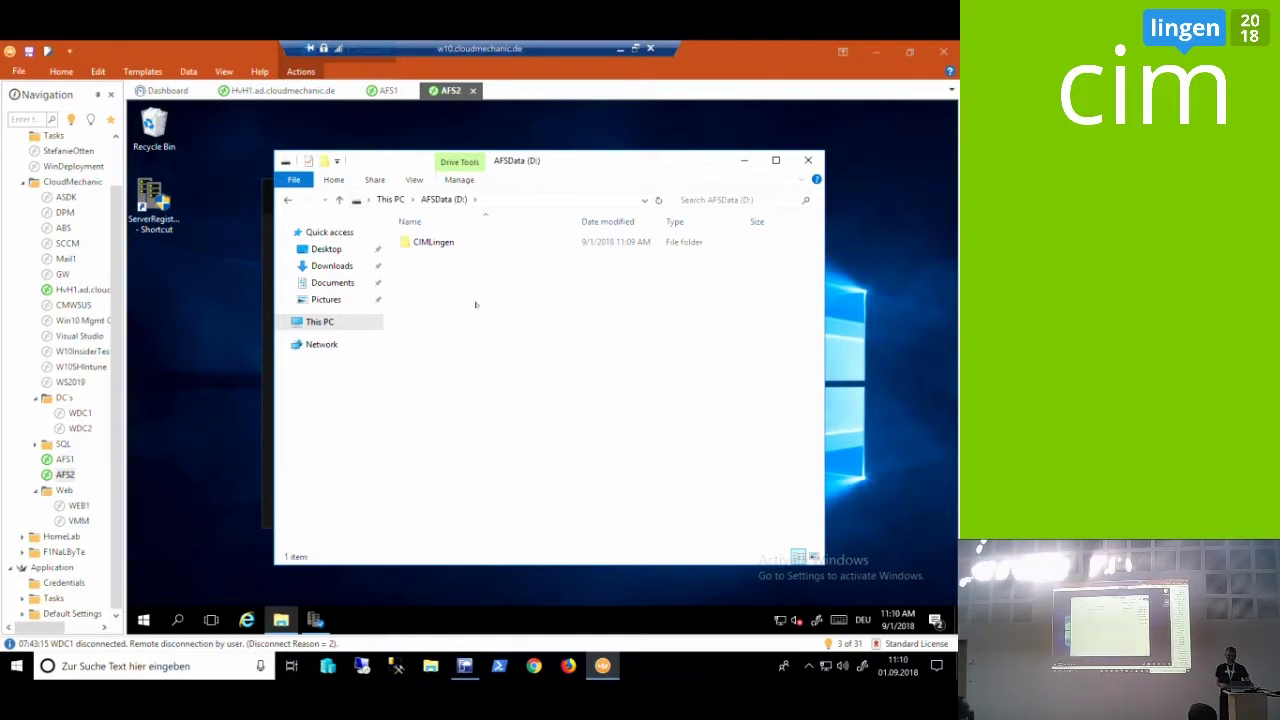
Check the five synced files in AFS2's CIMLingen folder, then bring up the Azure File Sync slide
double_click(440, 243)
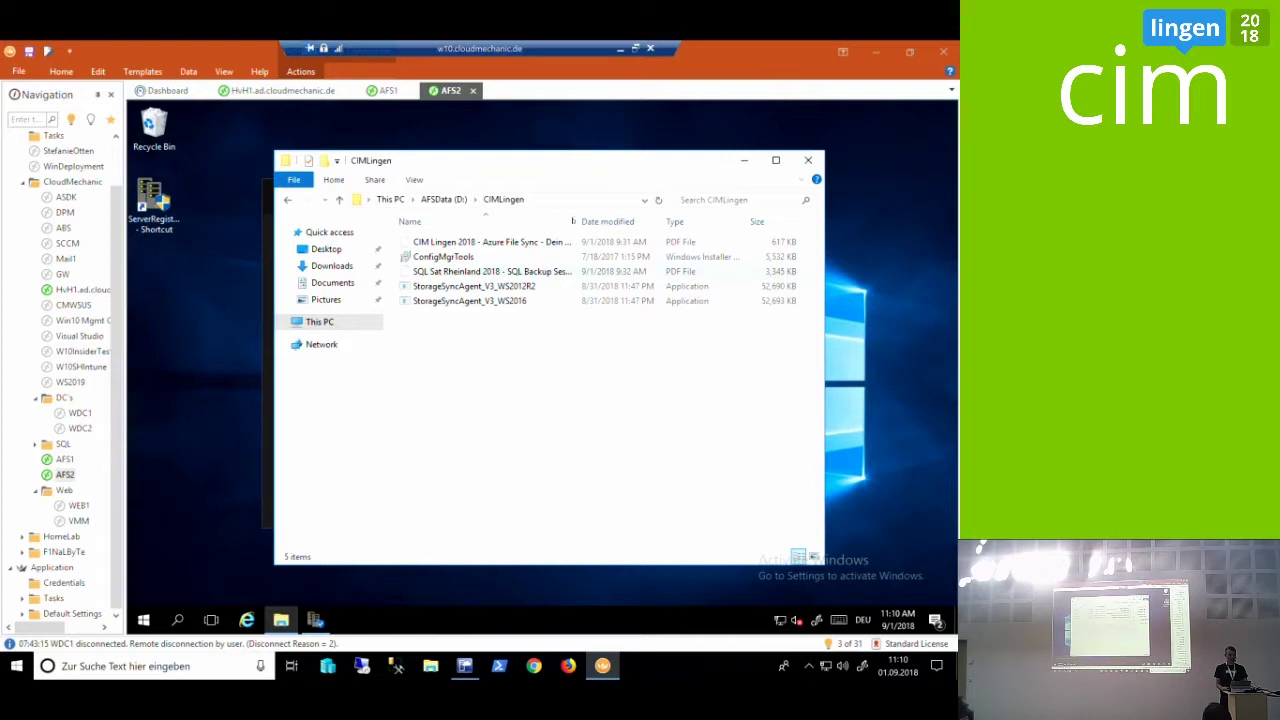
left_click(620, 48)
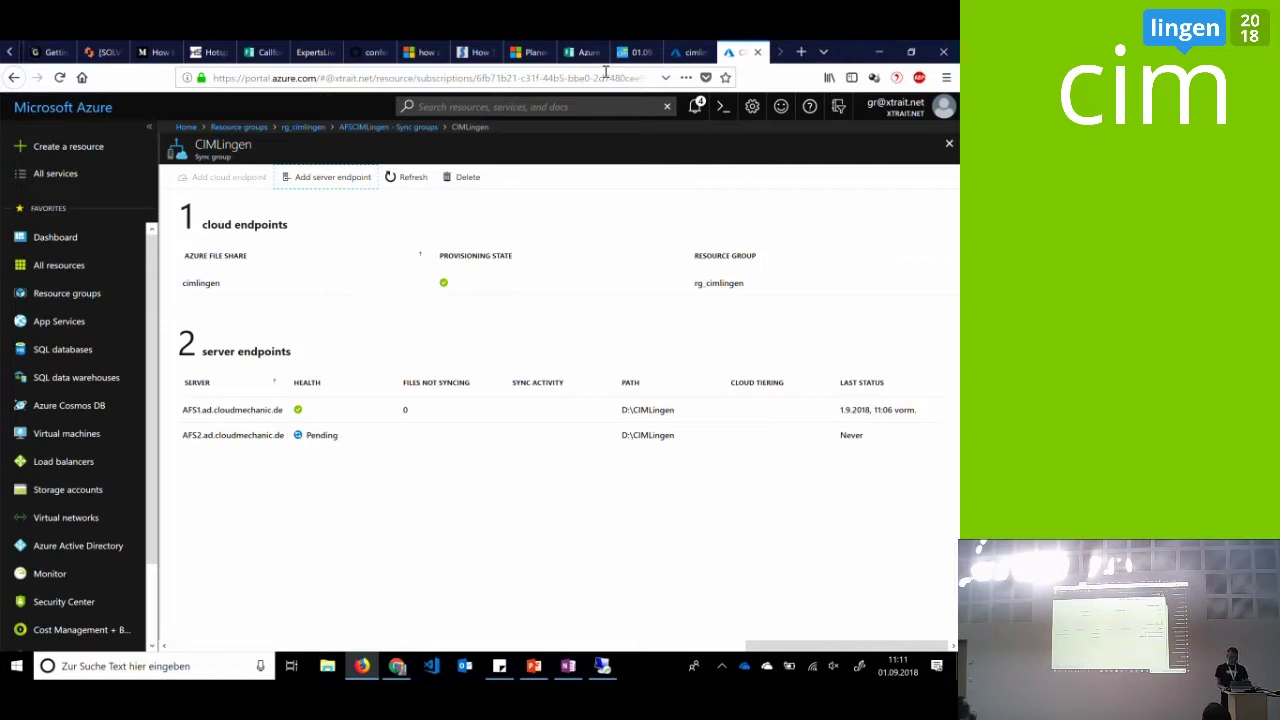
left_click(535, 667)
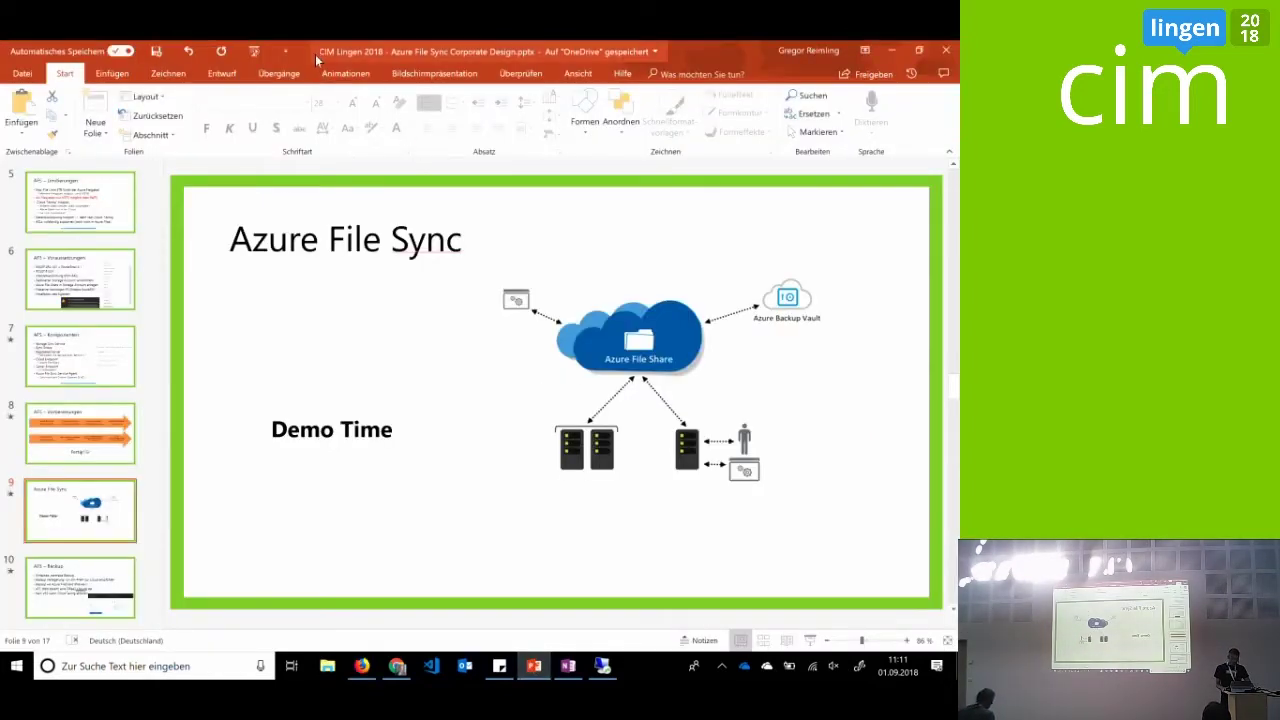
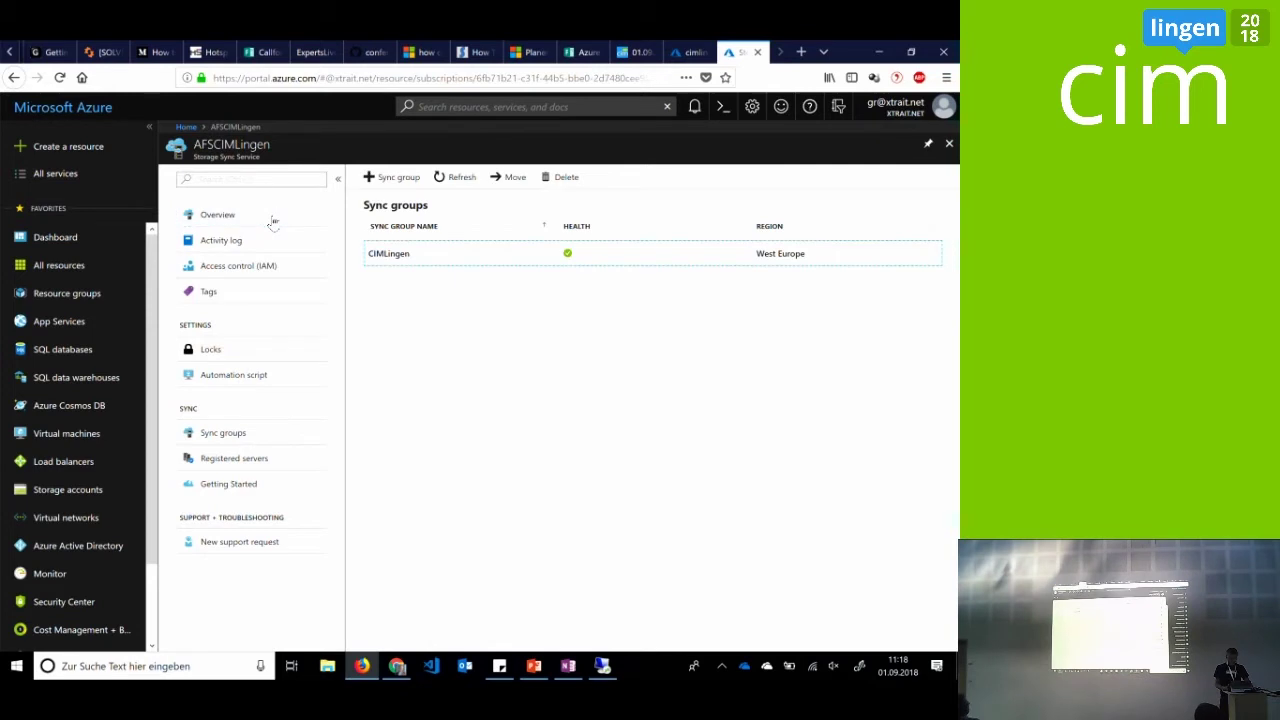
Confirm the cimlingen storage account holds one 5 GiB file share, then go back to the dashboard
left_click(98, 490)
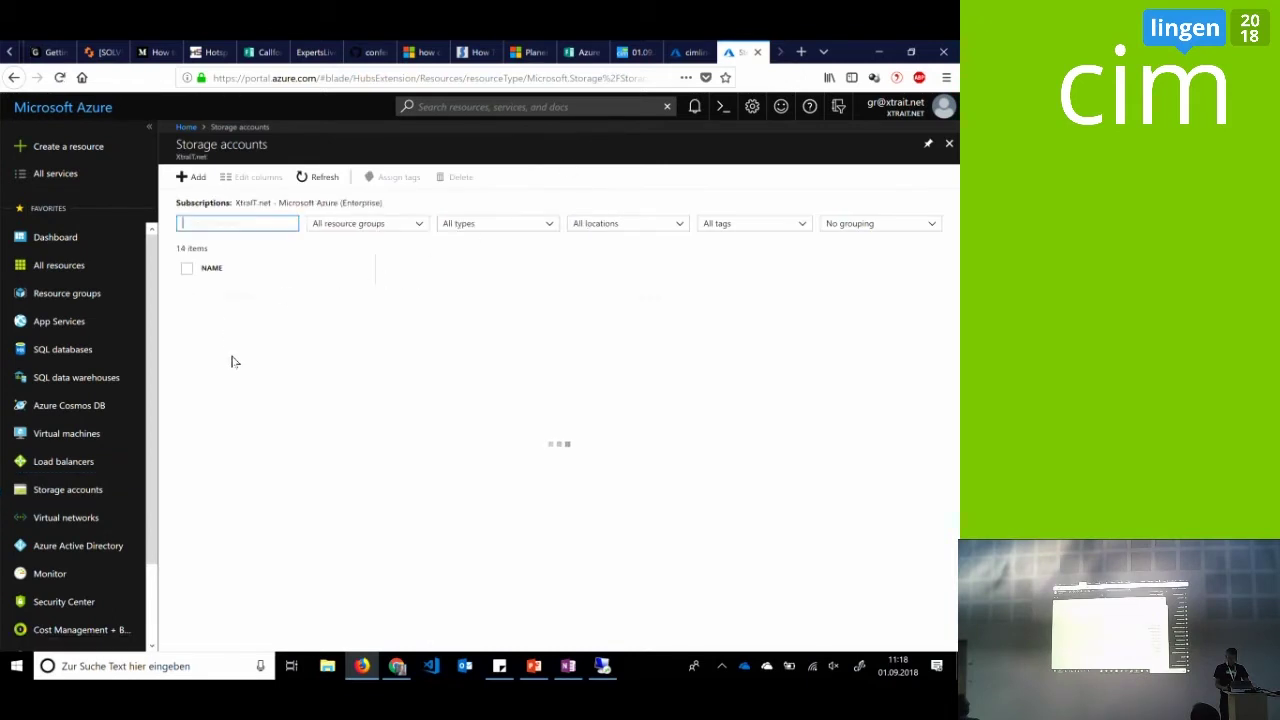
left_click(242, 449)
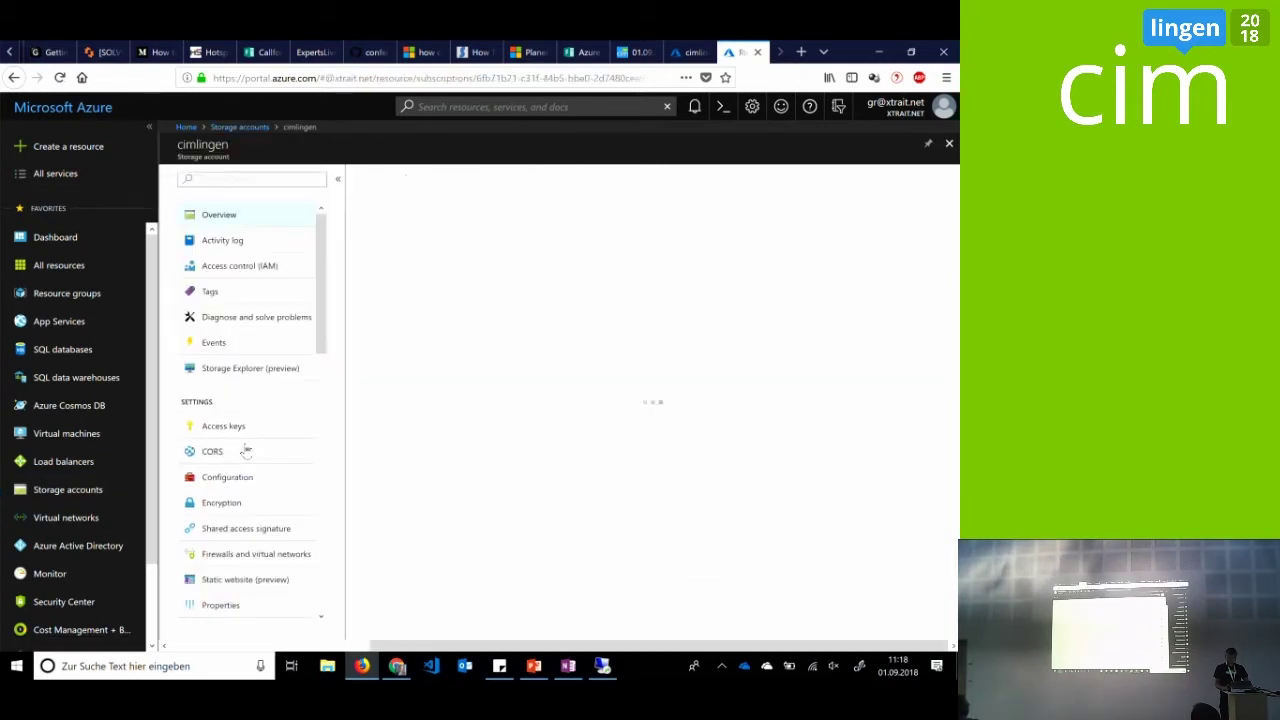
scroll(250, 470, "down", 2)
scroll(250, 500, "down", 3)
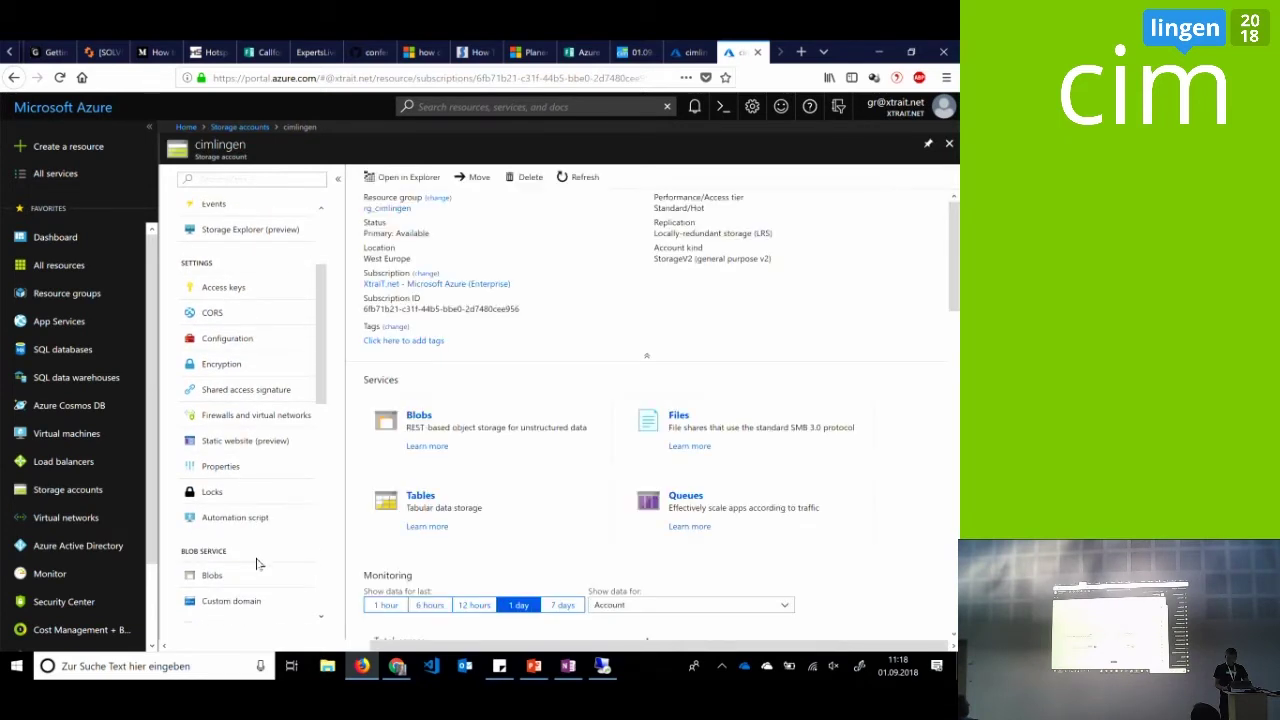
left_click(684, 420)
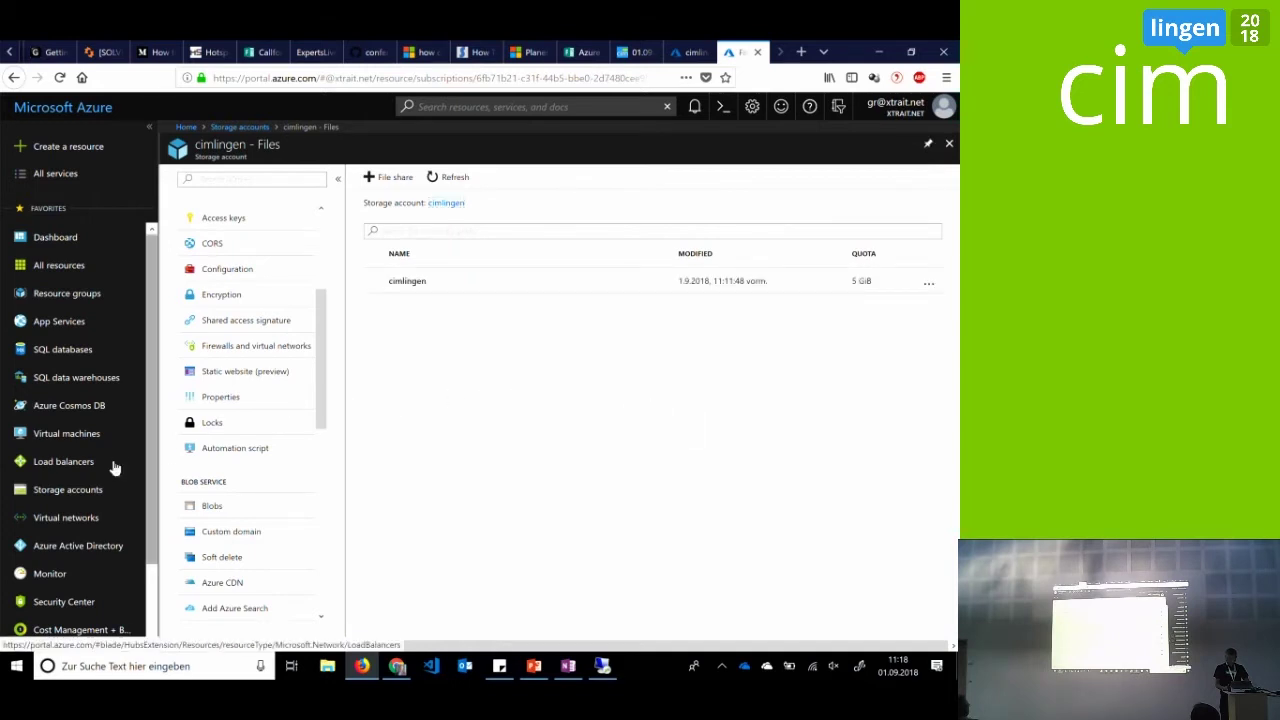
left_click(186, 127)
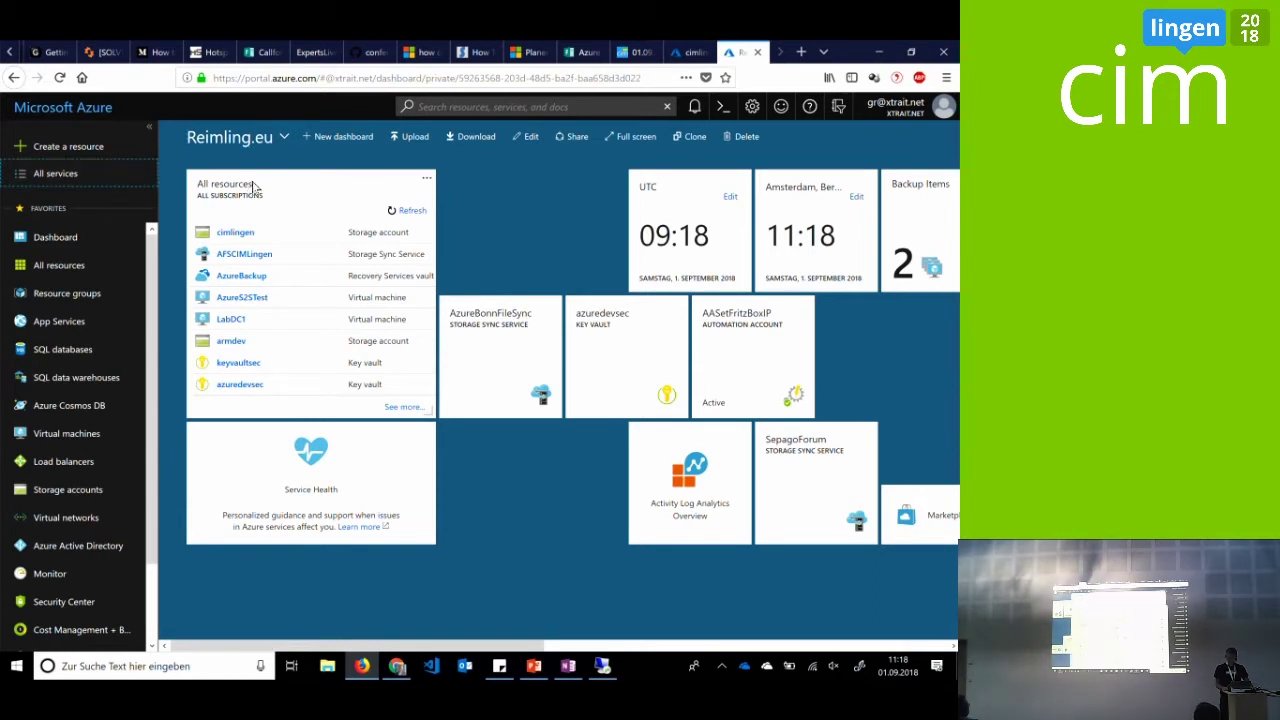
Open the RG_AzureBackup resource group and start adding a new resource to it
type("azure")
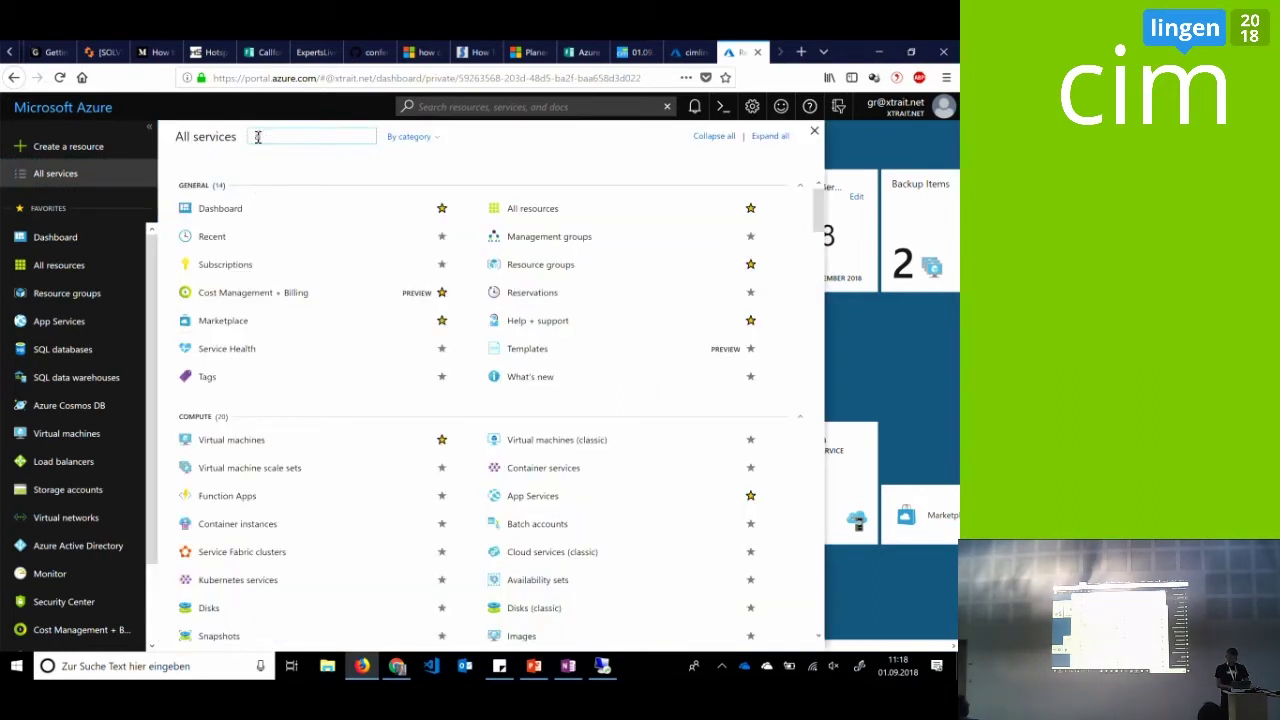
type(" bac")
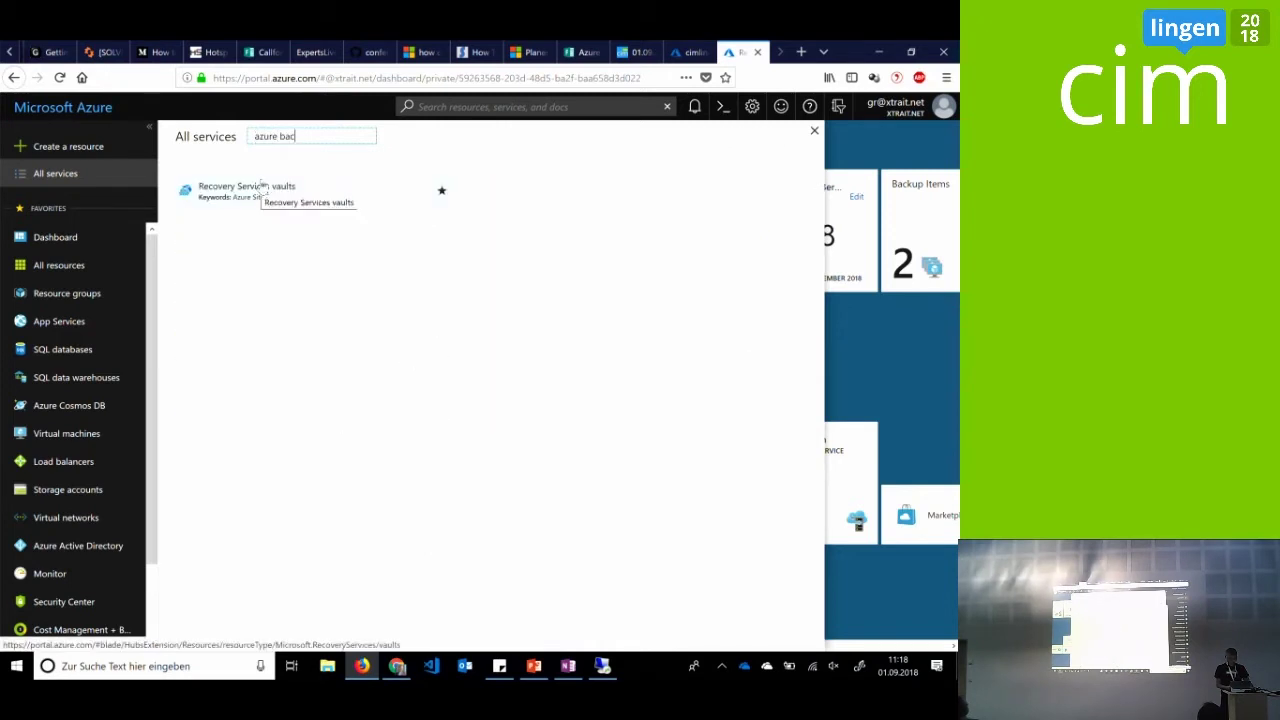
left_click(117, 298)
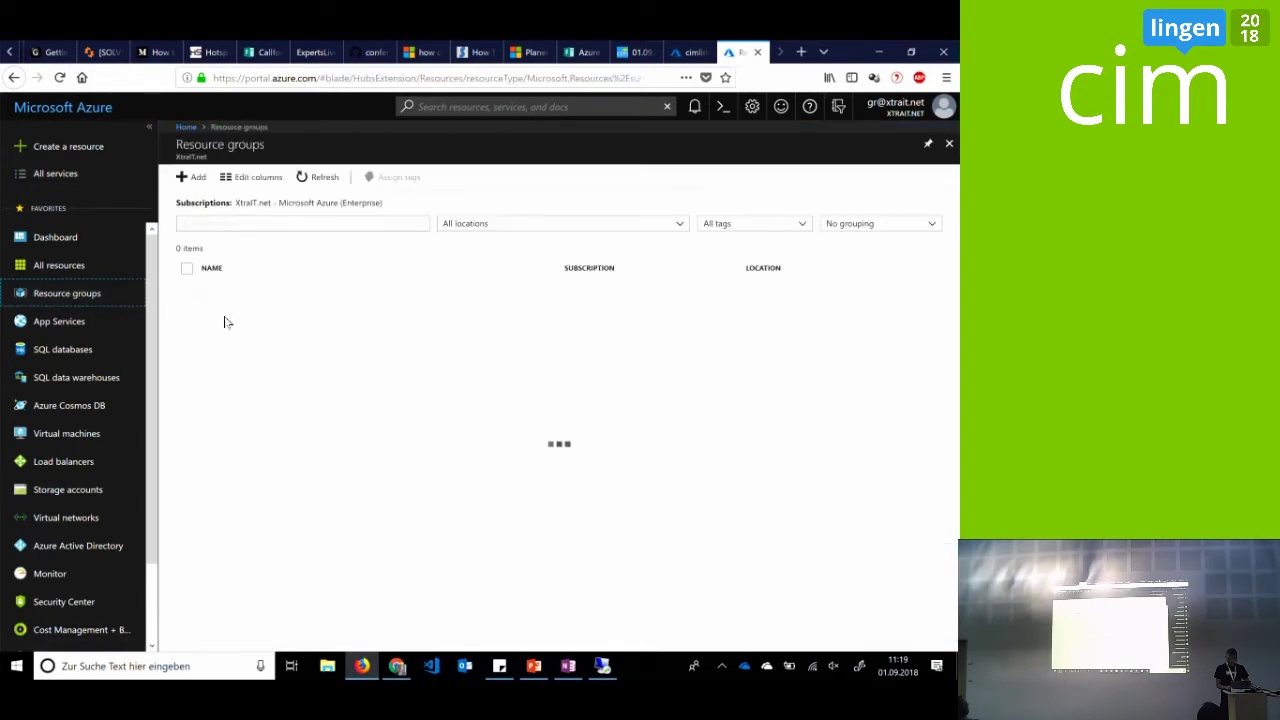
scroll(266, 354, "down", 1)
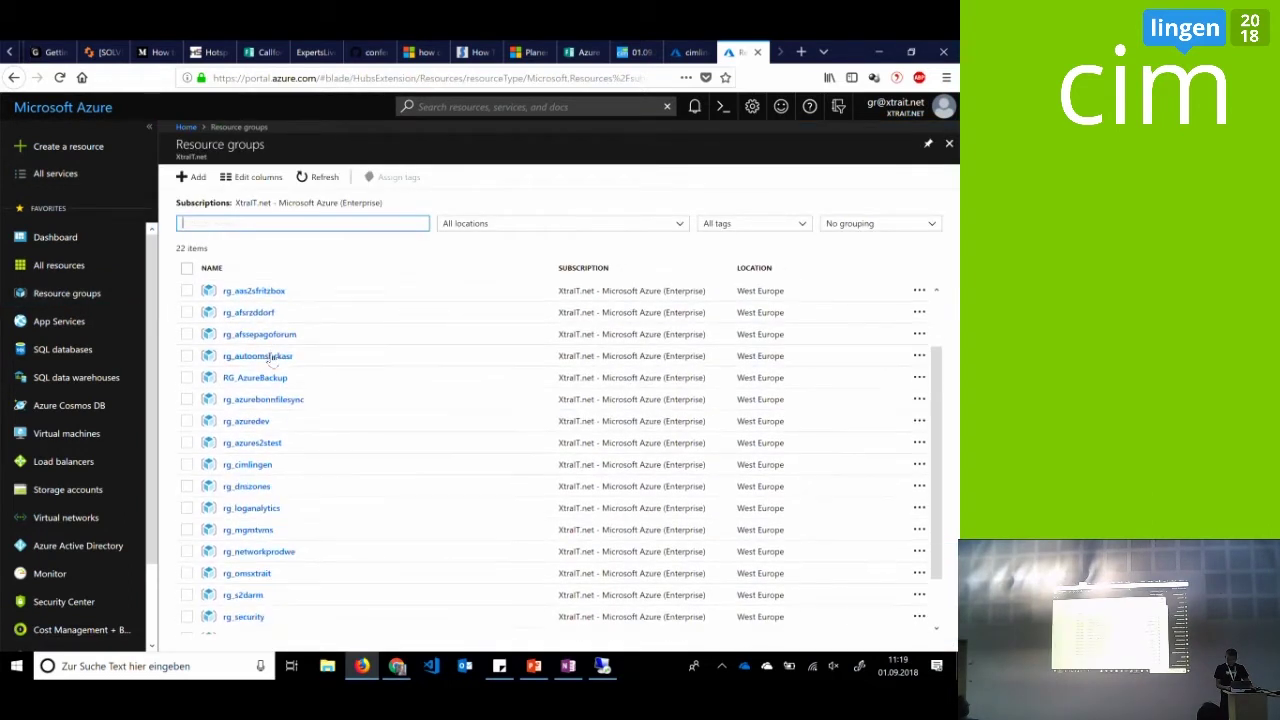
left_click(280, 380)
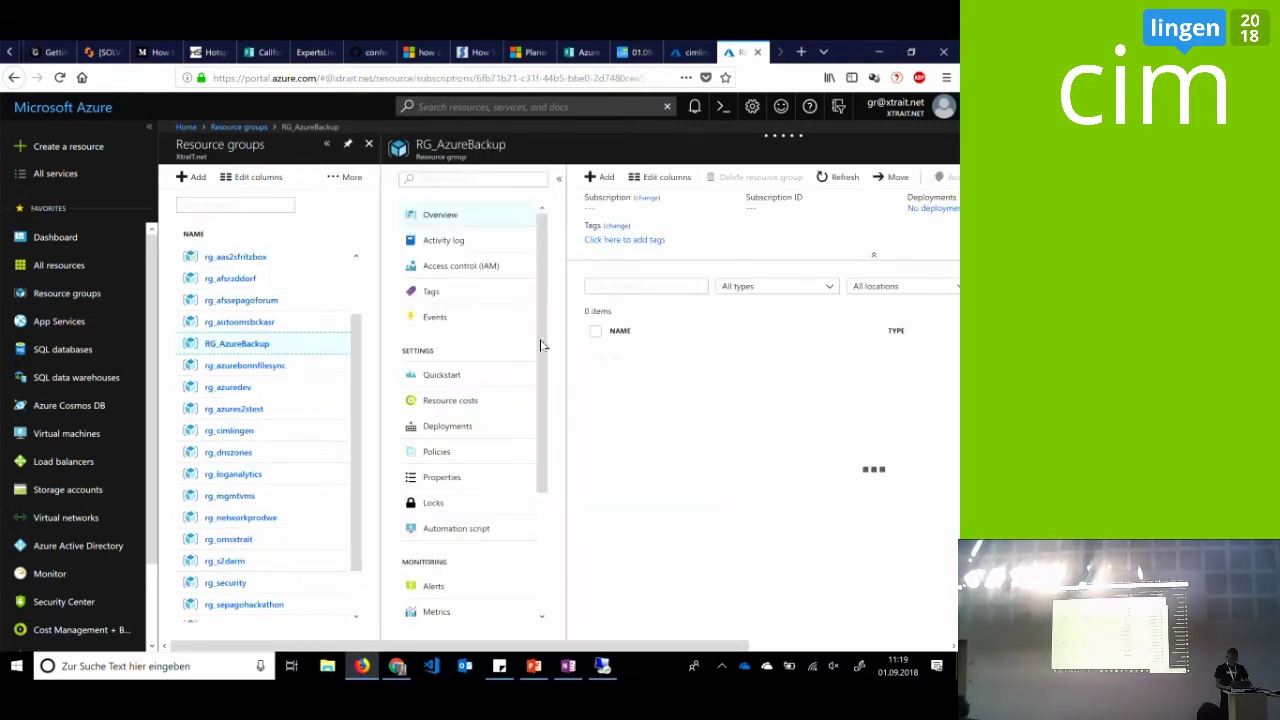
left_click(588, 178)
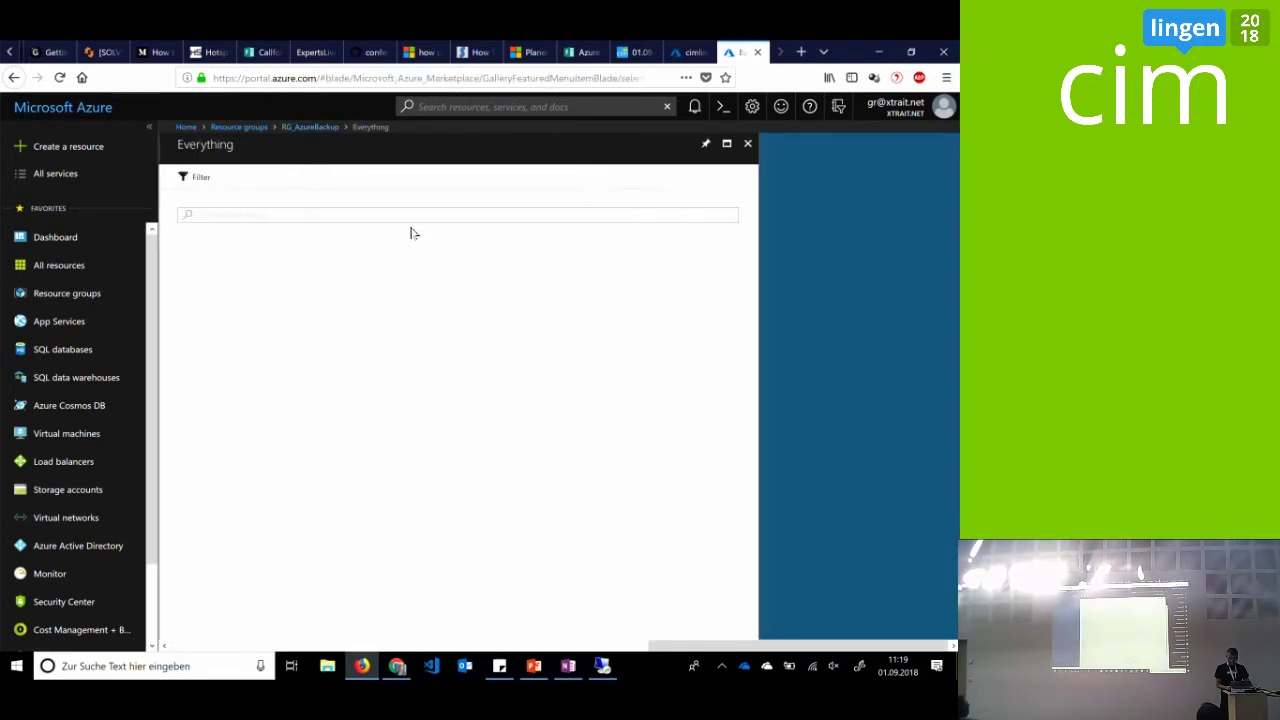
Close Marketplace, open the AzureBackup vault's Backup section and start a new backup
left_click(747, 143)
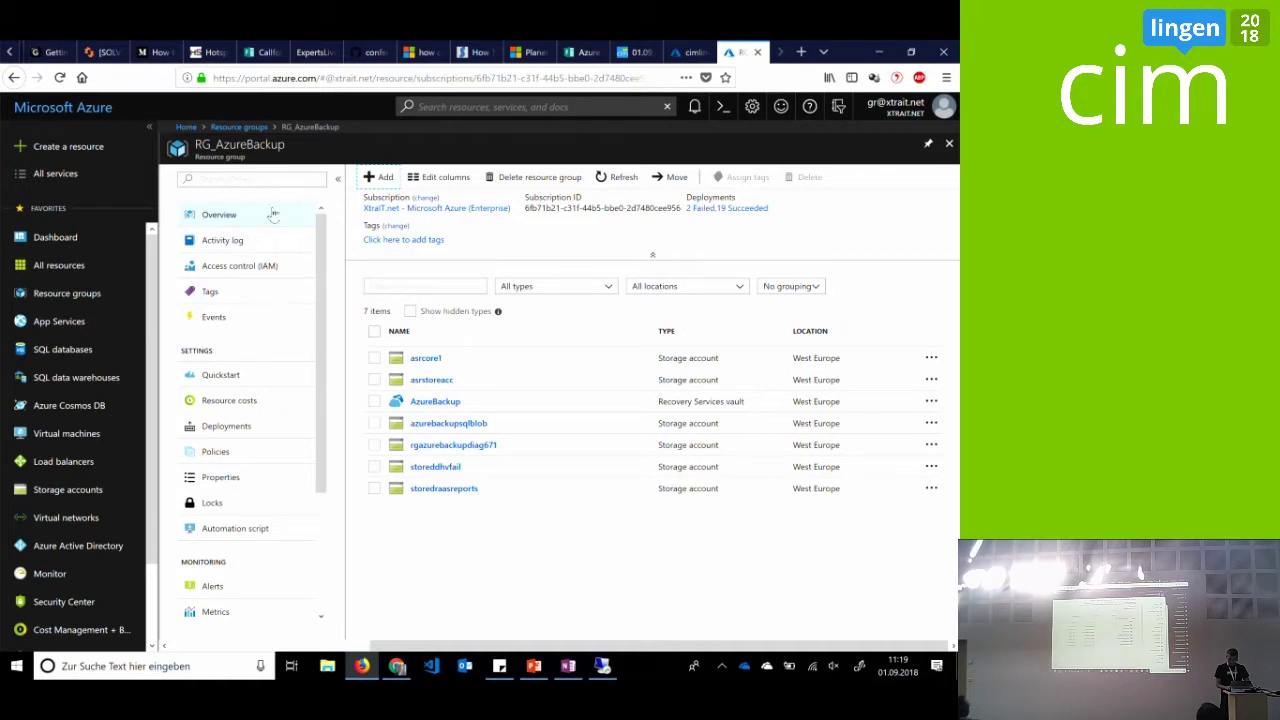
left_click(443, 402)
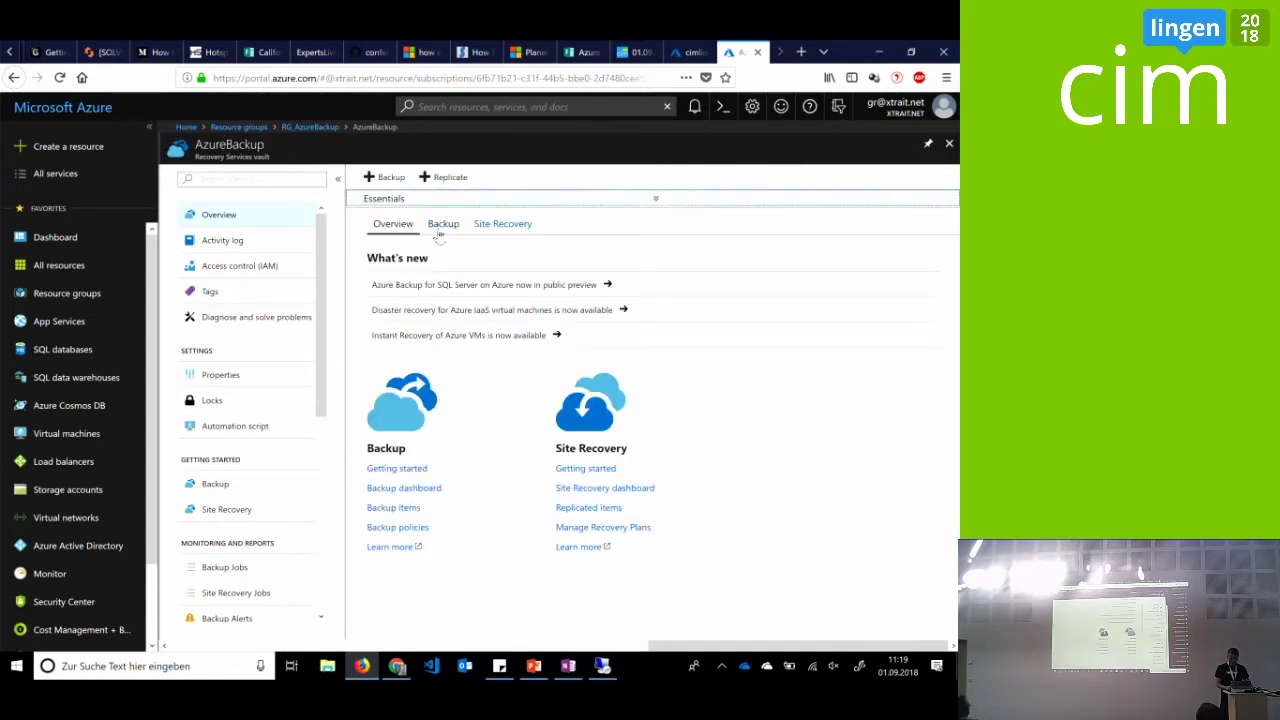
left_click(443, 224)
left_click(401, 180)
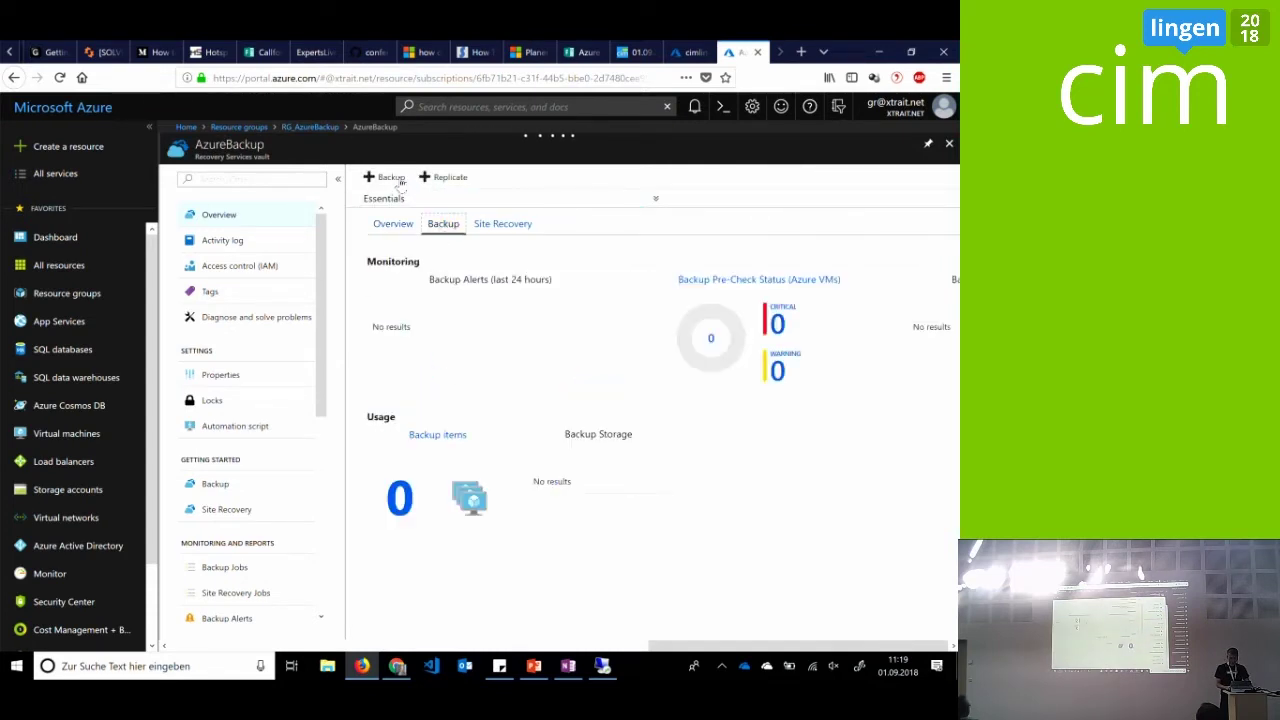
left_click(399, 181)
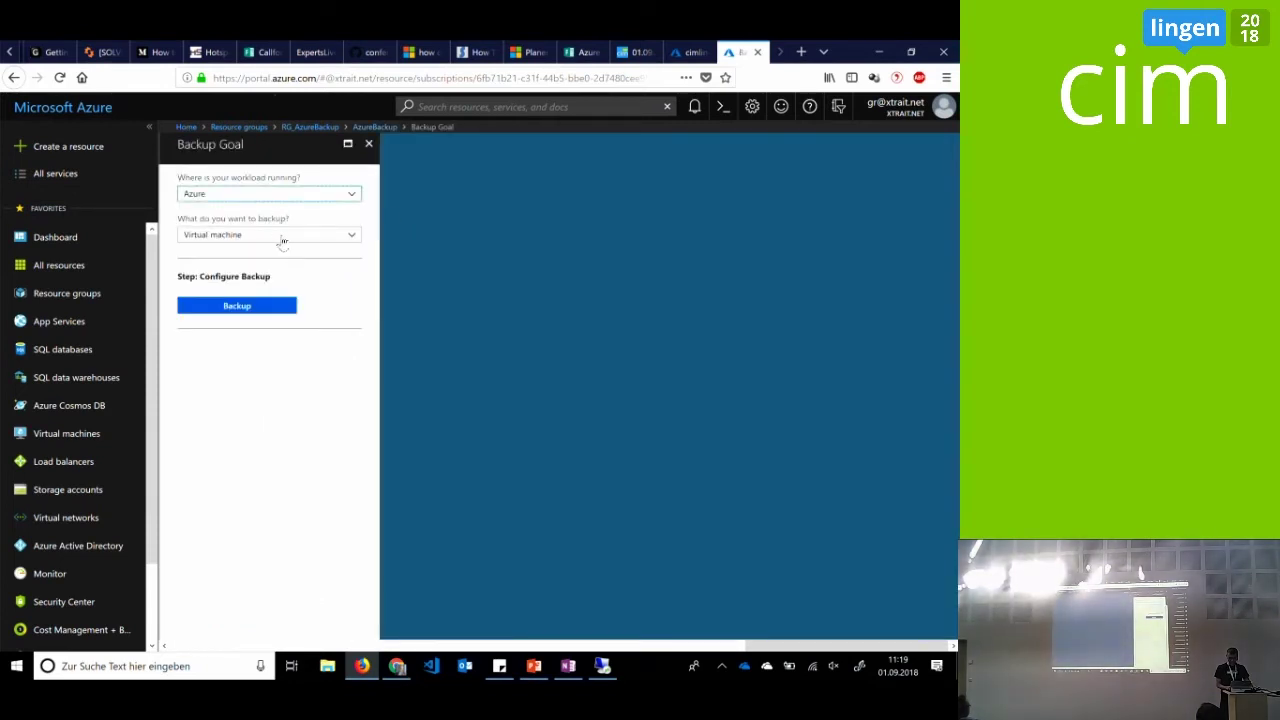
Choose Azure FileShare (Preview) as the backup target and continue to storage account selection
left_click(283, 237)
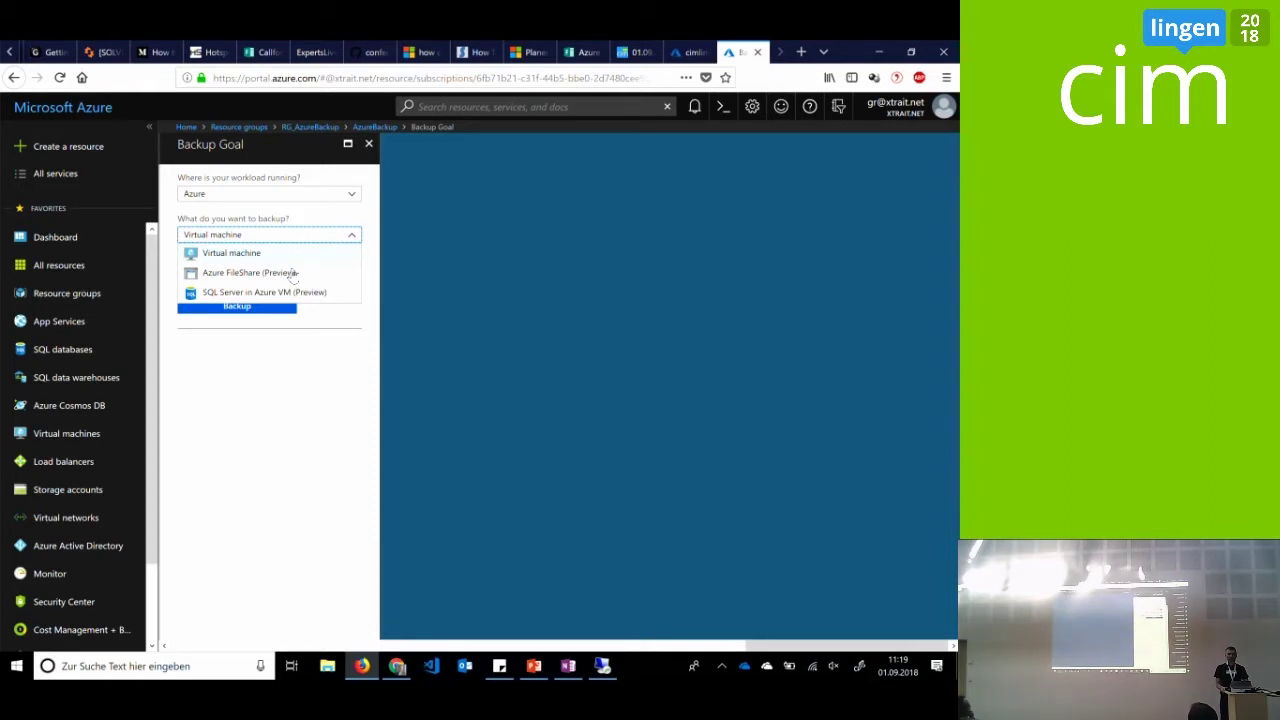
left_click(290, 274)
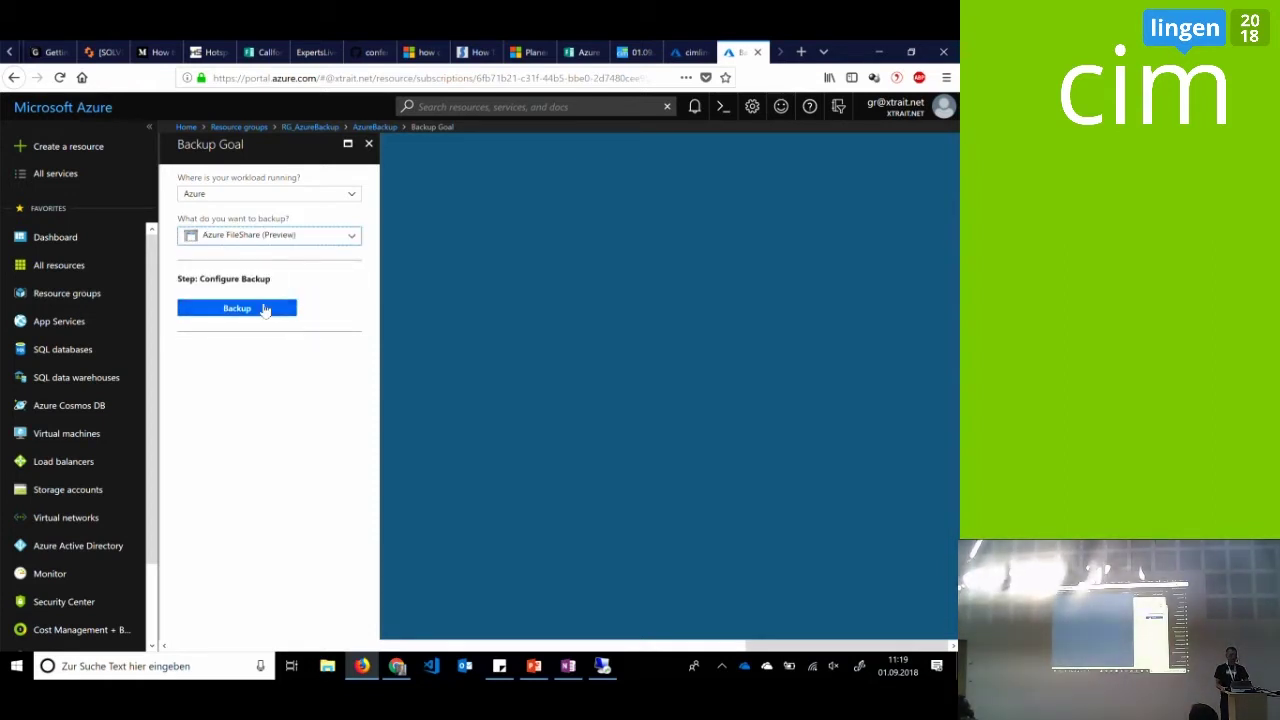
left_click(265, 309)
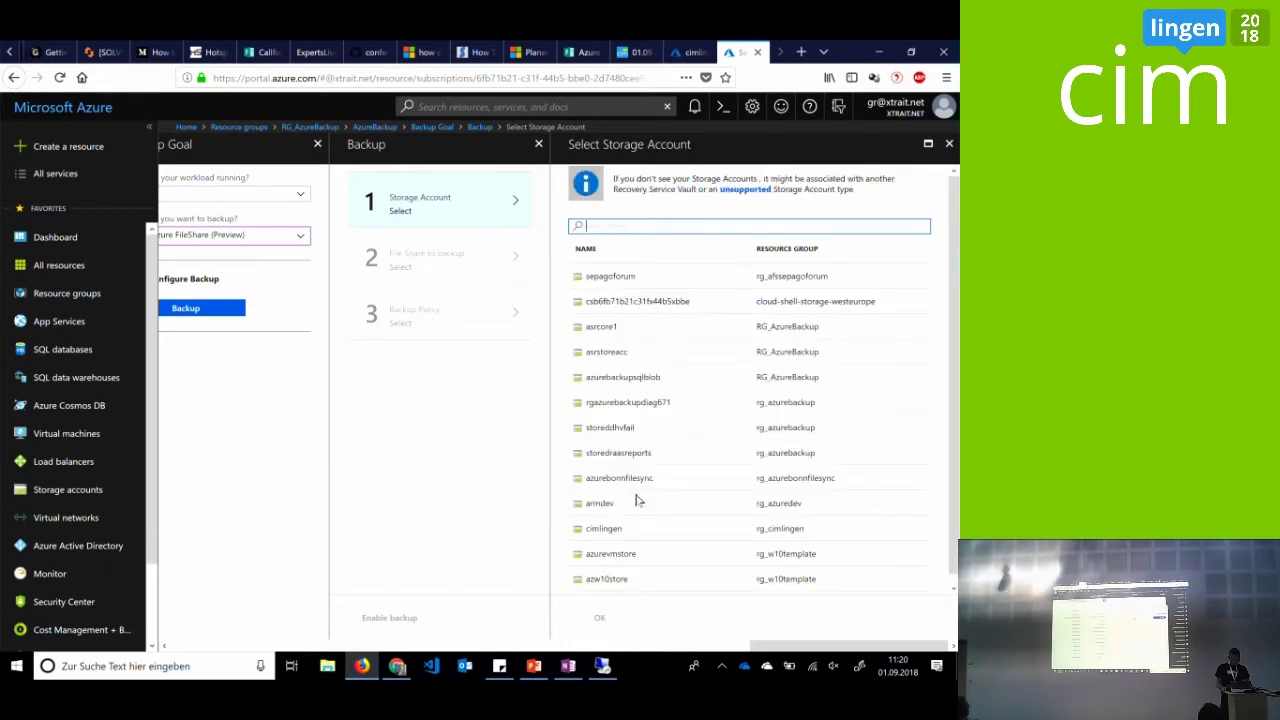
Select the cimlingen storage account and its cimlingen file share for backup
scroll(634, 505, "down", 1)
left_click(608, 520)
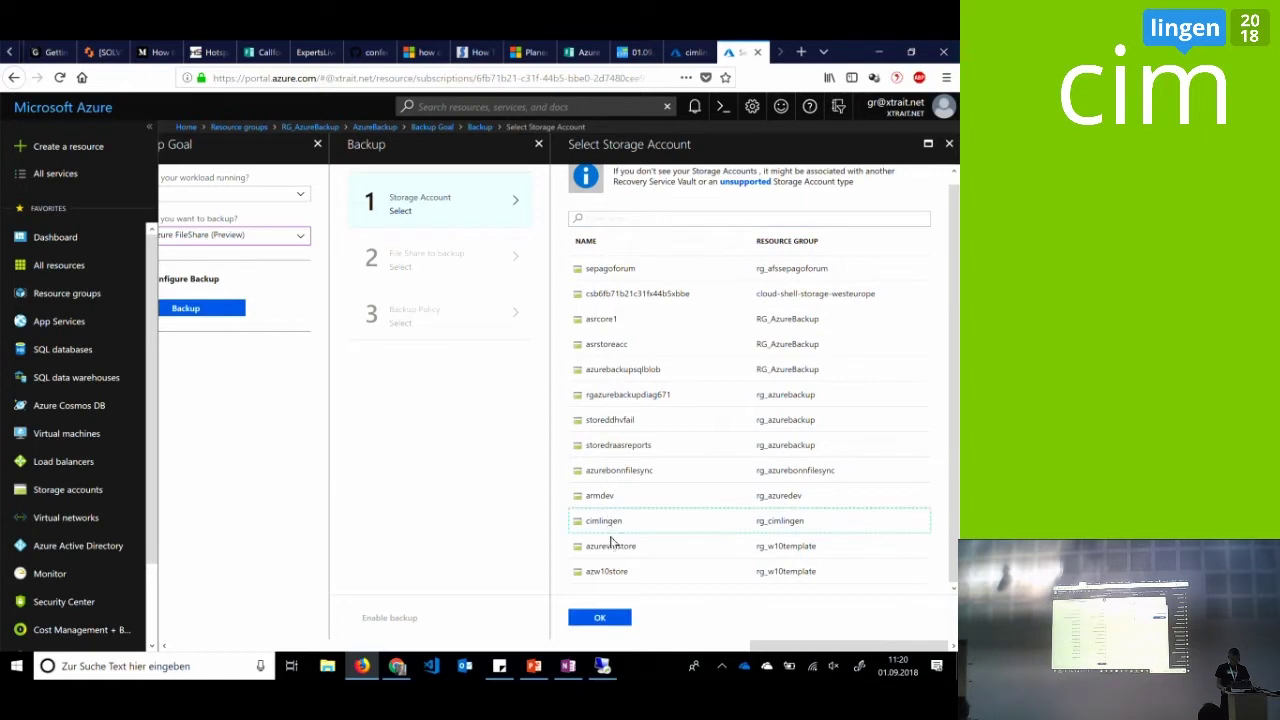
left_click(612, 620)
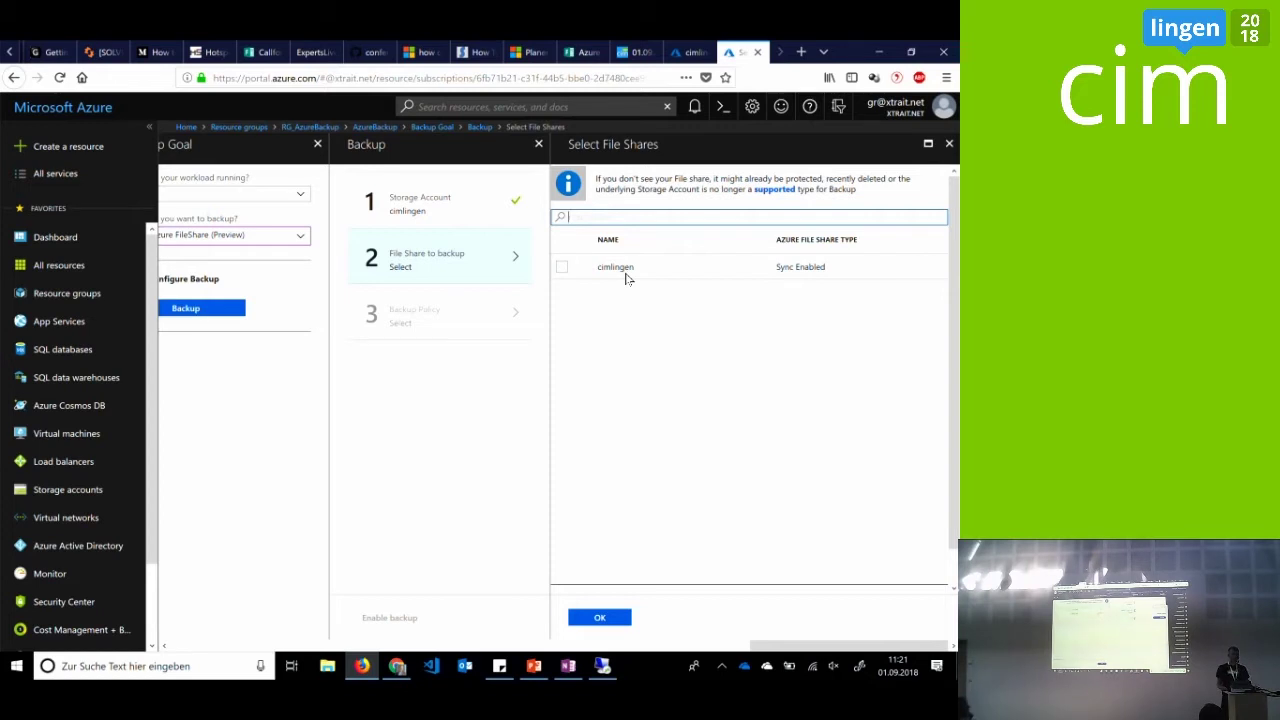
left_click(562, 267)
left_click(620, 622)
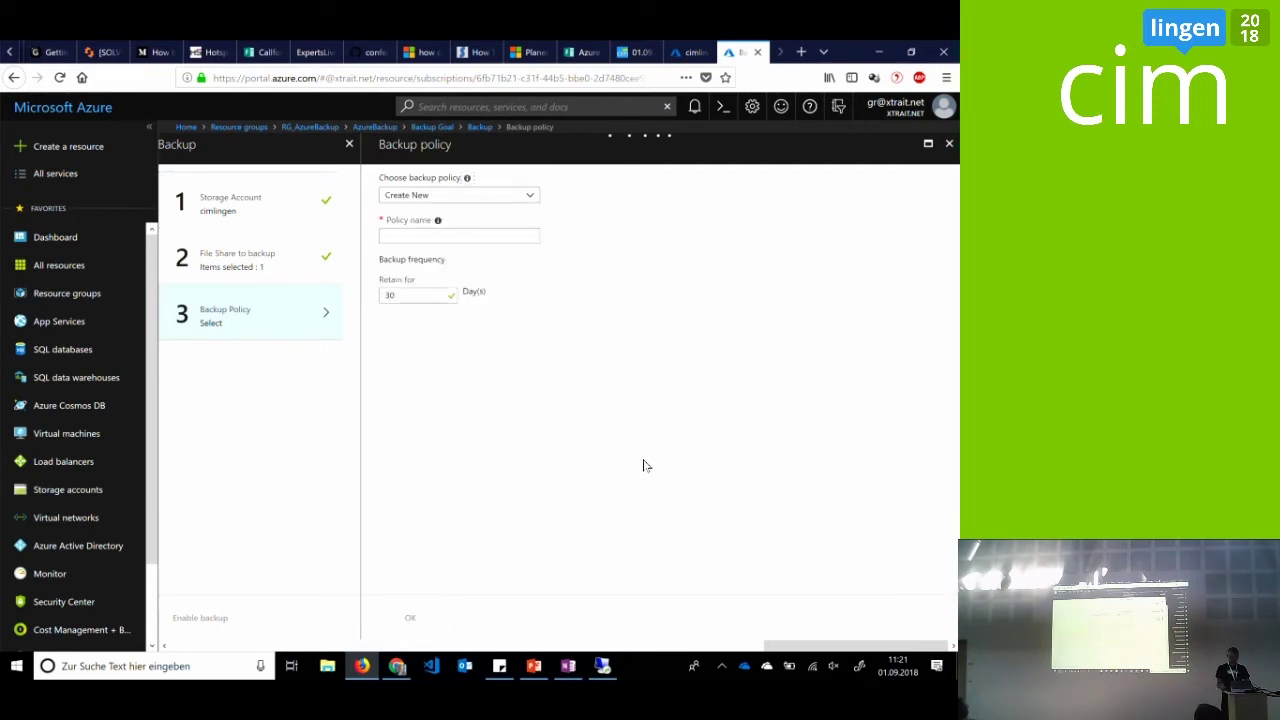
Create a new backup policy named AFSPolicy, daily at 04:00 UTC with 30-day retention
left_click(520, 203)
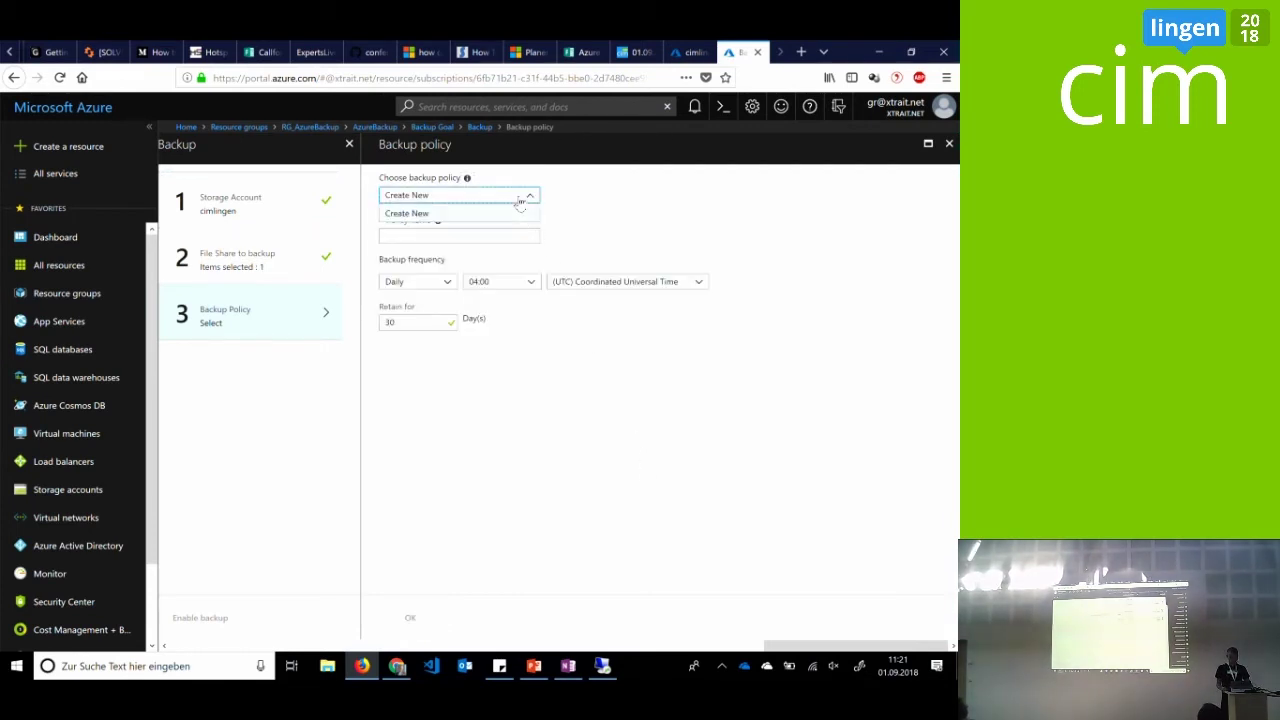
left_click(515, 213)
left_click(504, 232)
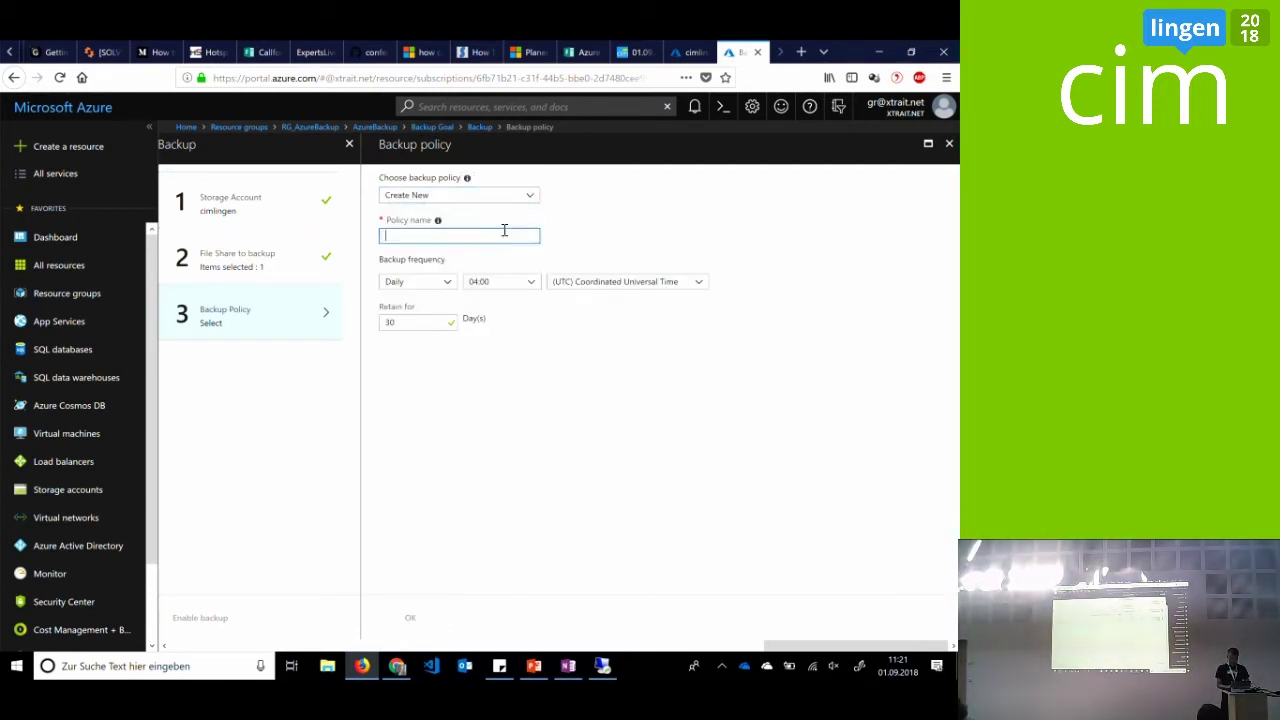
type("AFSPolicy")
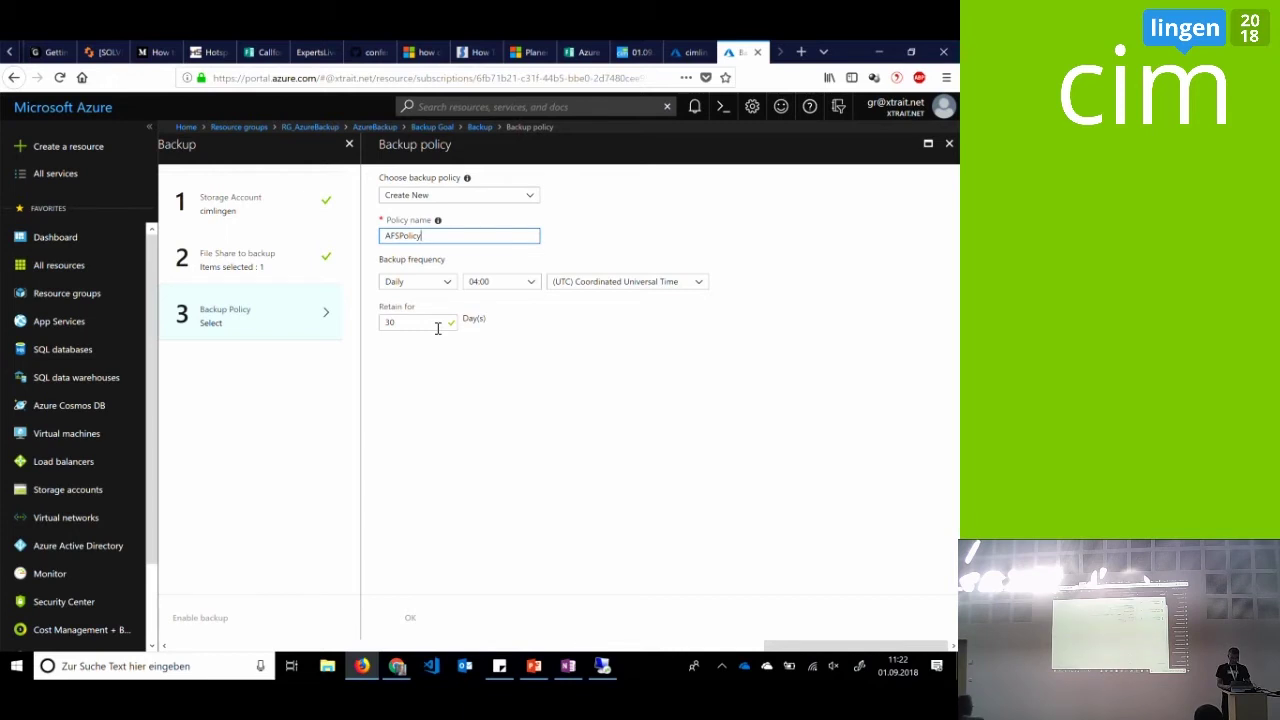
Switch over to the PowerPoint 'AFS – Backup' presentation
left_click(548, 670)
left_click(548, 670)
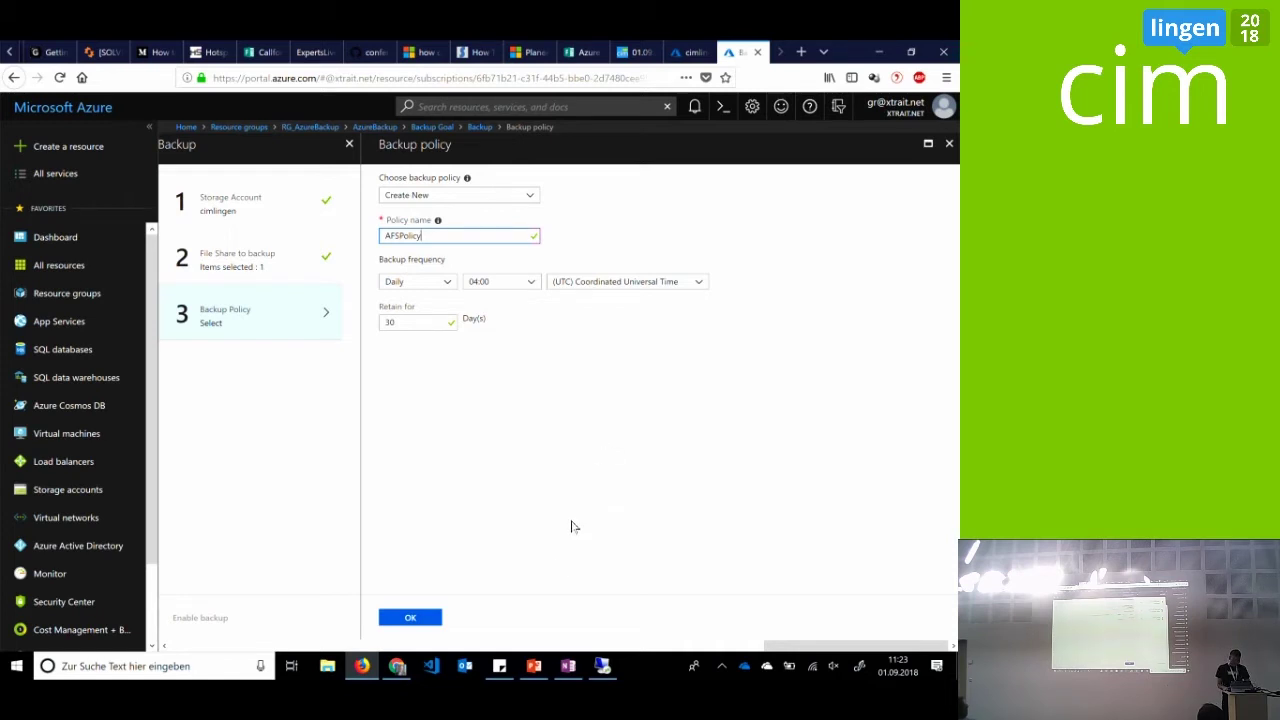
left_click(533, 665)
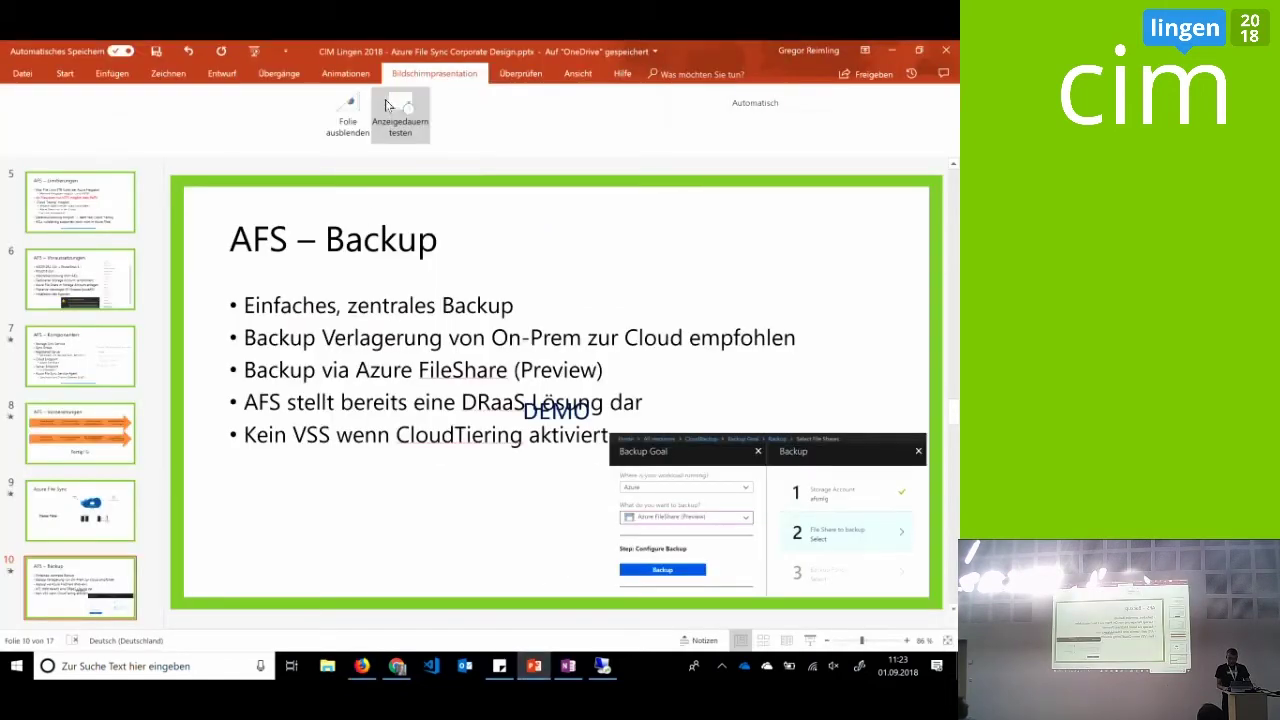
Start the slideshow from the current slide and advance to the Azure File Shares backup diagram
left_click(345, 73)
left_click(434, 73)
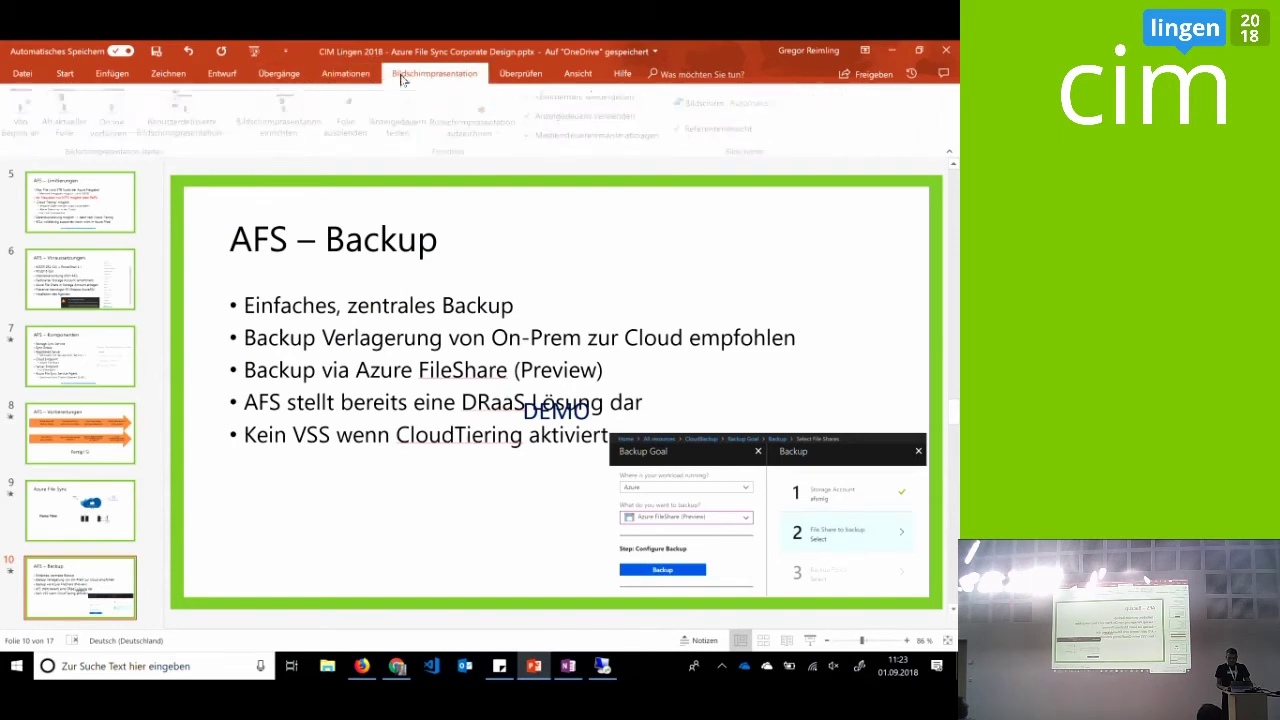
left_click(66, 112)
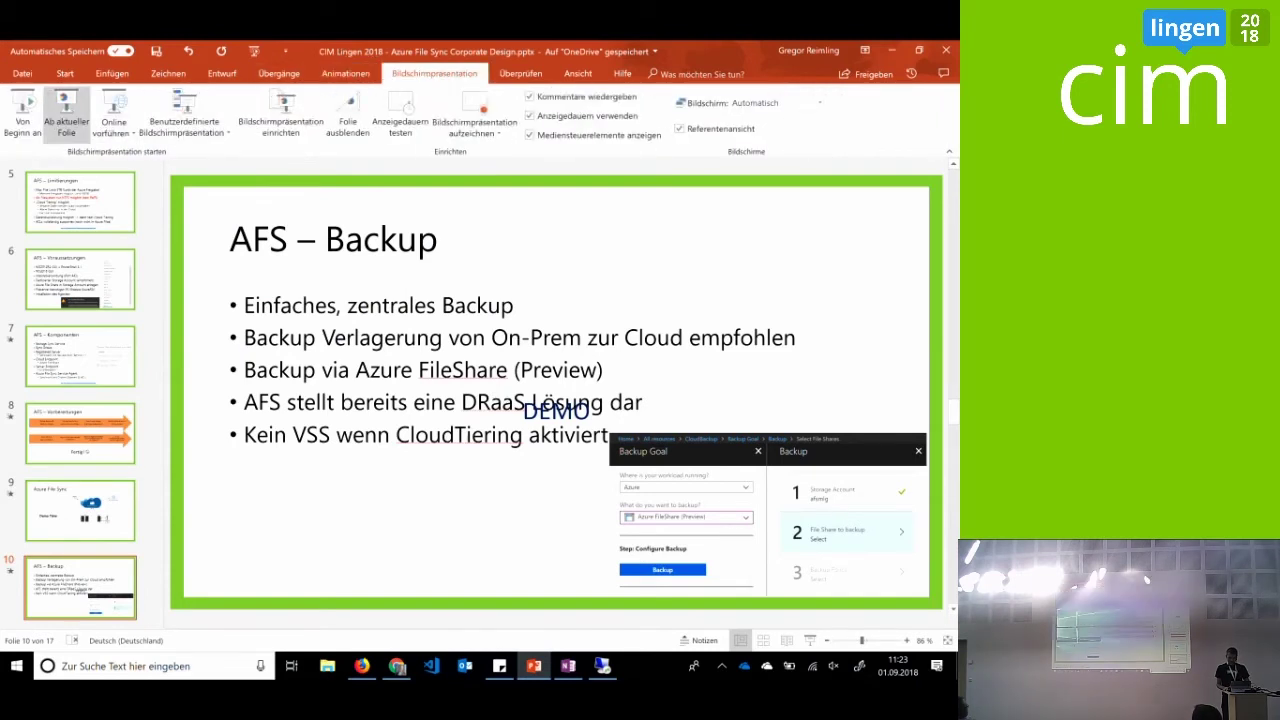
key("Right")
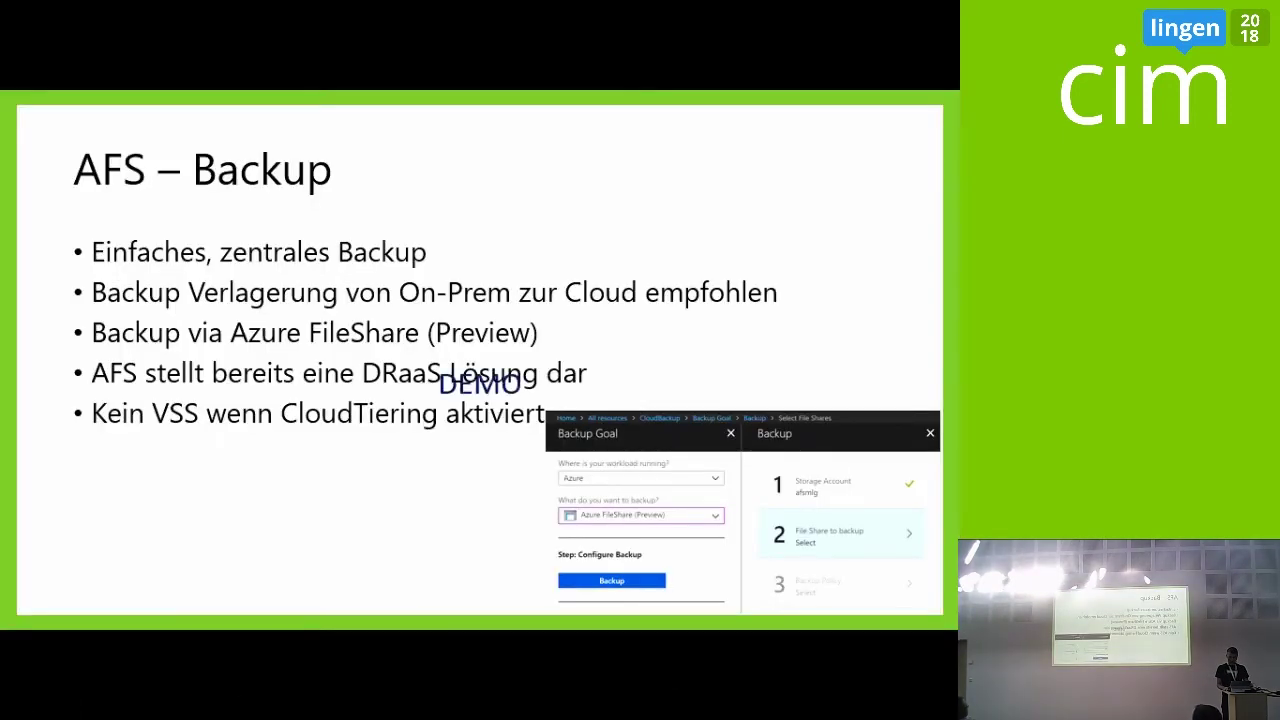
key("Right")
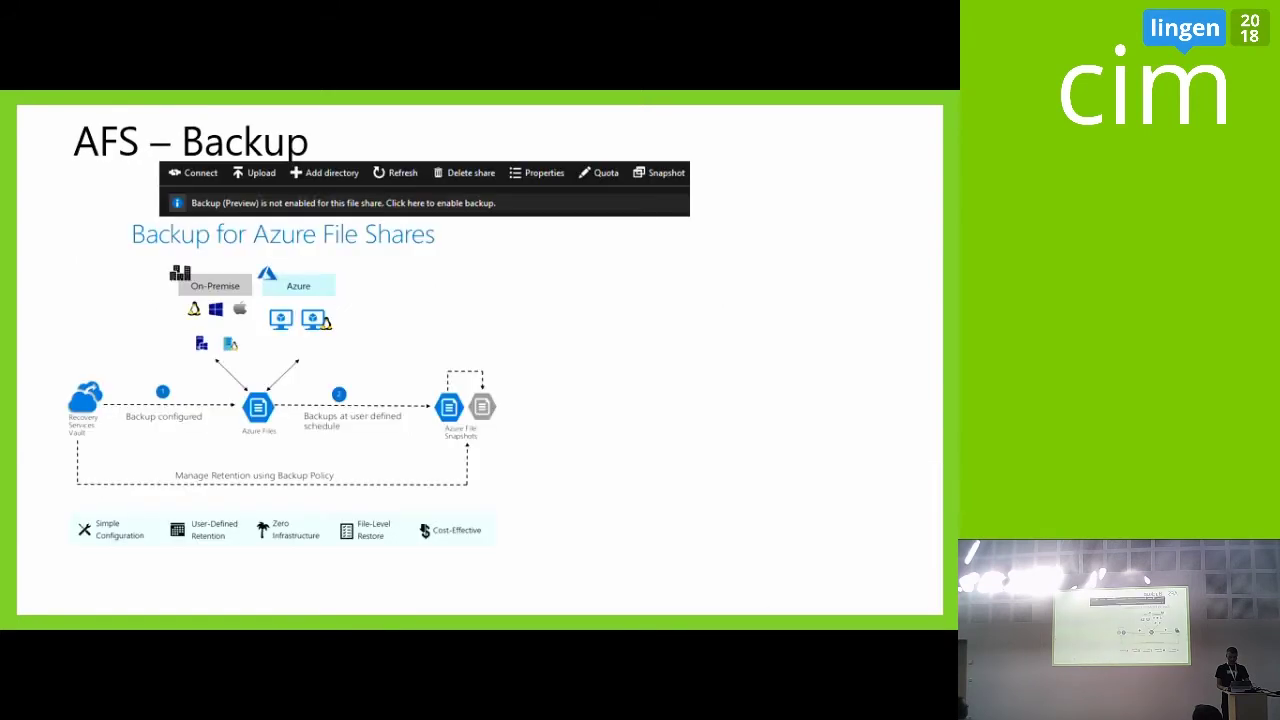